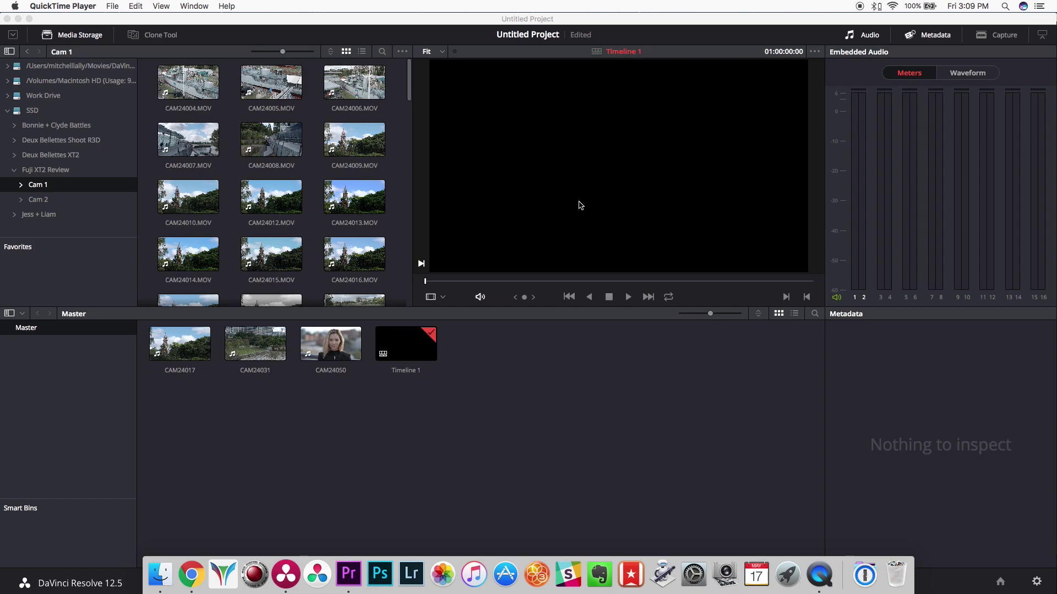
Preview the clips CAM24017, CAM24031 and CAM24050 in the media pool to compare the ungraded footage.
left_click(515, 155)
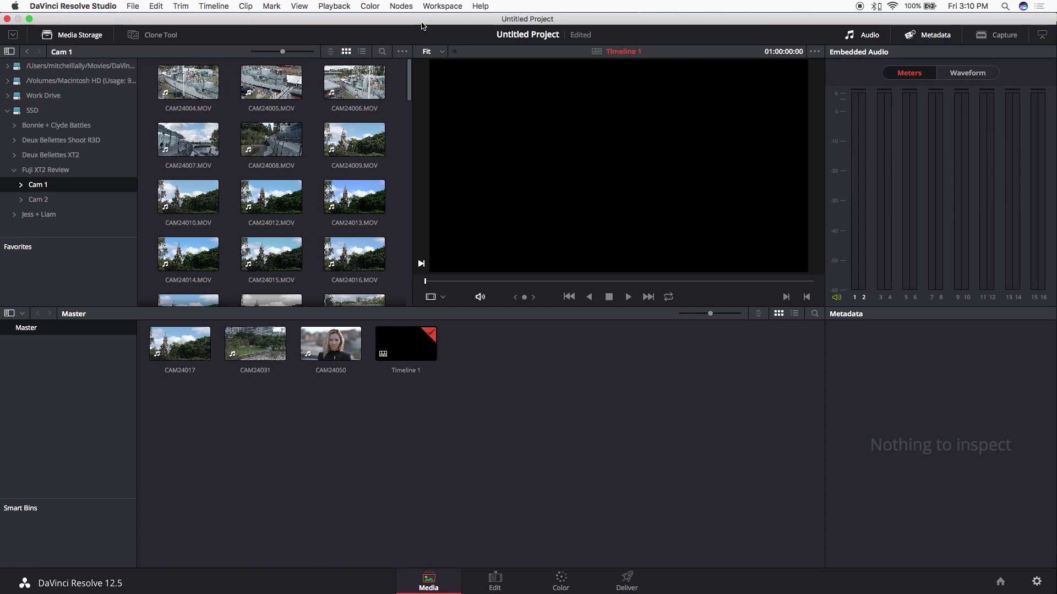
mouse_move(408, 82)
left_mouse_down()
mouse_move(406, 134)
mouse_move(405, 62)
mouse_move(400, 222)
mouse_move(411, 64)
left_mouse_up()
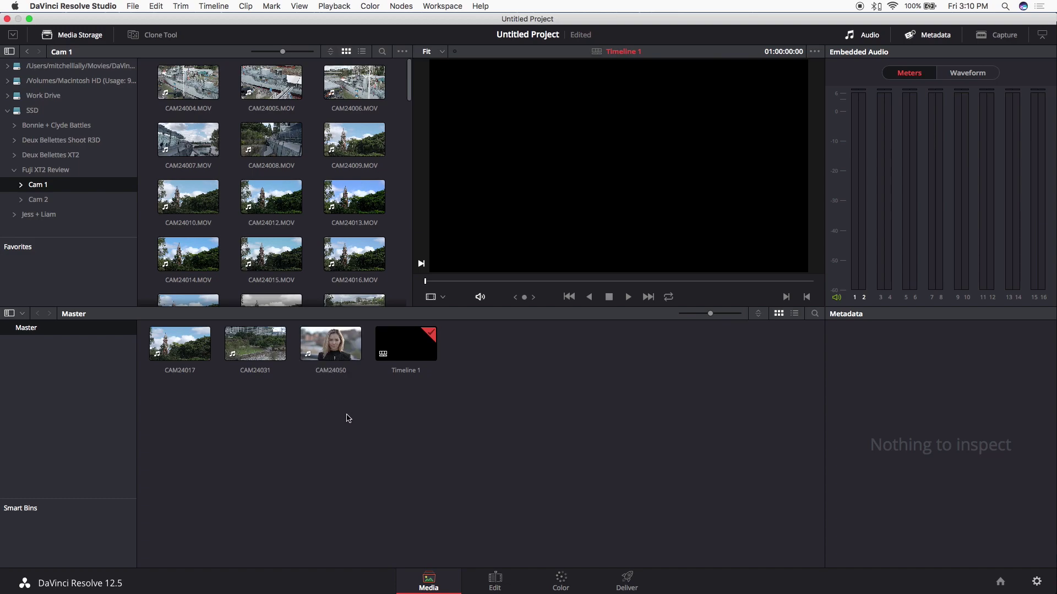
left_click(177, 351)
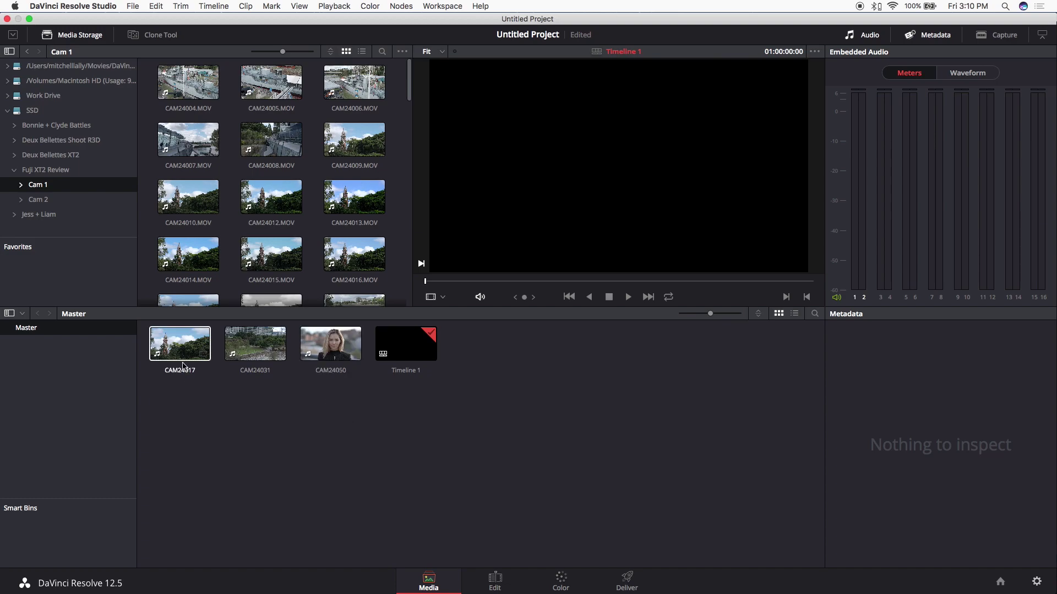
left_click(255, 346)
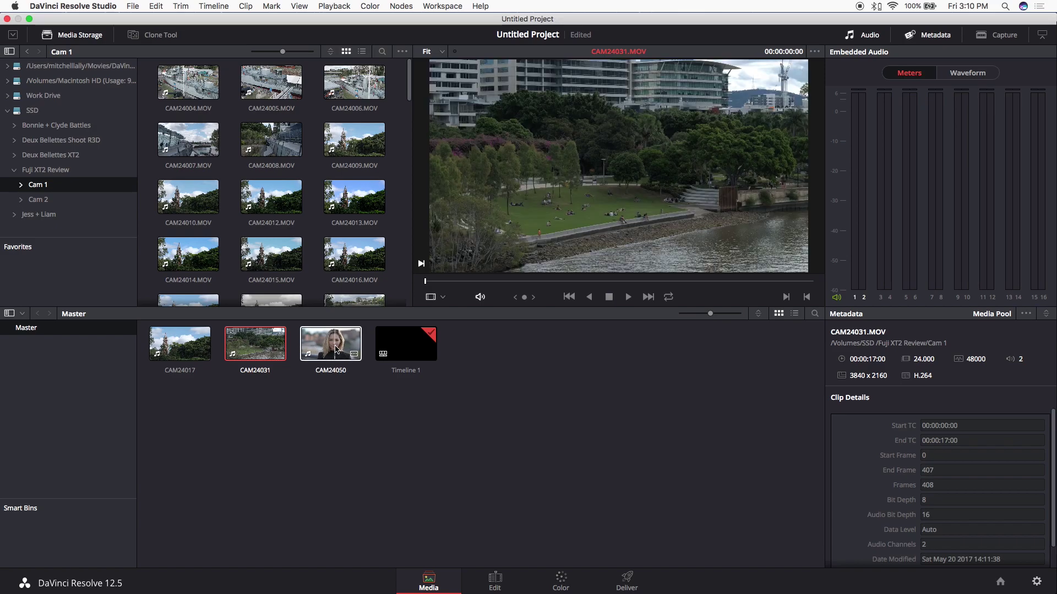
left_click(340, 350)
key("Left")
key("Left")
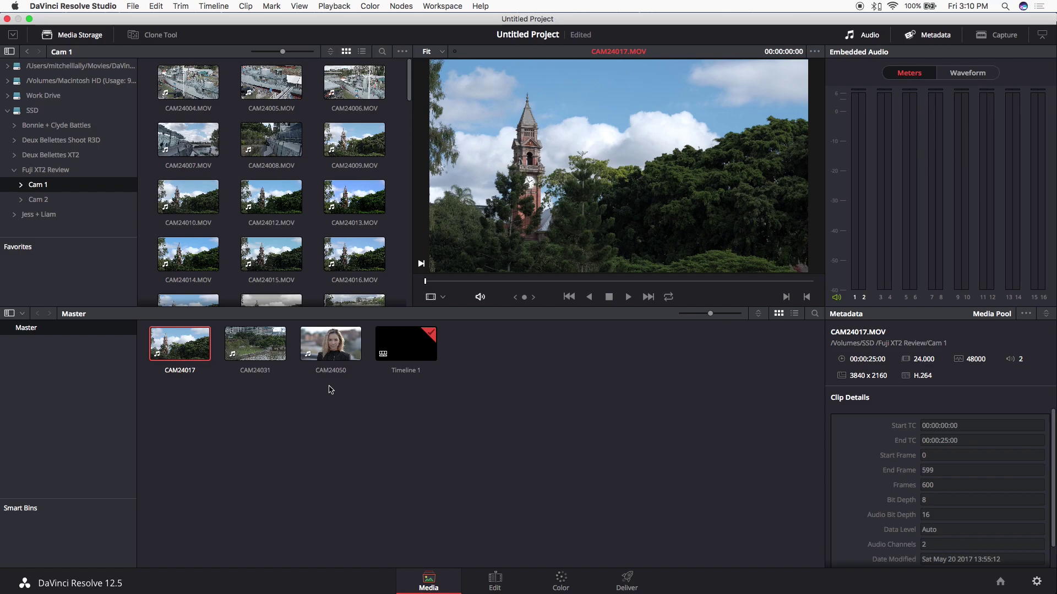
left_click(247, 344)
left_click(314, 344)
left_click(254, 344)
left_click(186, 347)
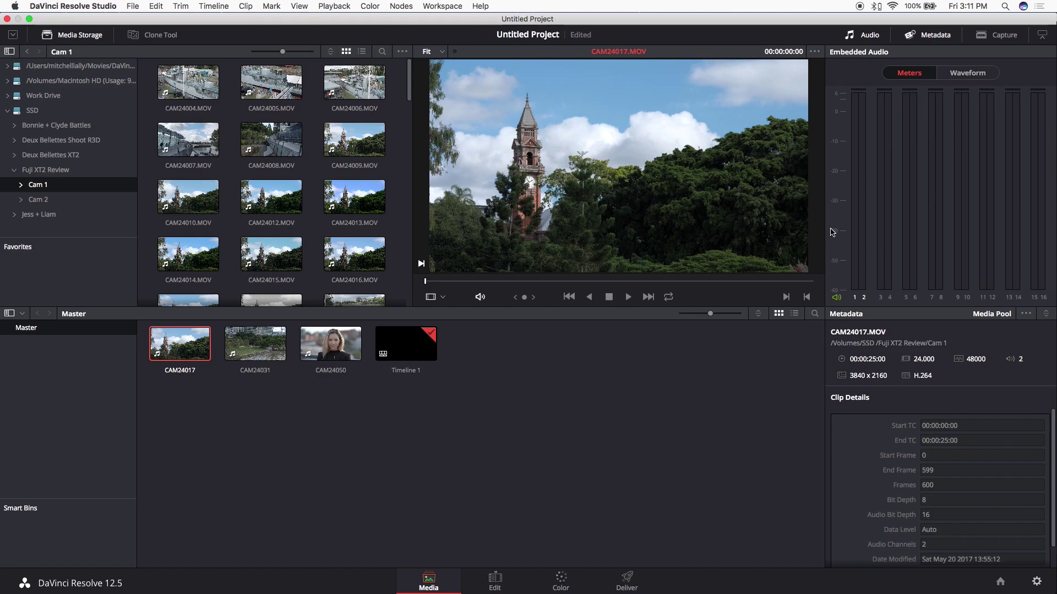
left_click(277, 350)
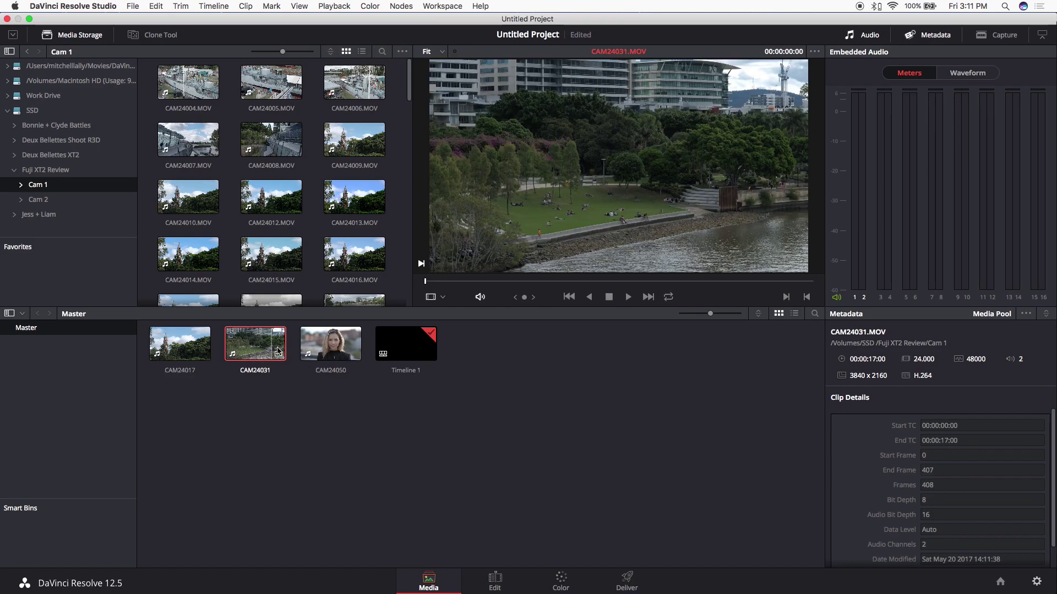
left_click(331, 346)
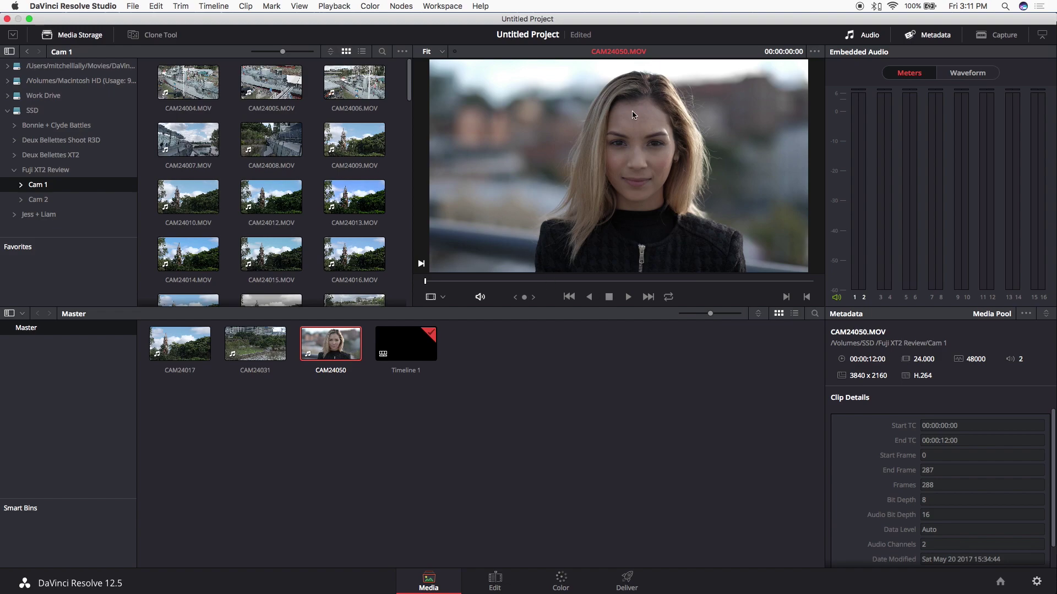
left_click(254, 346)
left_click(204, 352)
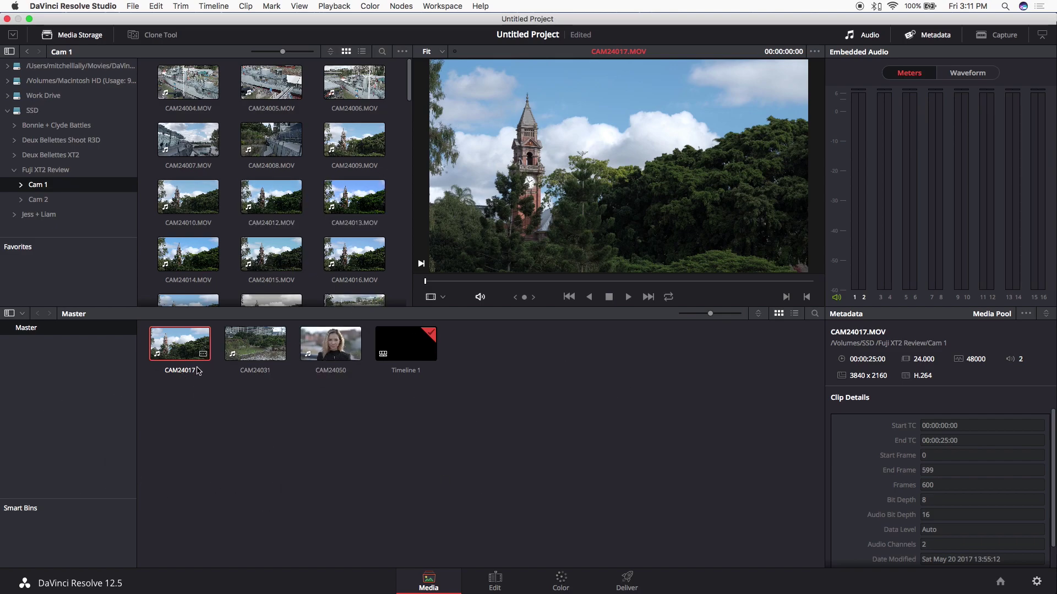
Place the three clips at the start of Timeline 1 and move the playhead to the beginning of CAM24031.
left_click(503, 584)
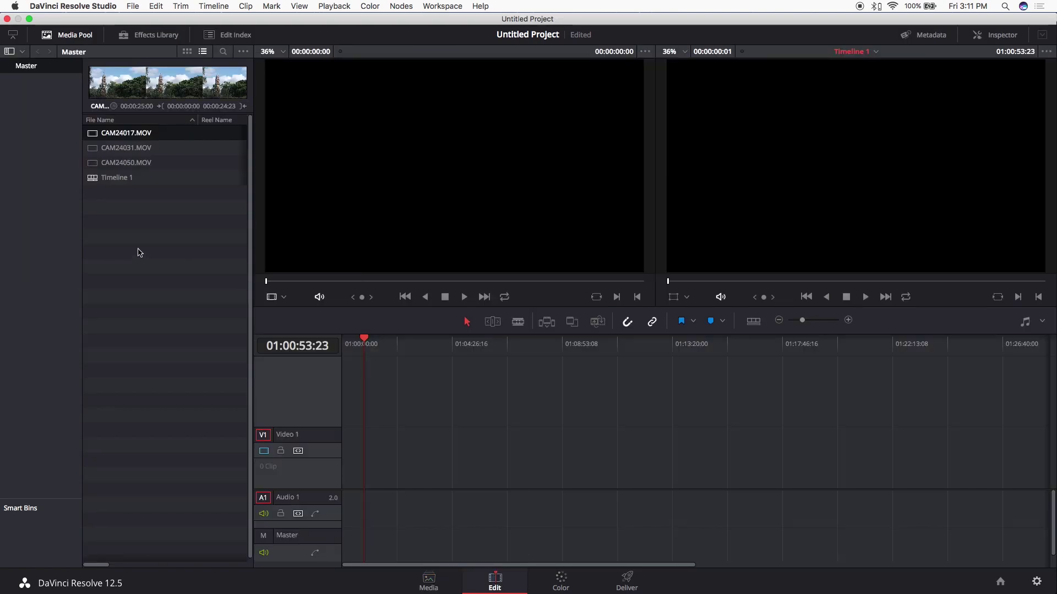
left_click(145, 162, "shift")
left_click_drag(137, 136, 348, 455)
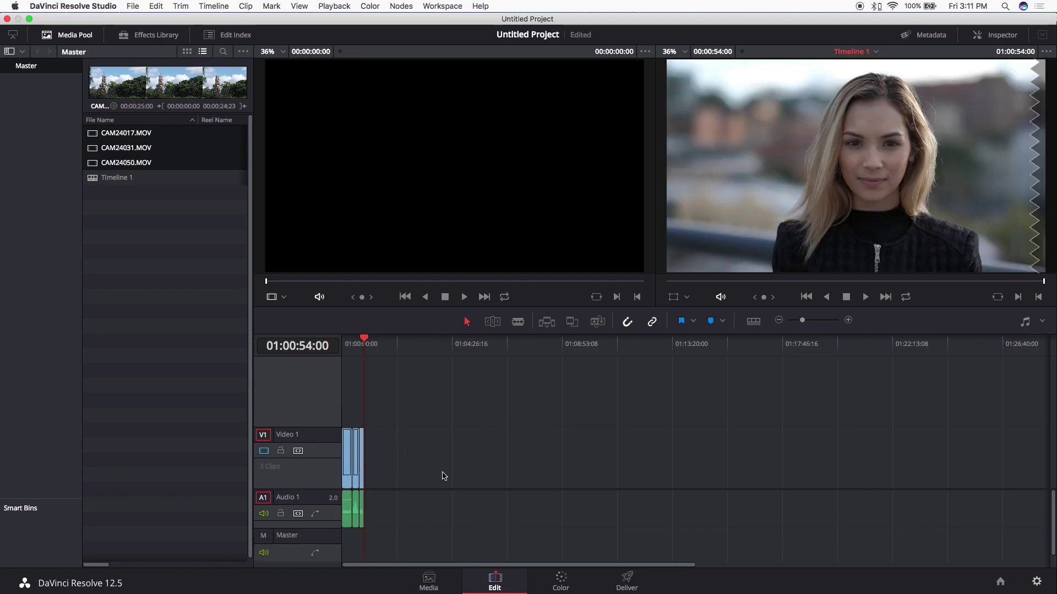
left_click(363, 344)
left_click_drag(364, 344, 353, 344)
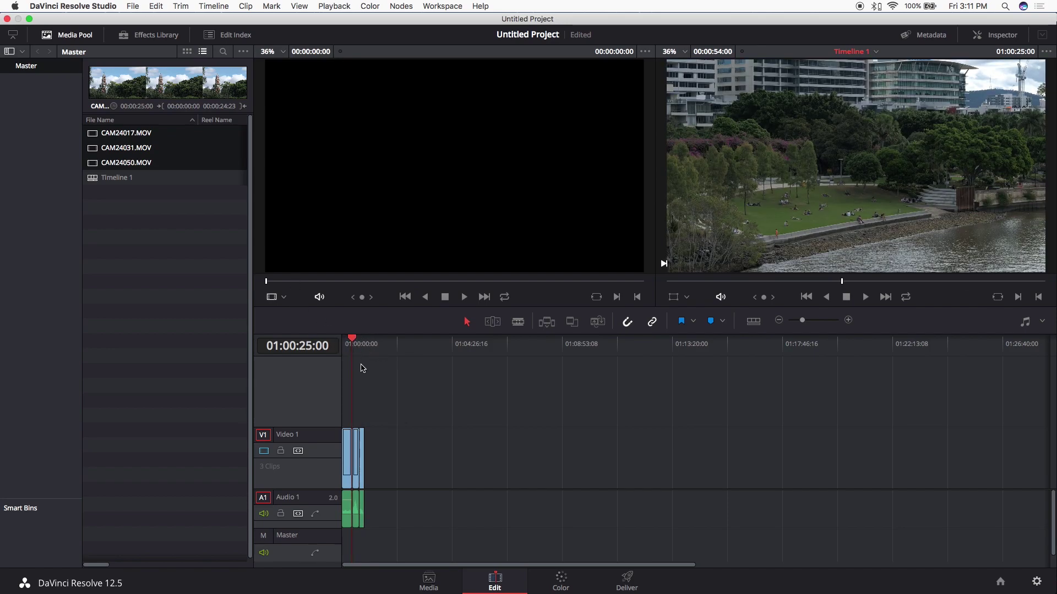
Turn off Use Mac Display Color Profile for viewers in the project's color management settings and save them.
left_click(132, 8)
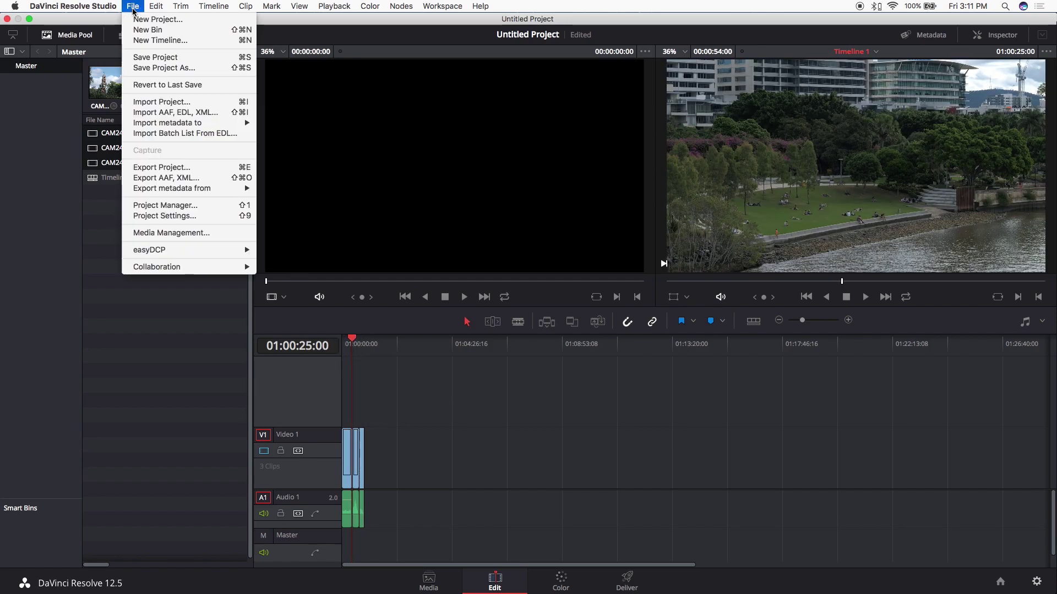
left_click(174, 218)
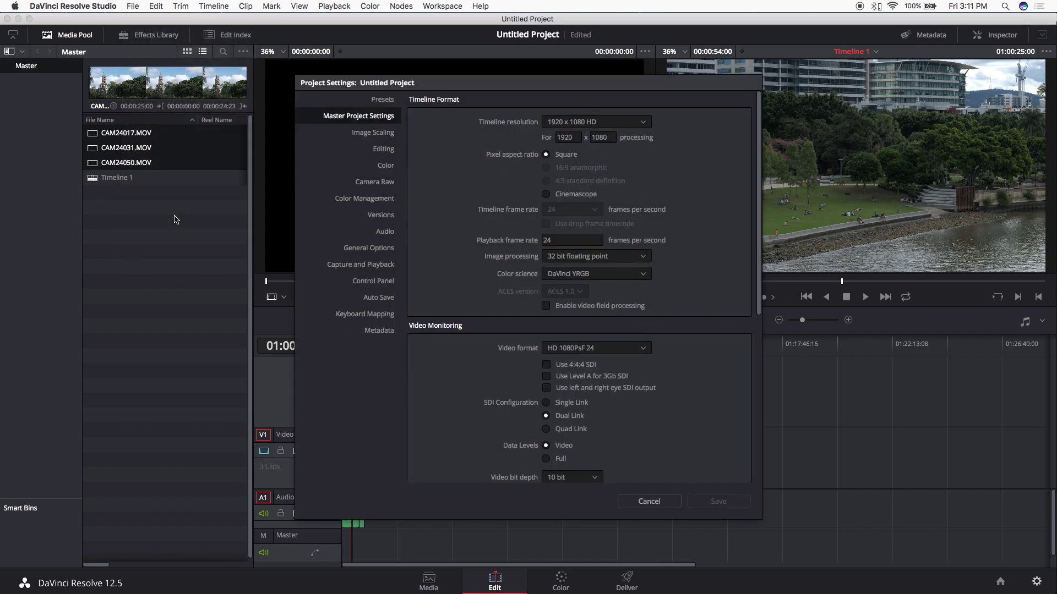
left_click(389, 200)
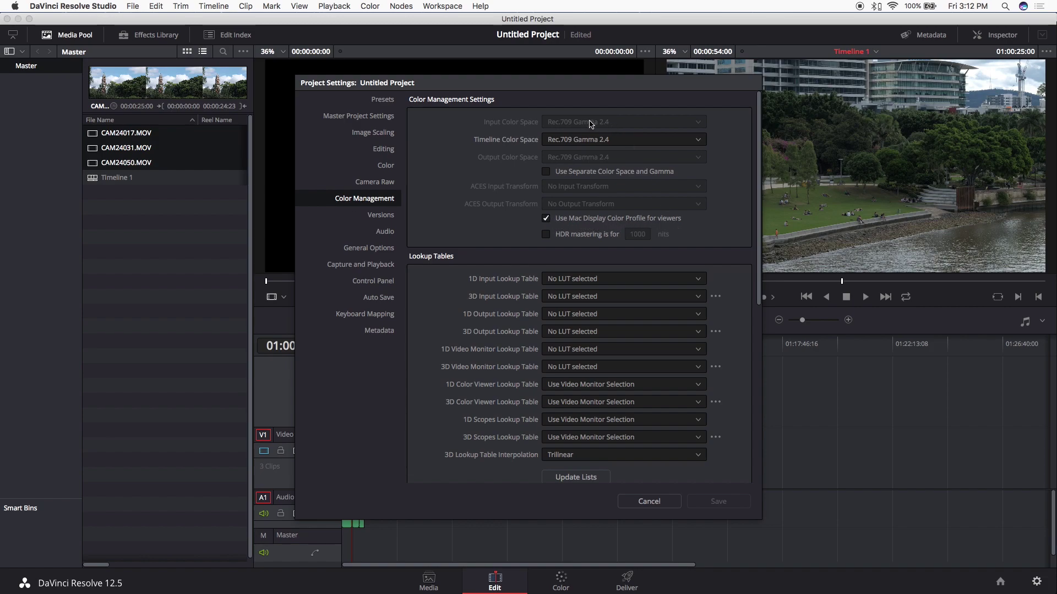
left_click_drag(497, 82, 264, 74)
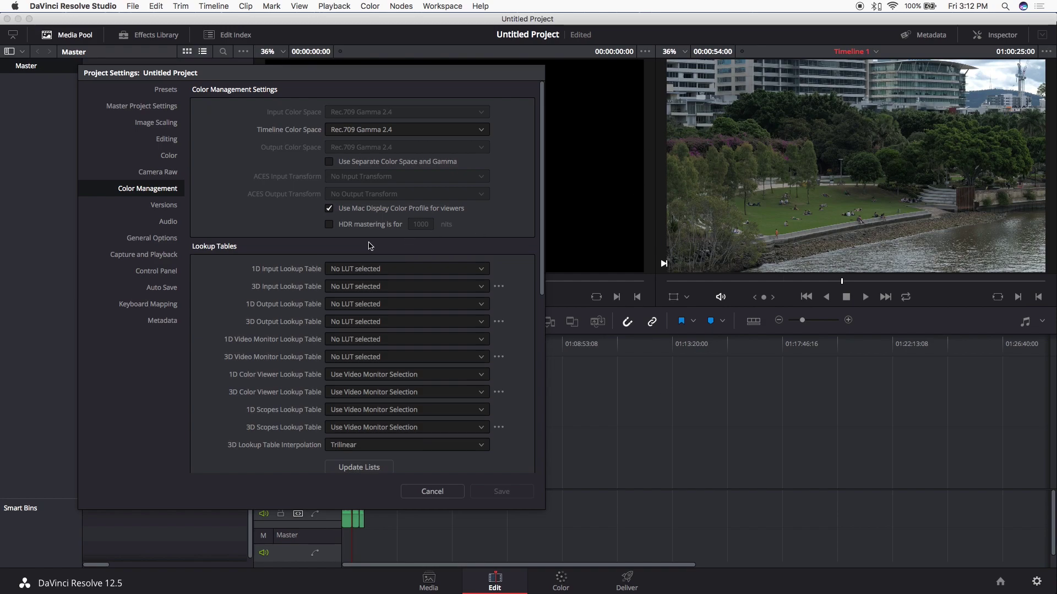
left_click(329, 208)
left_click(502, 491)
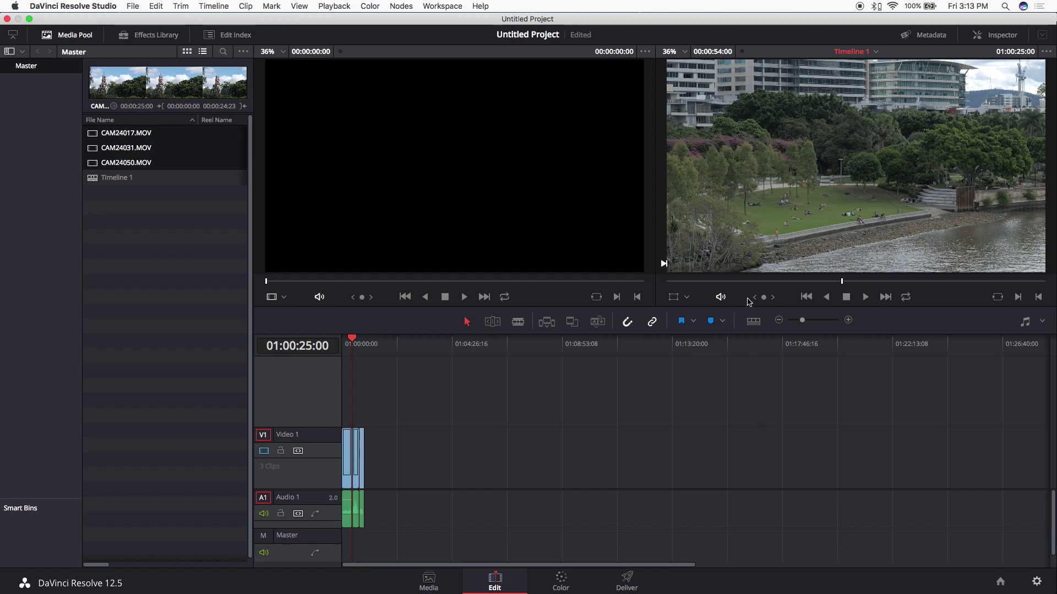
Switch to the Color page and go to the first clip at the start of the timeline.
left_click(562, 579)
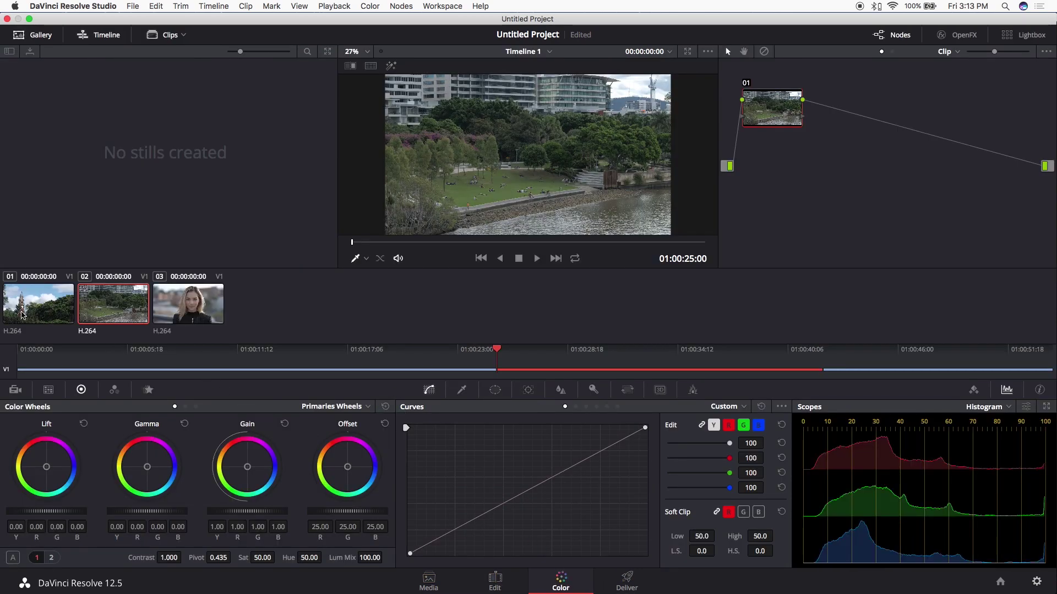
left_click(172, 308)
key("Home")
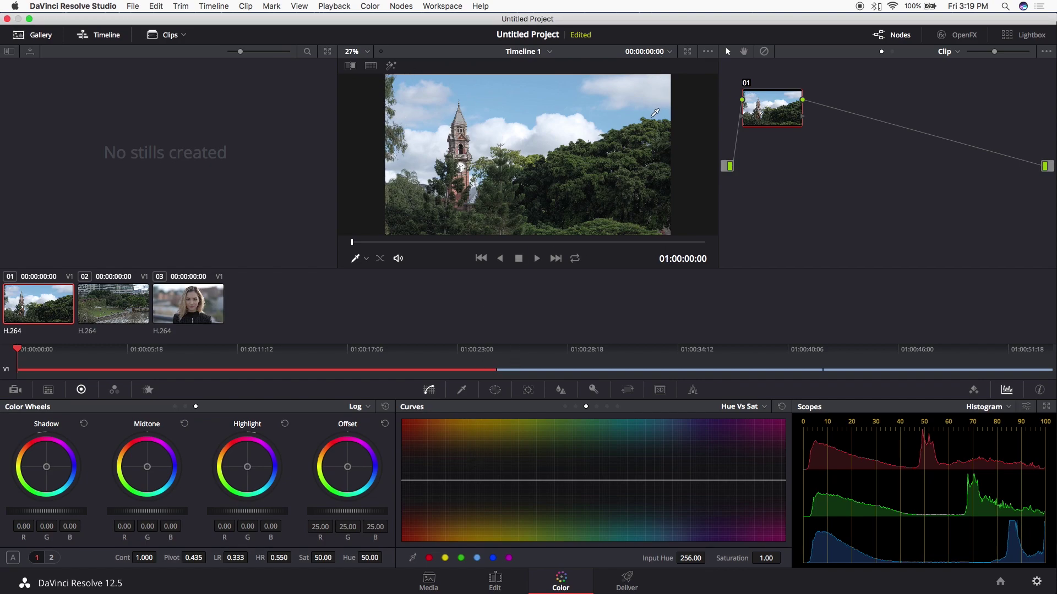
Shape the tower clip's custom curve with gently lifted midtones and deeper blacks, and set the saturation to 60.
left_click(565, 407)
left_click_drag(523, 492, 523, 479)
left_click_drag(417, 553, 430, 553)
double_click(323, 558)
type("60")
key("Return")
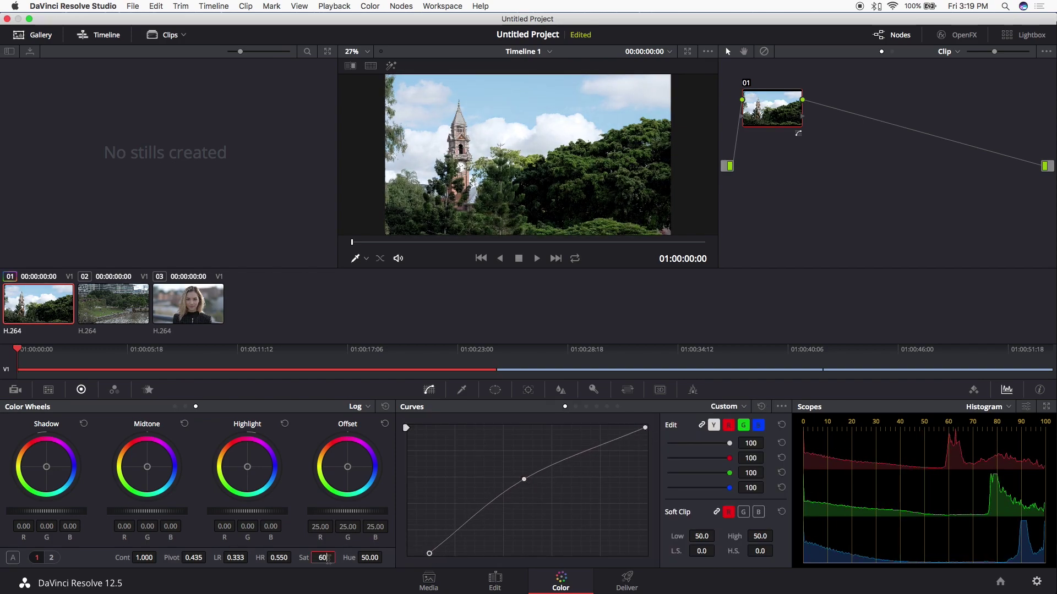
left_click_drag(570, 459, 525, 487)
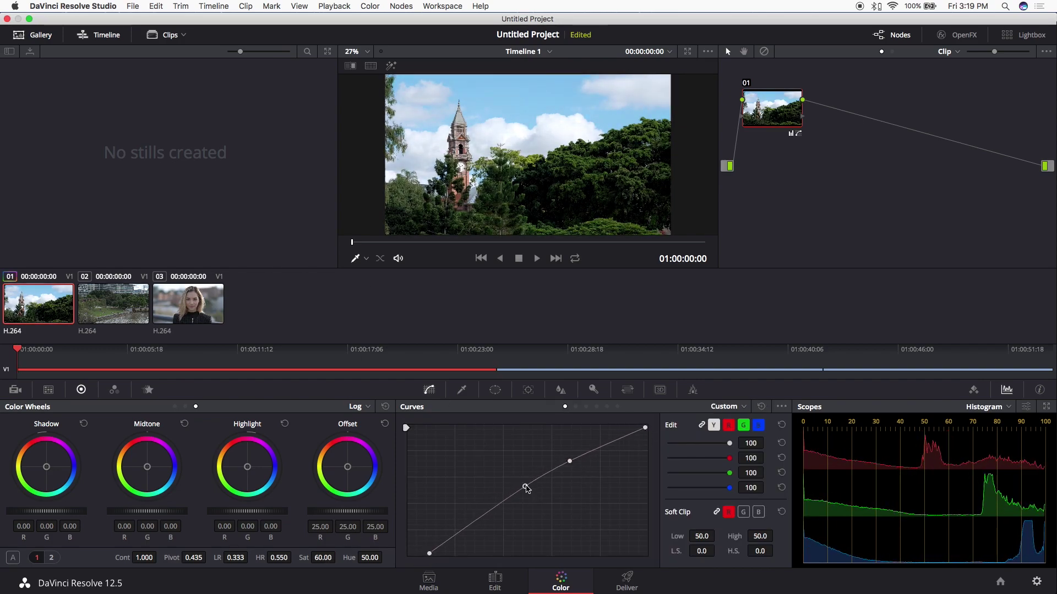
mouse_move(429, 553)
left_mouse_down()
mouse_move(418, 541)
mouse_move(431, 545)
mouse_move(427, 553)
left_mouse_up()
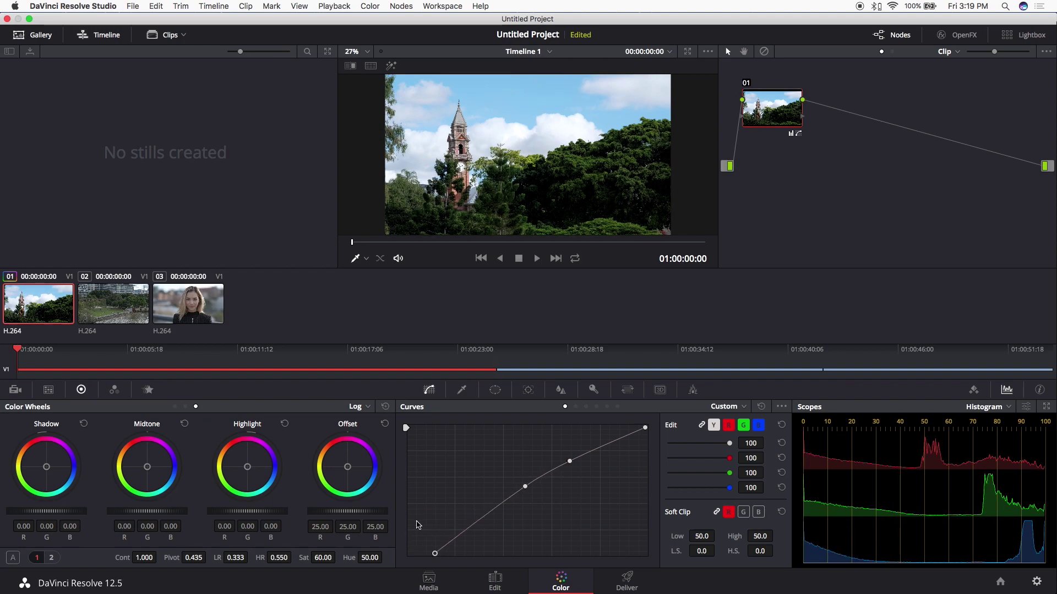
Shape the Lum Vs Sat curve to raise midtone saturation and reduce it at the shadow and highlight ends.
left_click(586, 406)
mouse_move(572, 480)
left_mouse_down()
mouse_move(570, 441)
mouse_move(569, 455)
mouse_move(588, 470)
left_mouse_up()
left_click(606, 407)
left_click_drag(402, 487, 402, 519)
left_click_drag(783, 483, 785, 514)
left_click(355, 407)
left_click(343, 423)
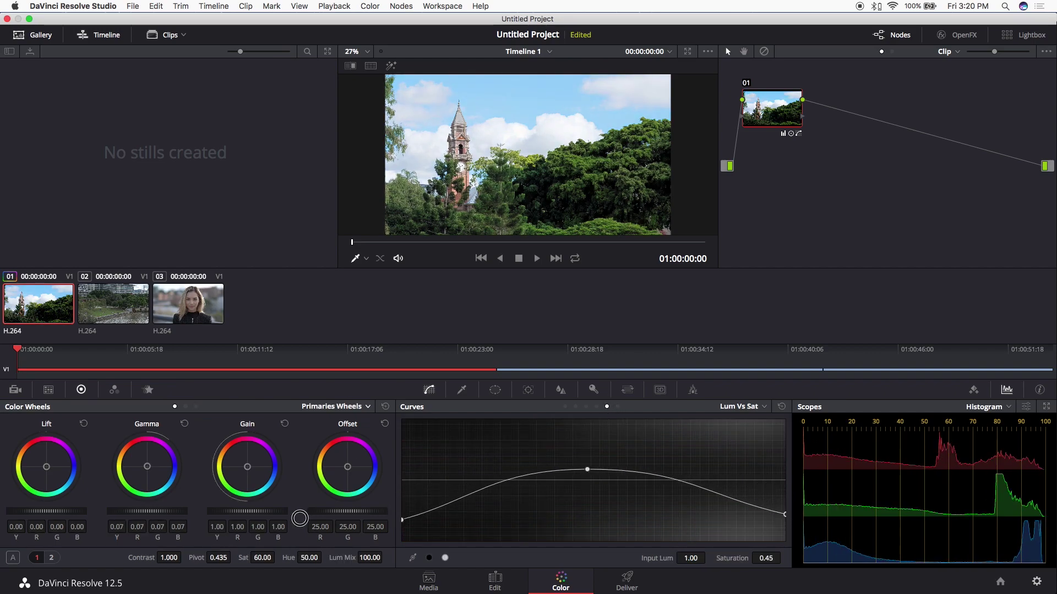
left_click(363, 407)
left_click(322, 445)
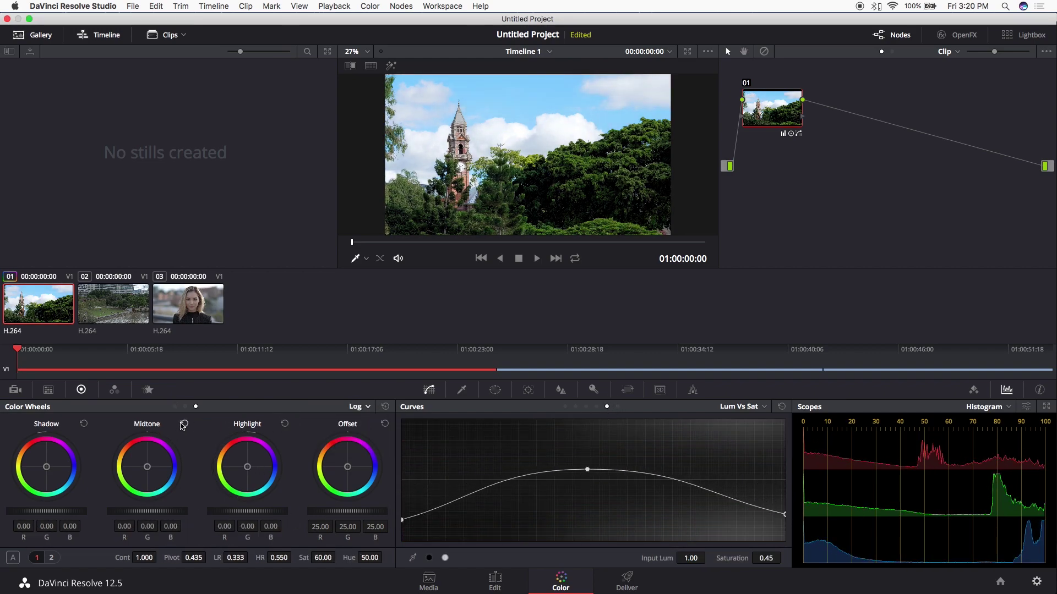
Set the primary Lift to about 0.02 and Gamma to about -0.01, and lower the Gain on the tower clip.
left_click(357, 407)
left_click(343, 423)
mouse_move(41, 512)
left_mouse_down()
mouse_move(60, 512)
mouse_move(33, 512)
left_mouse_up()
left_click_drag(138, 512, 151, 513)
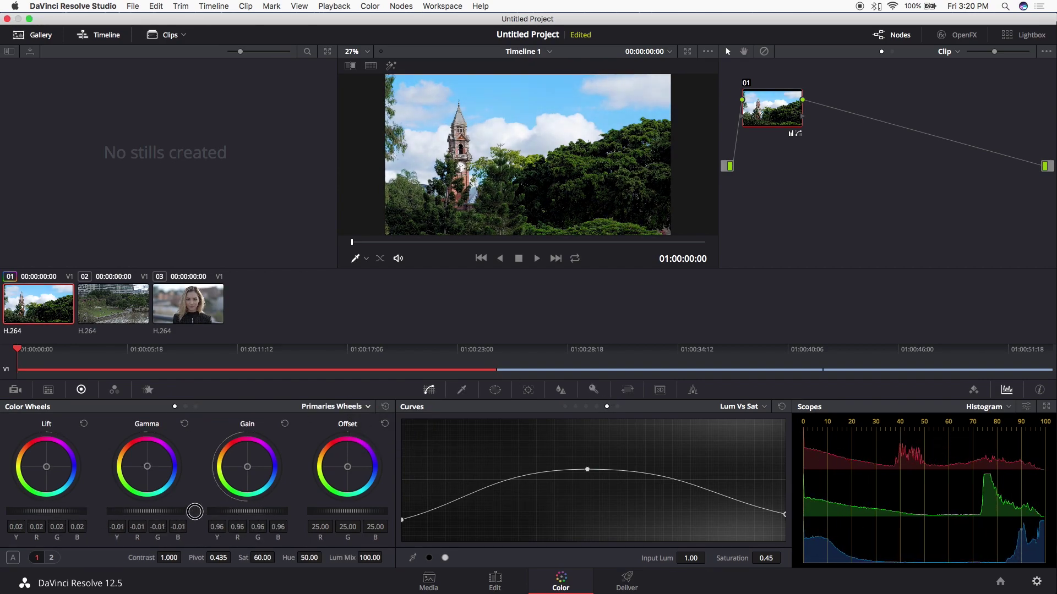
left_click_drag(242, 512, 228, 512)
Raise and warm the Offset to about 29.56 red, 27.82 green and 27.34 blue, and tint the Gain slightly warmer.
left_click_drag(336, 513, 382, 514)
left_click_drag(349, 463, 347, 464)
left_click_drag(248, 466, 246, 466)
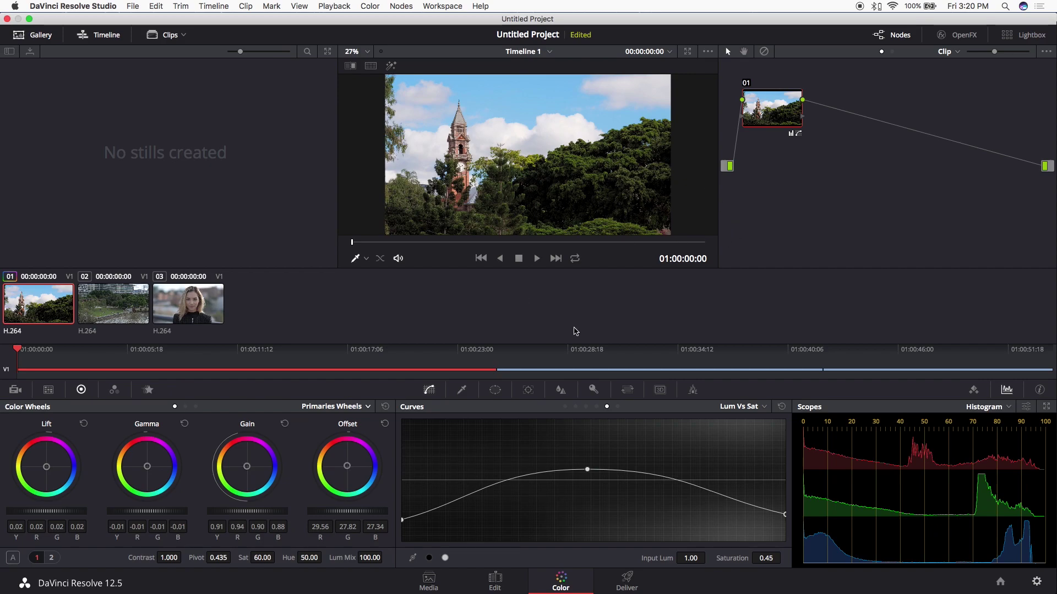
Compare the tower clip with and without its grade by disabling and re-enabling node 01.
left_click_drag(799, 134, 860, 120)
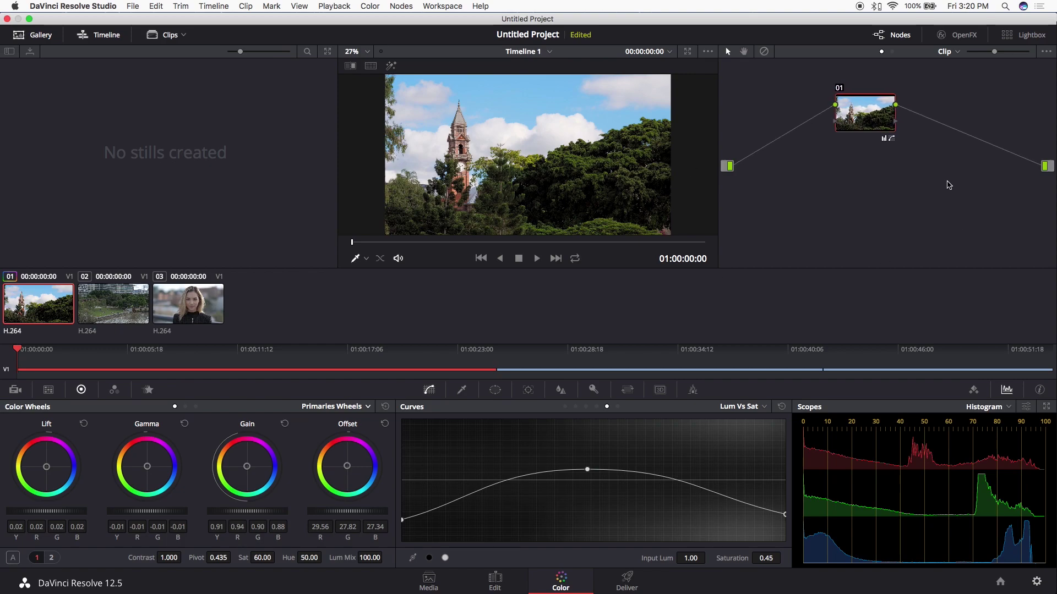
left_click_drag(873, 116, 891, 125)
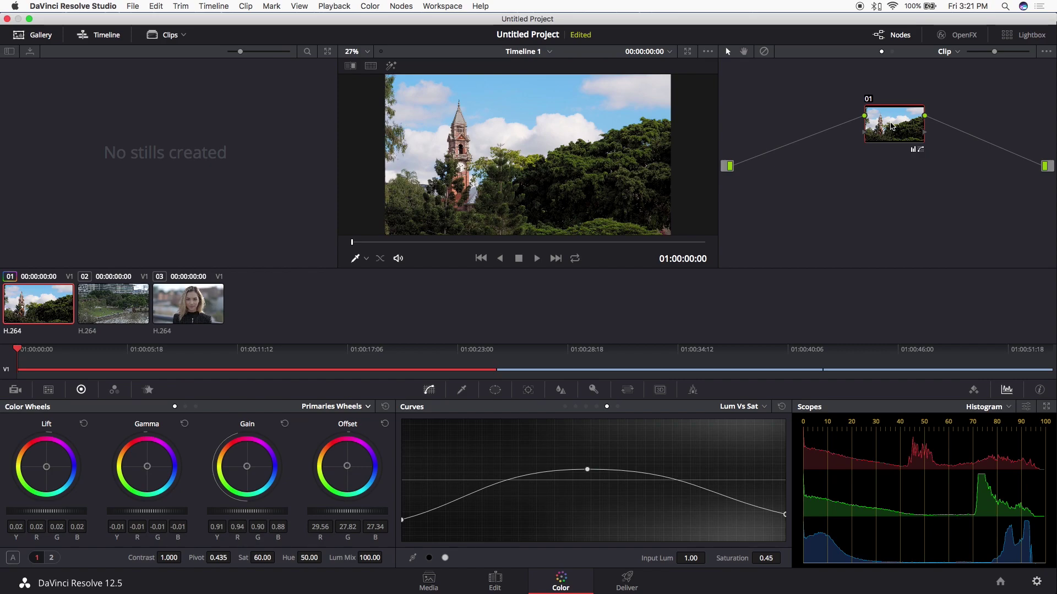
key("super+d")
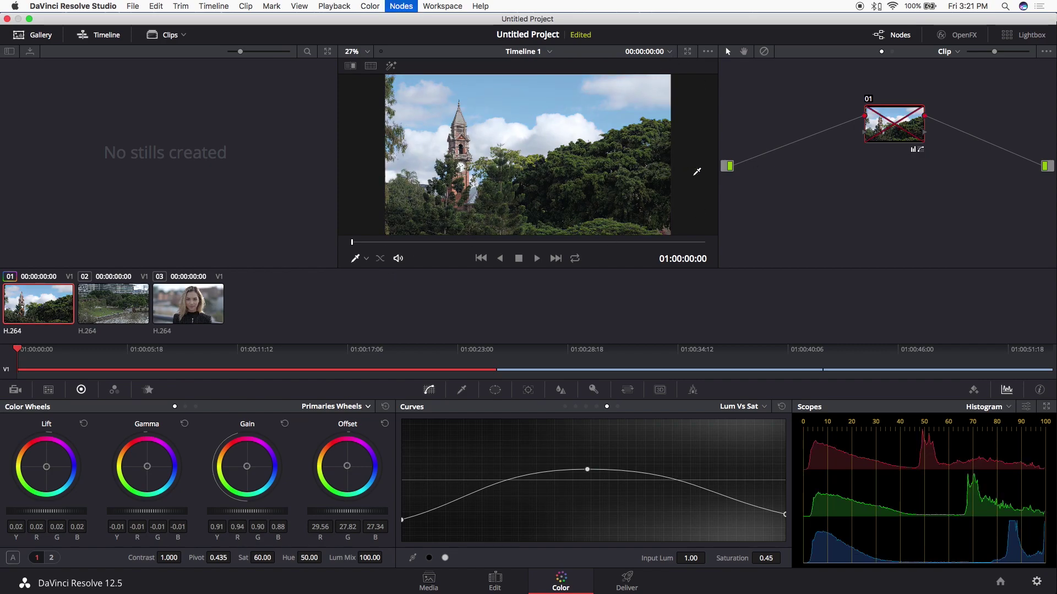
key("super+d")
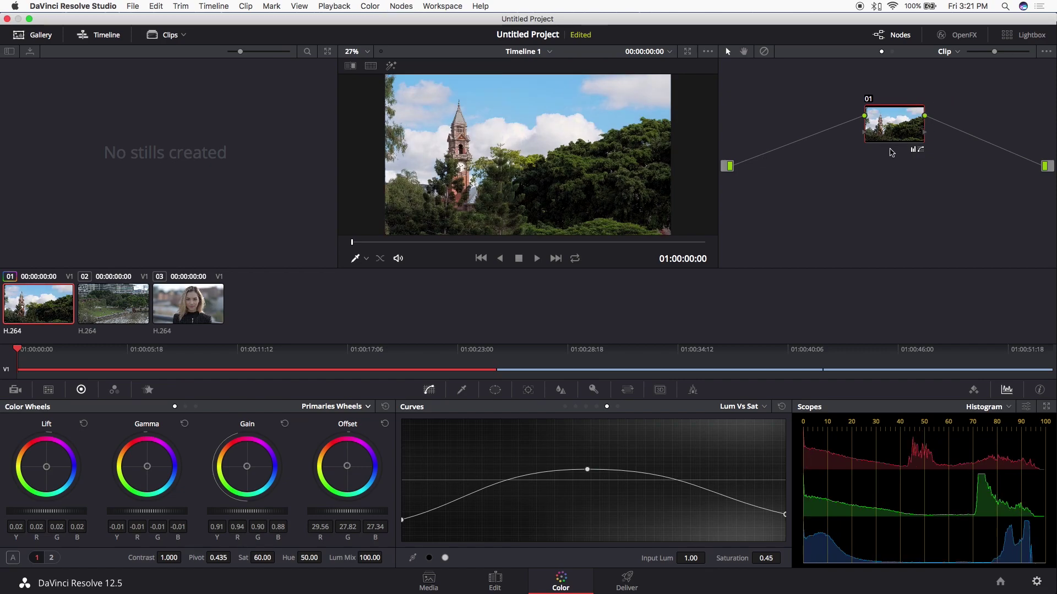
left_click_drag(890, 136, 878, 130)
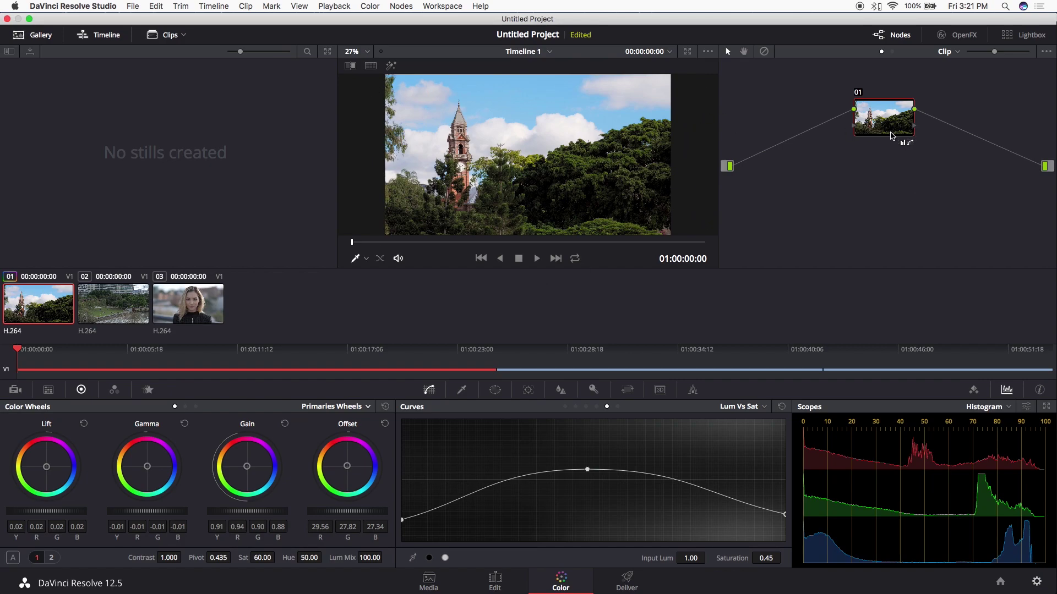
mouse_move(876, 132)
left_mouse_down()
mouse_move(842, 122)
mouse_move(875, 131)
left_mouse_up()
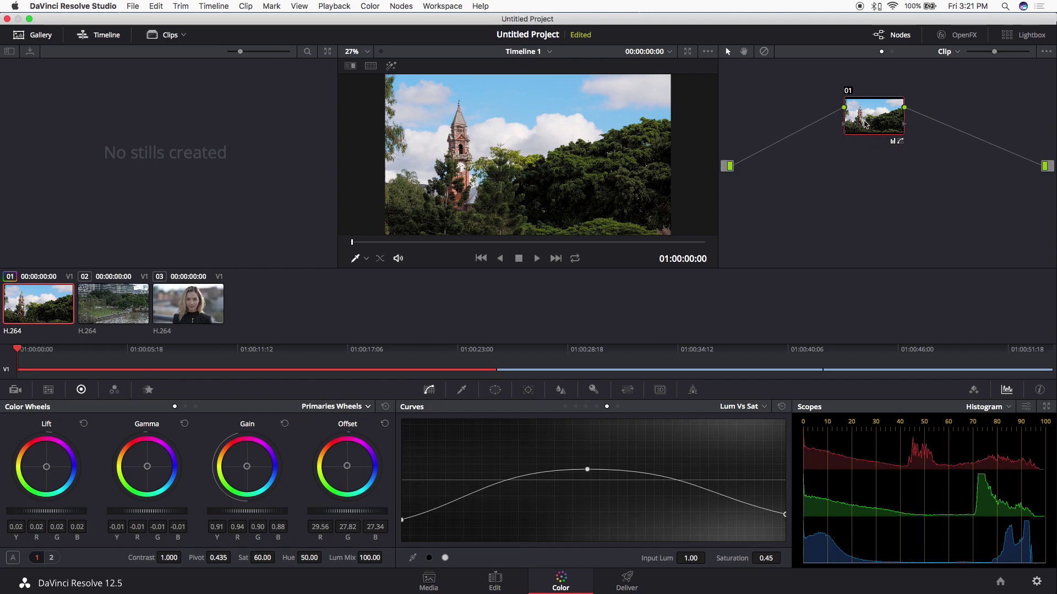
Grab a still of the graded tower clip and apply its grade to the riverside park clip 02.
right_click(562, 117)
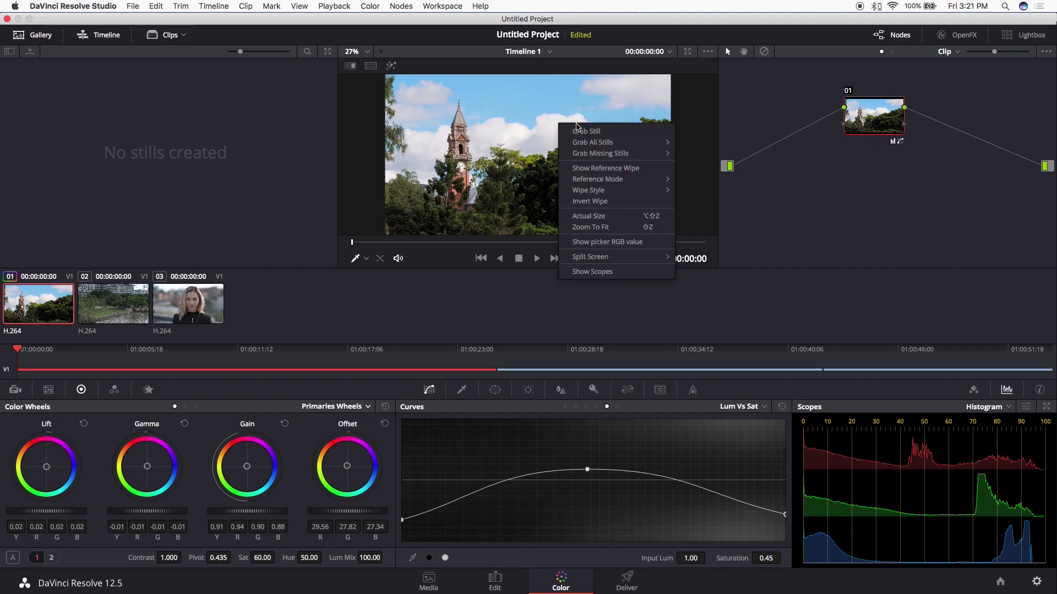
left_click(567, 132)
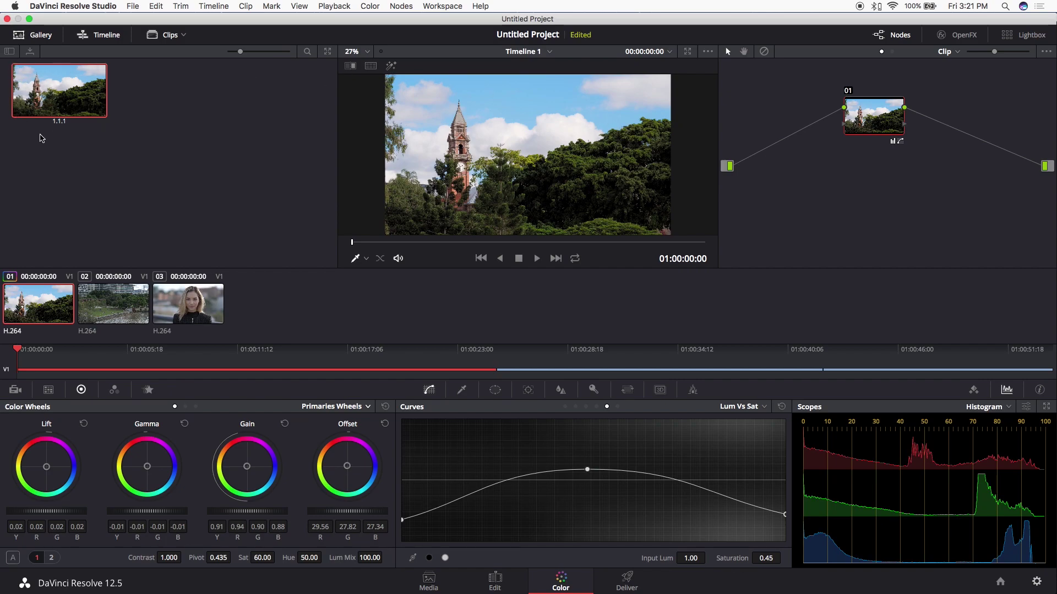
left_click(110, 311)
left_click(62, 97)
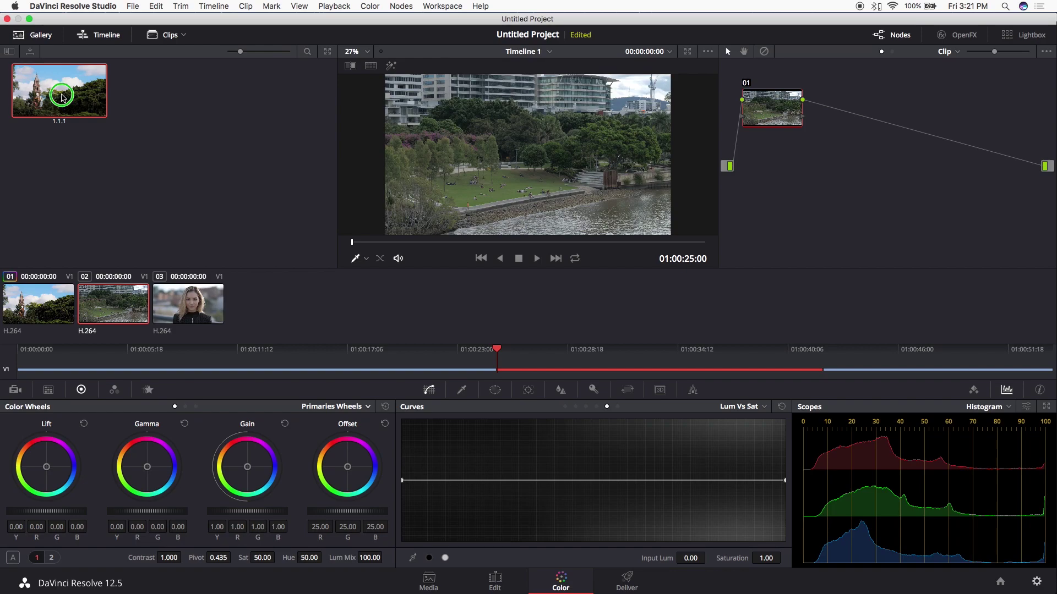
right_click(62, 97)
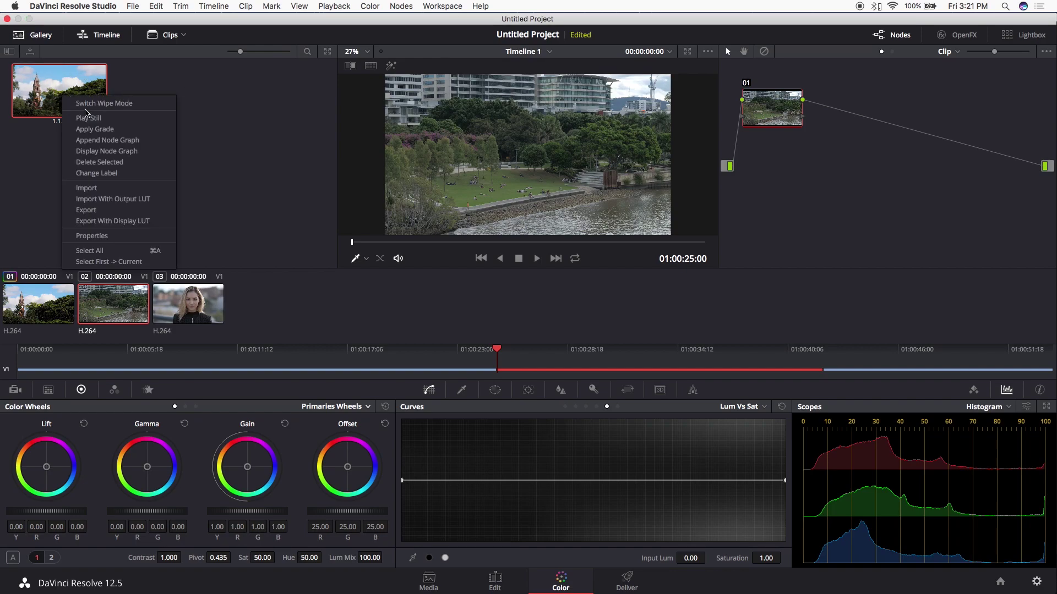
left_click(94, 130)
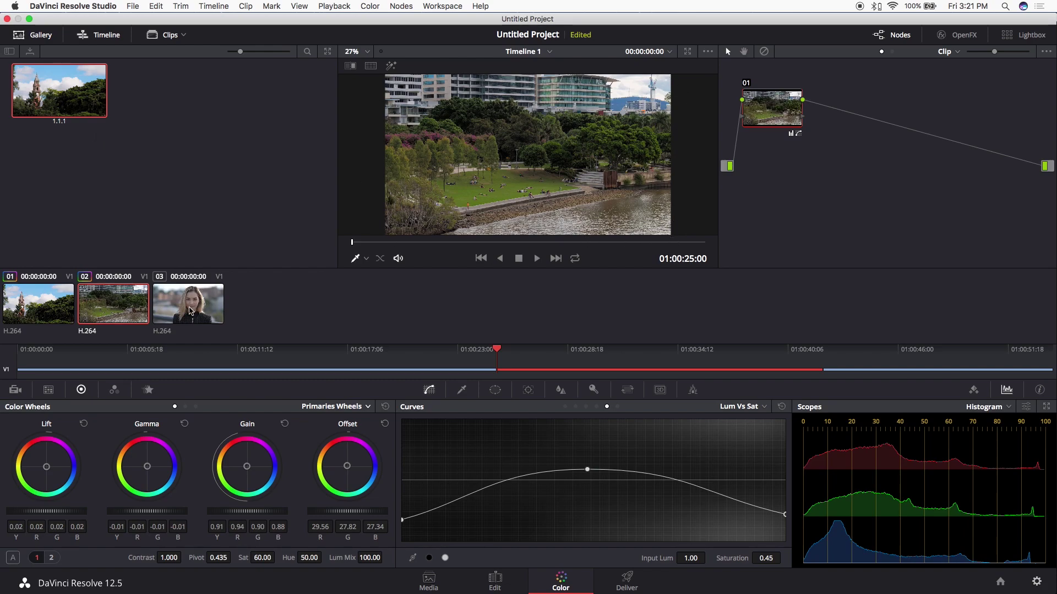
Apply the grade from the tower still to portrait clip 03.
left_click(193, 307)
right_click(78, 87)
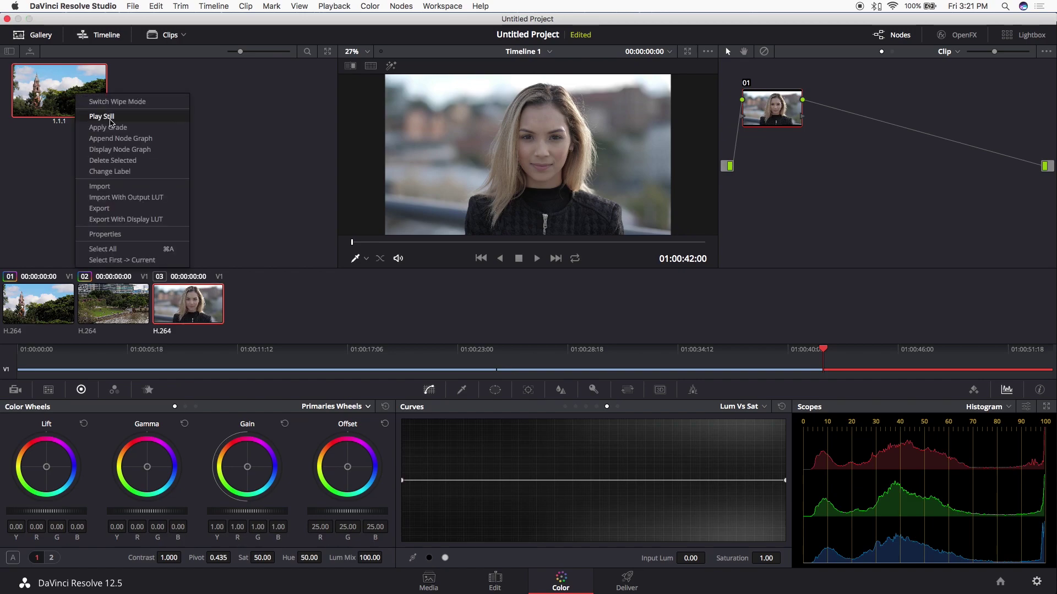
left_click(110, 127)
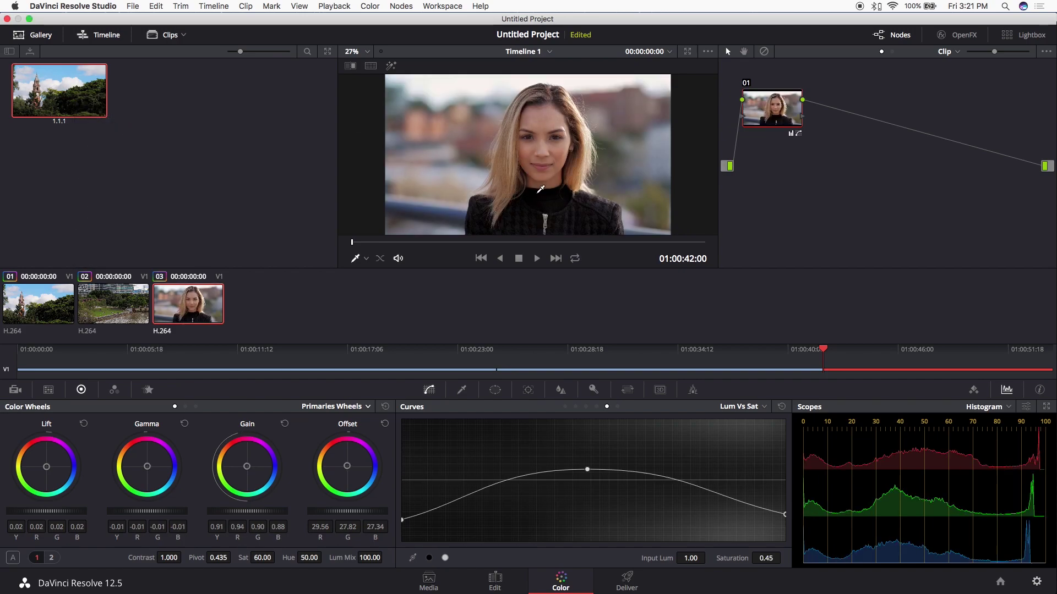
Compare the shared look across the tower, park and portrait clips by switching between them.
left_click(115, 314)
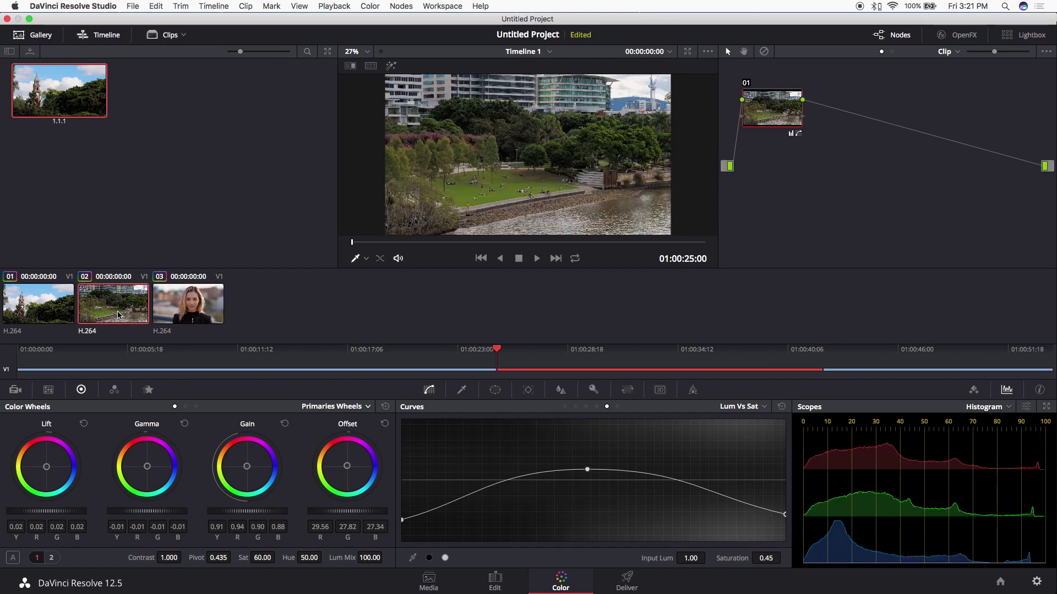
left_click(175, 322)
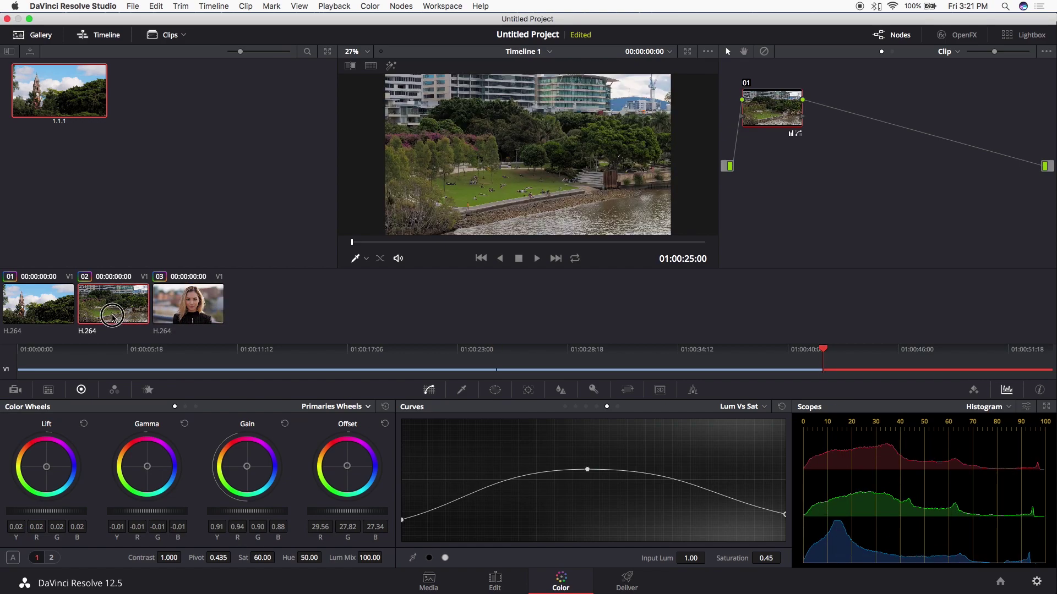
left_click(144, 318)
left_click(57, 313)
left_click(123, 315)
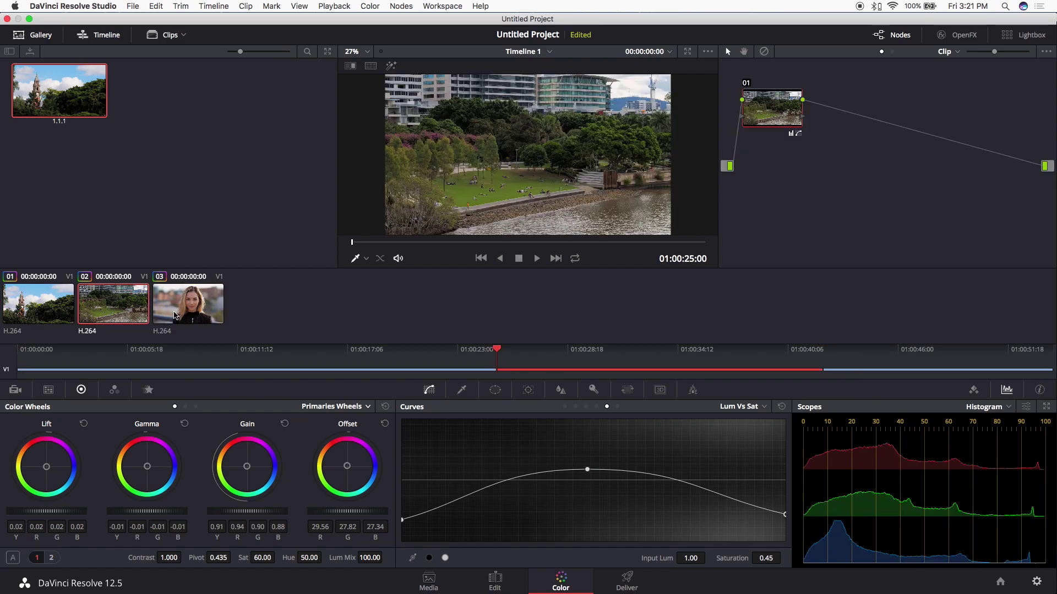
left_click(174, 315)
key("Up")
key("Down")
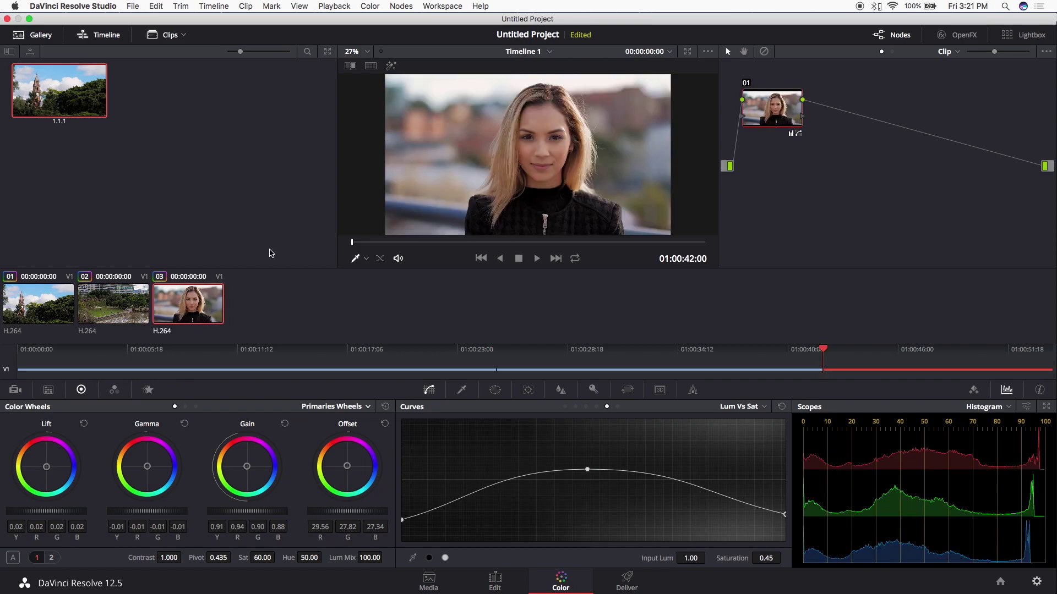
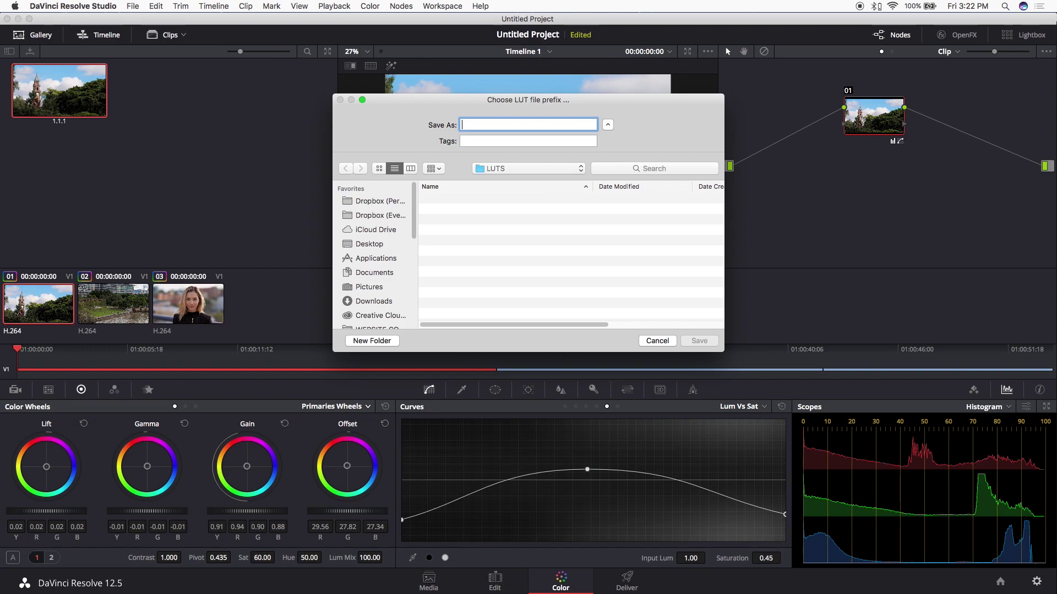
Save the tower clip's grade as a LUT in the LUTS folder with the prefix Pro-Neg-Standard-WarmLook.
type("Pro-Neg-")
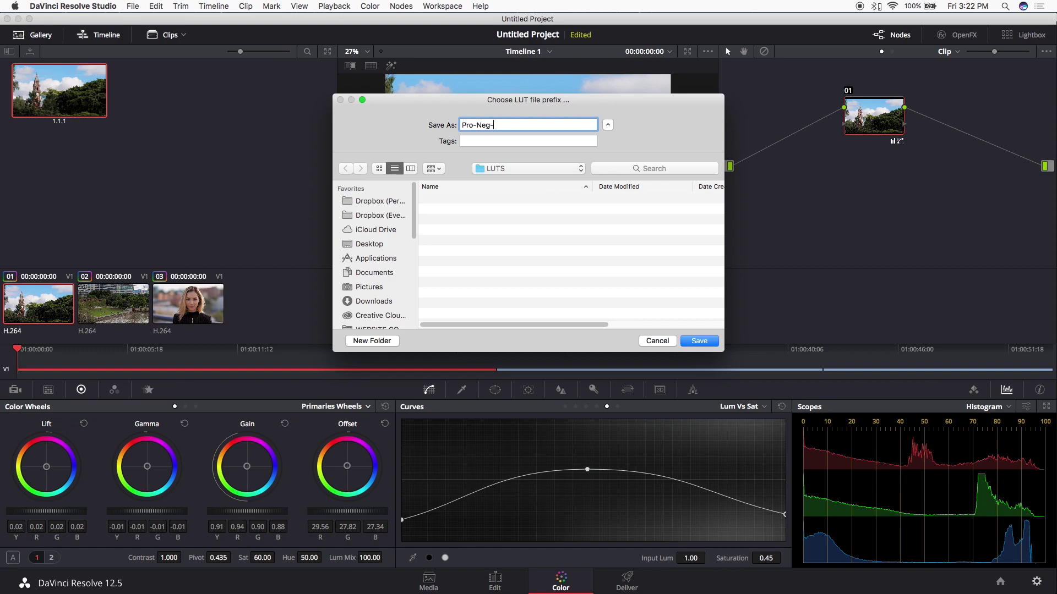
type("Standard-WarmLook")
left_click(699, 342)
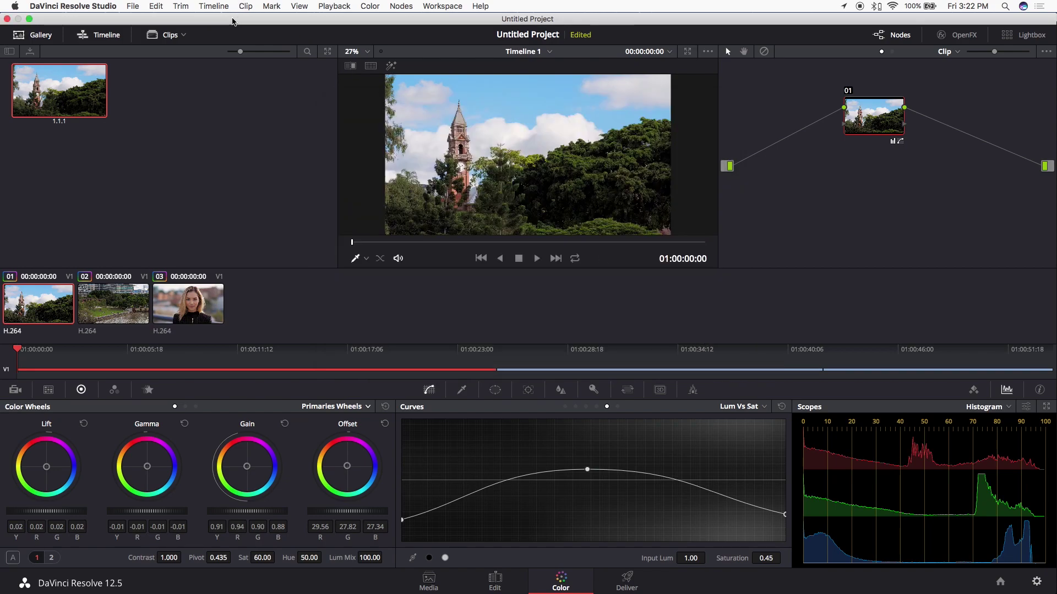
Switch to Finder and open the LUTS folder inside the Desktop's Create a LUT folder in a new window.
left_click_drag(237, 20, 264, 20)
left_click(10, 590)
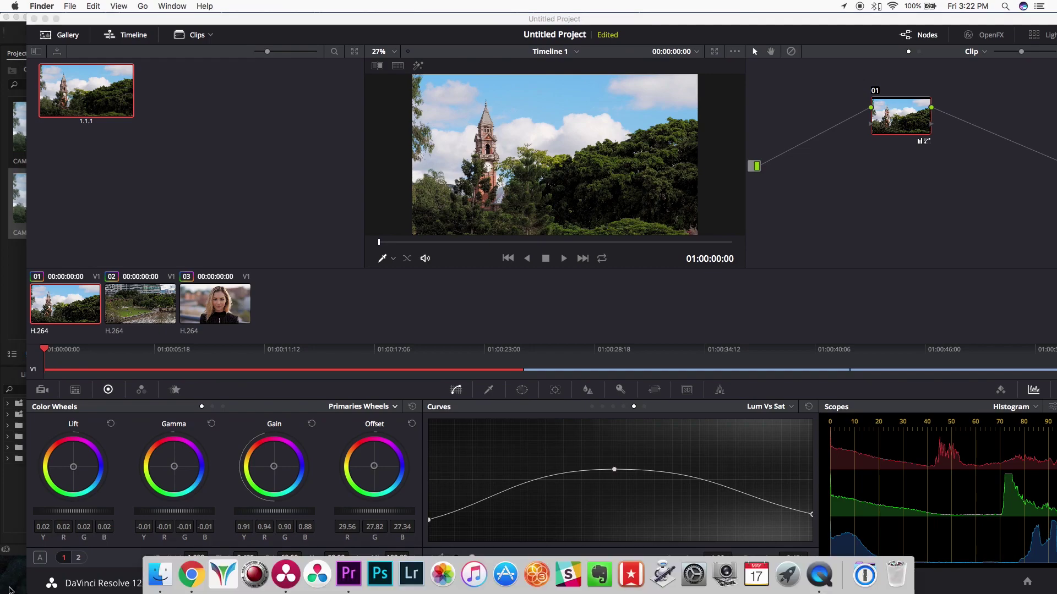
right_click(160, 574)
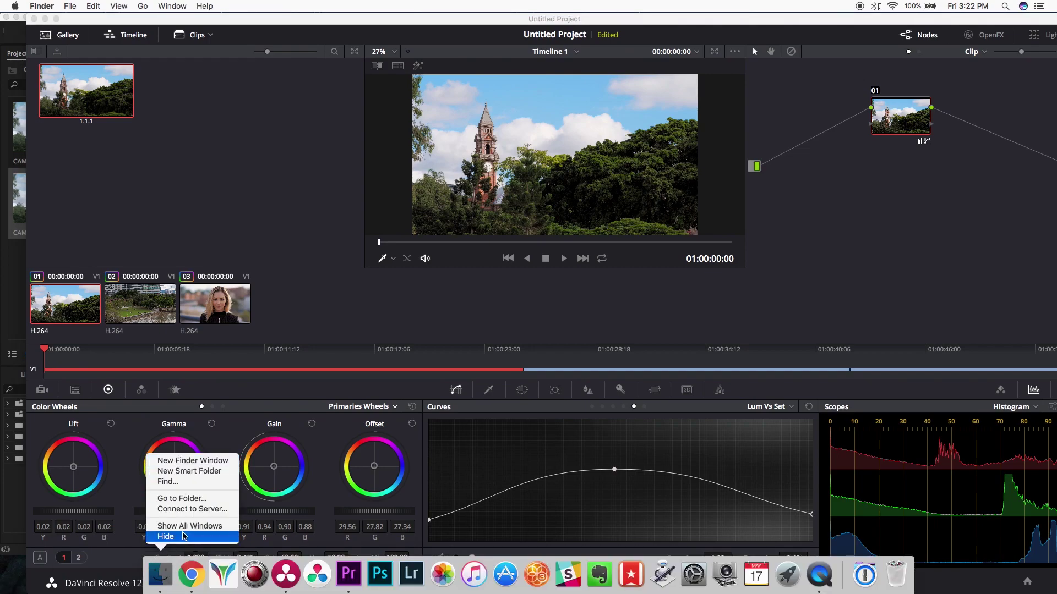
left_click(193, 461)
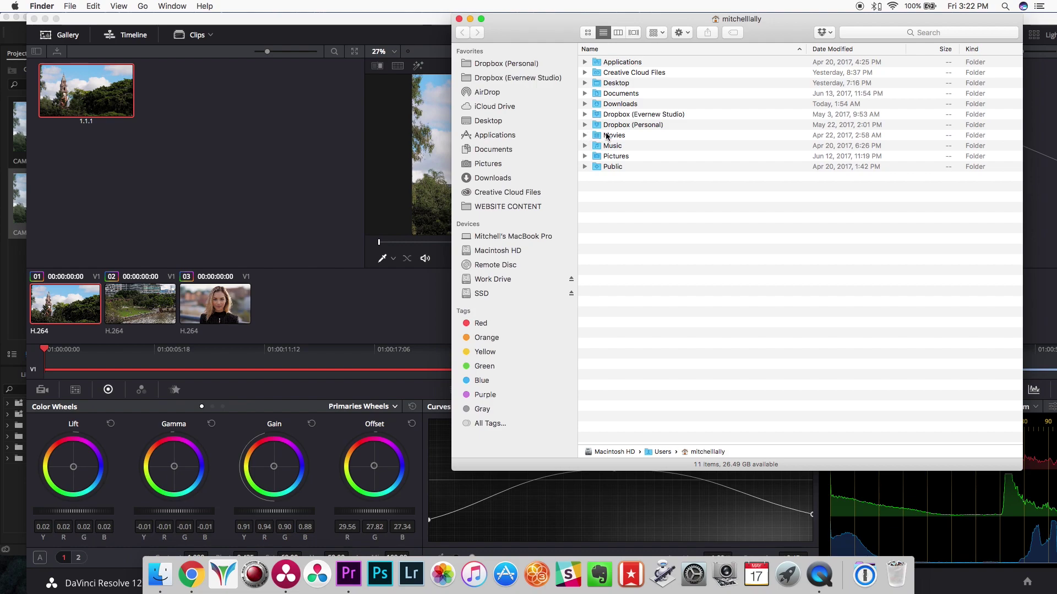
left_click(488, 120)
double_click(613, 63)
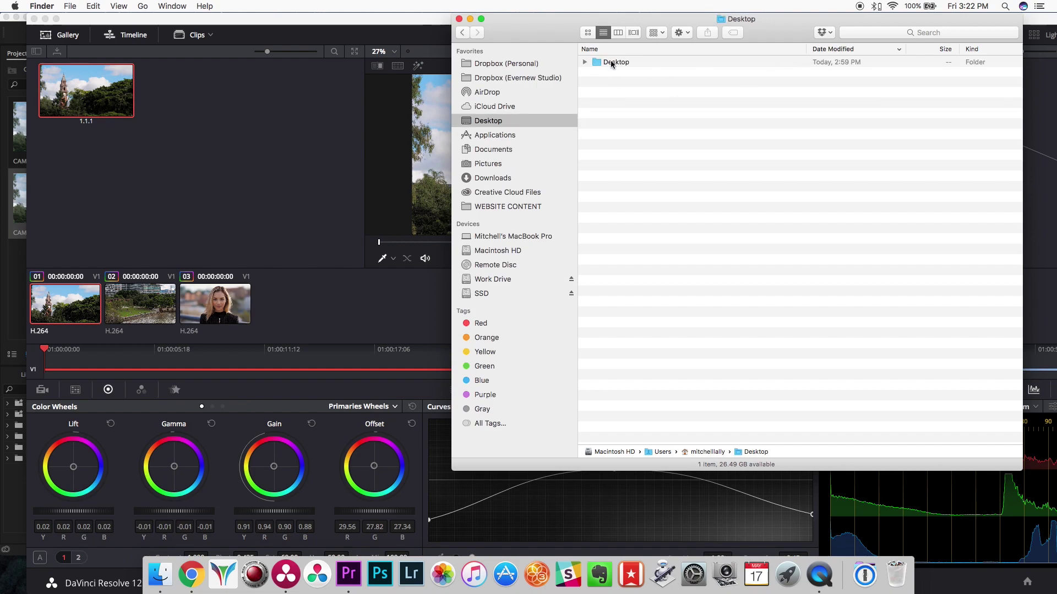
double_click(604, 62)
double_click(604, 61)
left_click_drag(554, 28, 315, 51)
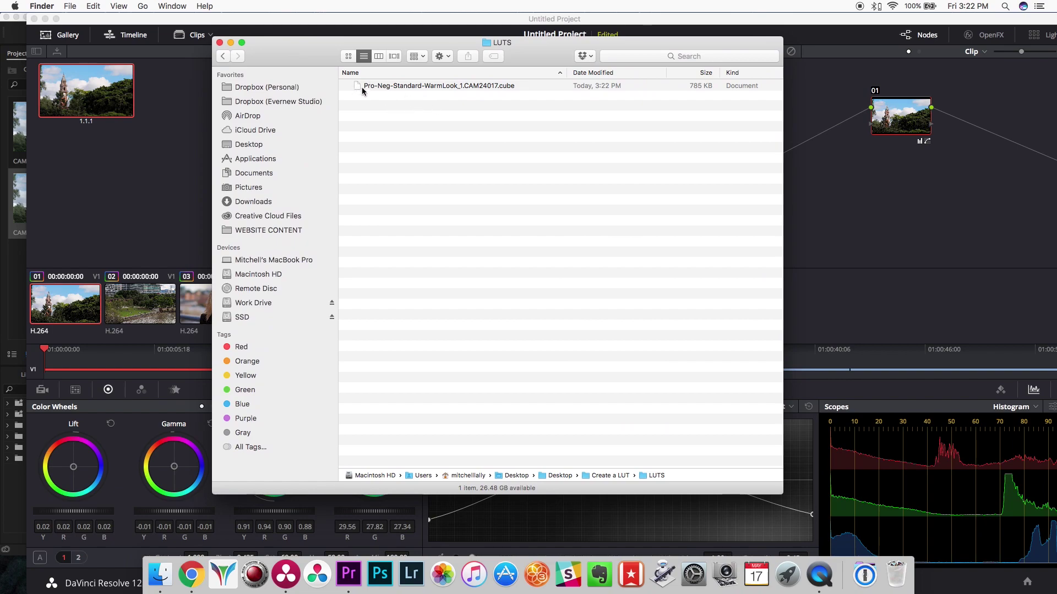
Rename the exported LUT file as Pro-Neg-Standard-WarmLook.cube.
left_click(473, 87)
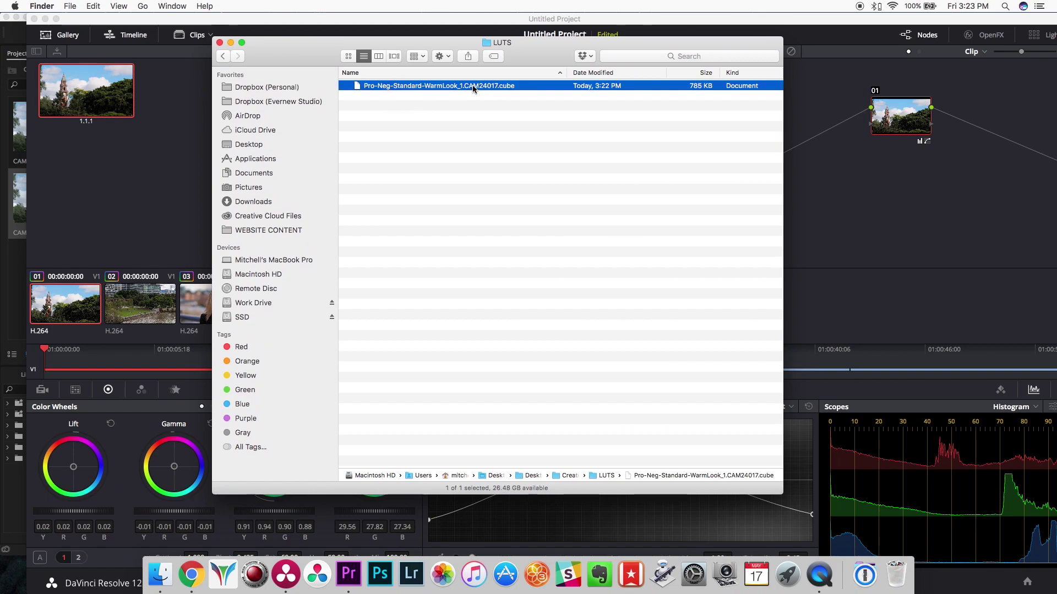
left_click(480, 86)
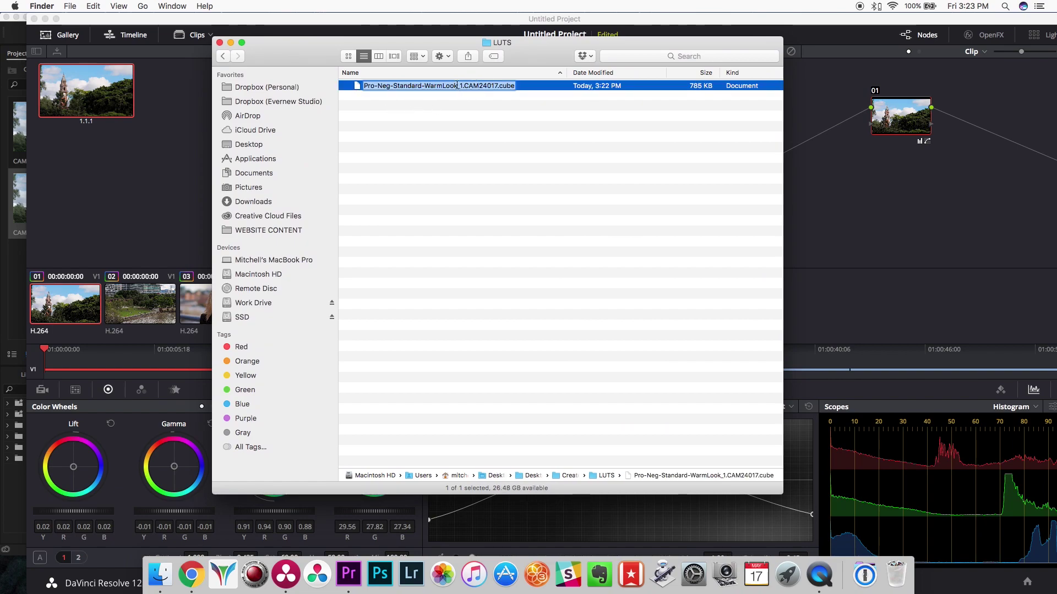
left_click(459, 86)
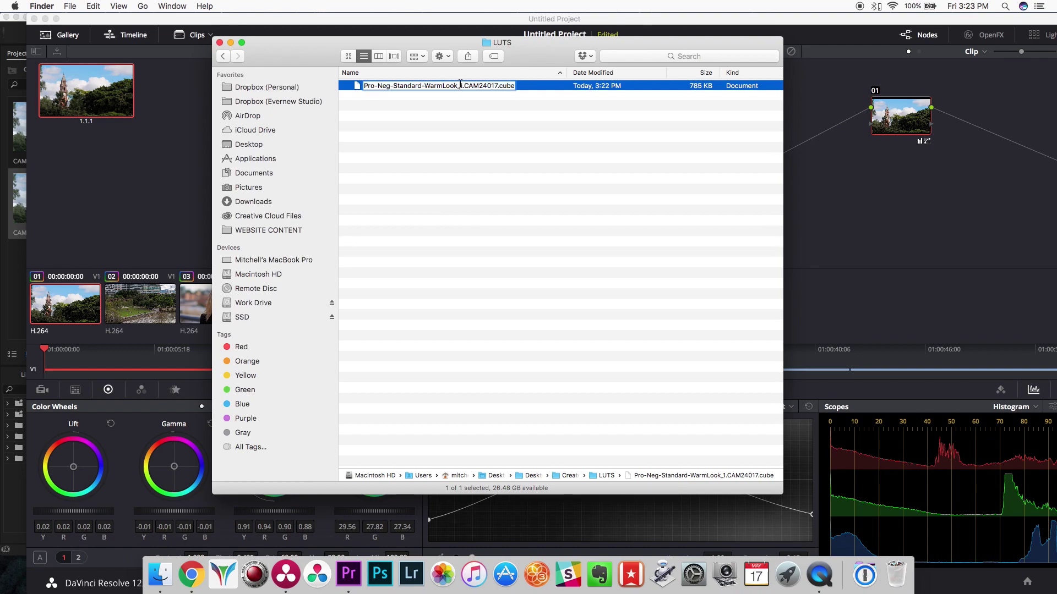
left_click_drag(457, 87, 498, 86)
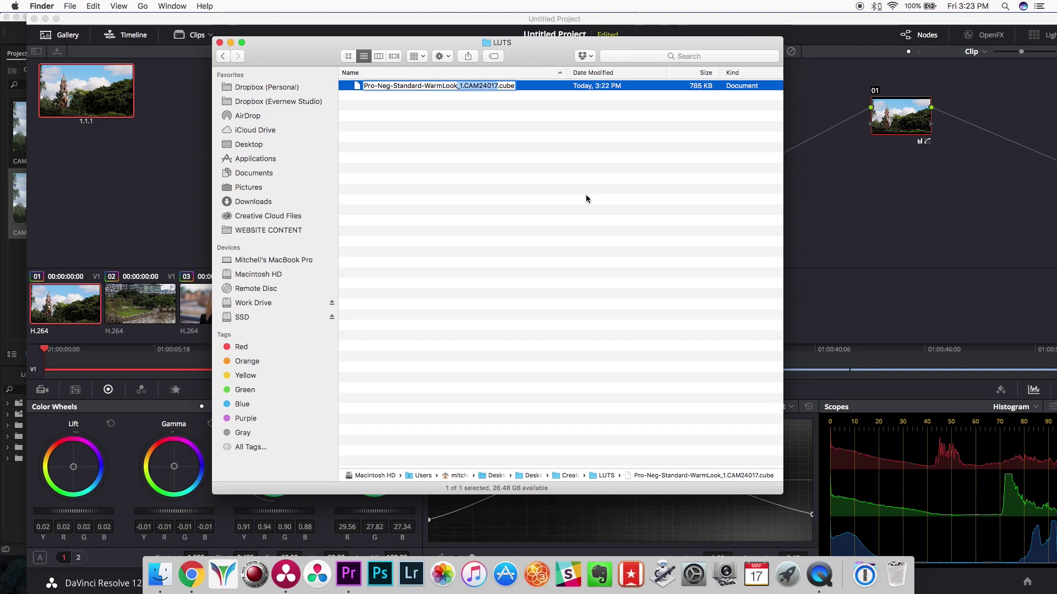
key("BackSpace")
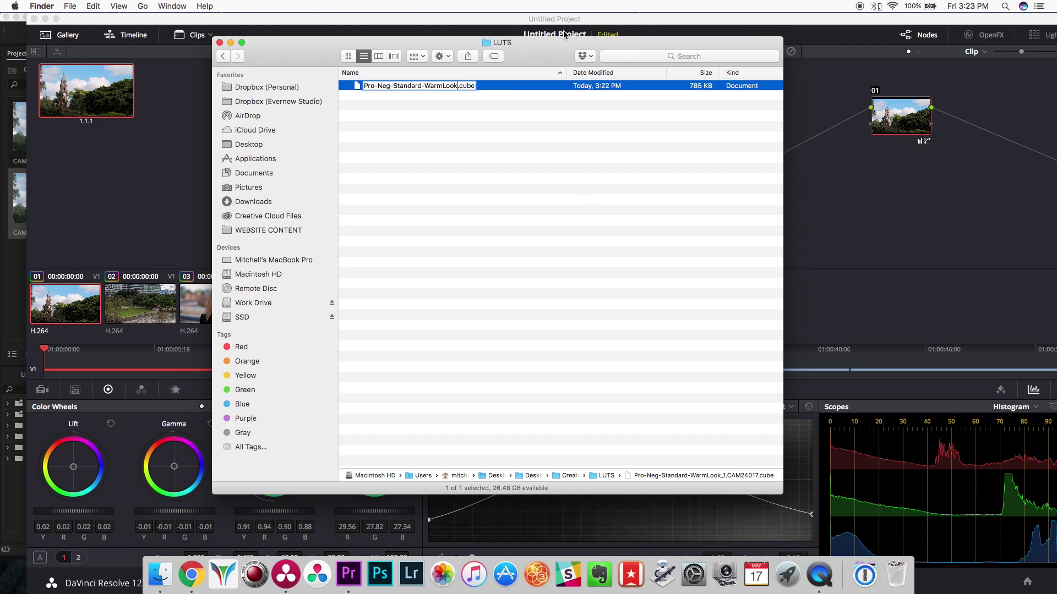
key("Return")
Close the Finder window, switch to Premiere Pro, and select the CAM24017.MOV tower clip with the playhead at 00:00:16:21.
key("super+w")
key("super+w")
left_click(10, 319)
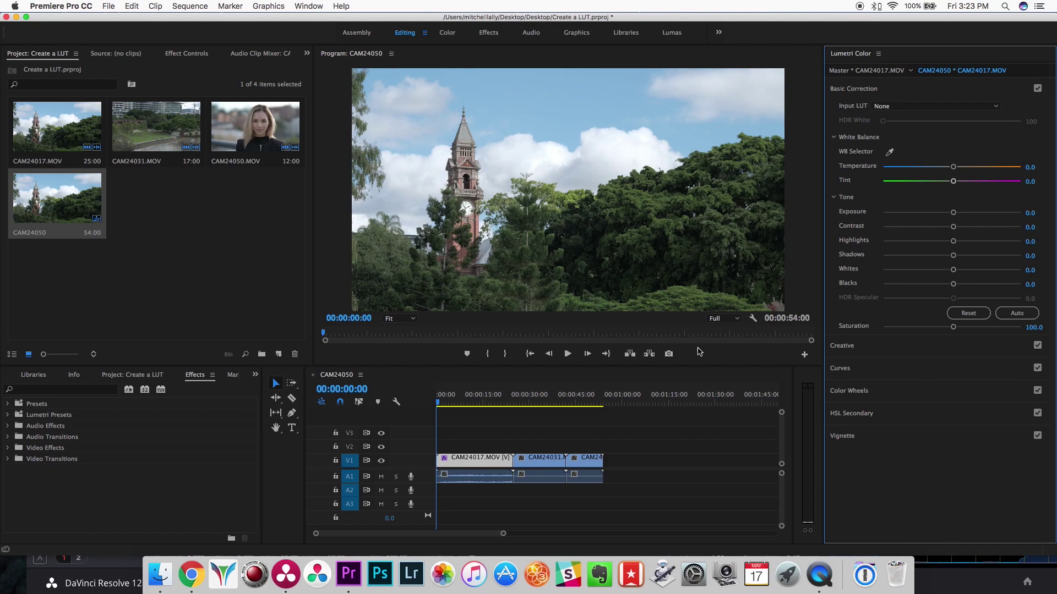
left_click(633, 448)
mouse_move(481, 403)
left_mouse_down()
mouse_move(602, 402)
mouse_move(475, 403)
mouse_move(589, 401)
mouse_move(488, 402)
left_mouse_up()
left_click(605, 440)
left_click(570, 436)
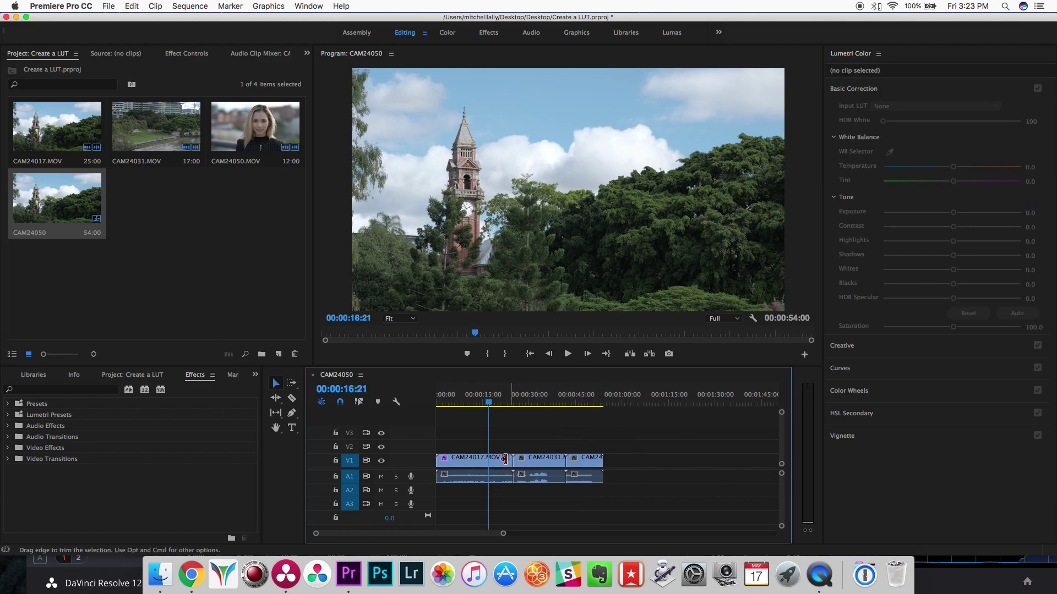
left_click(478, 460)
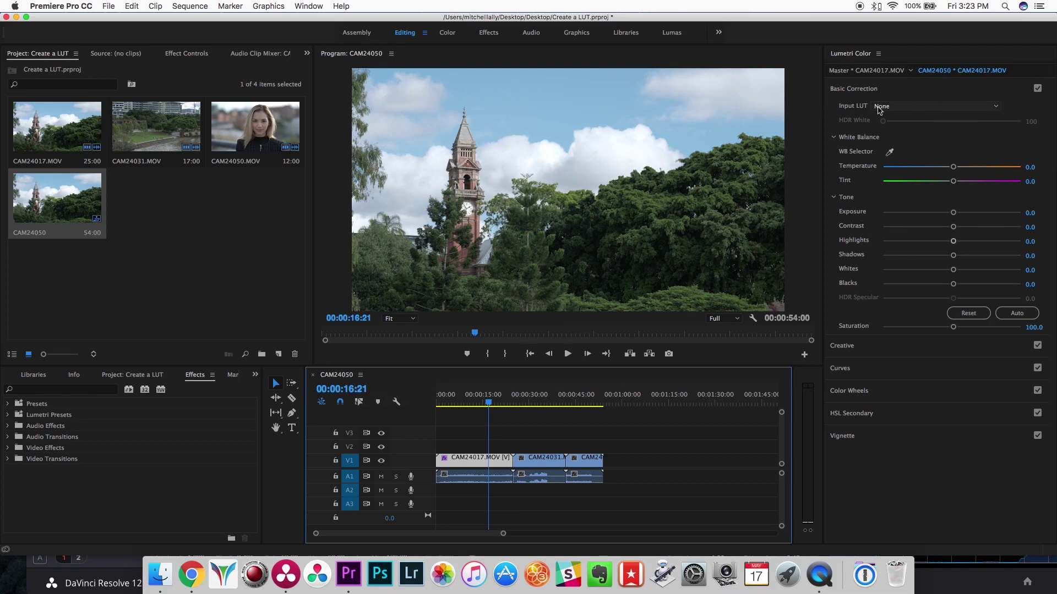
Examine where a LUT can be loaded in Lumetri Color: the Input LUT under Basic Correction and the Look under Creative.
left_click(946, 108)
left_click(920, 107)
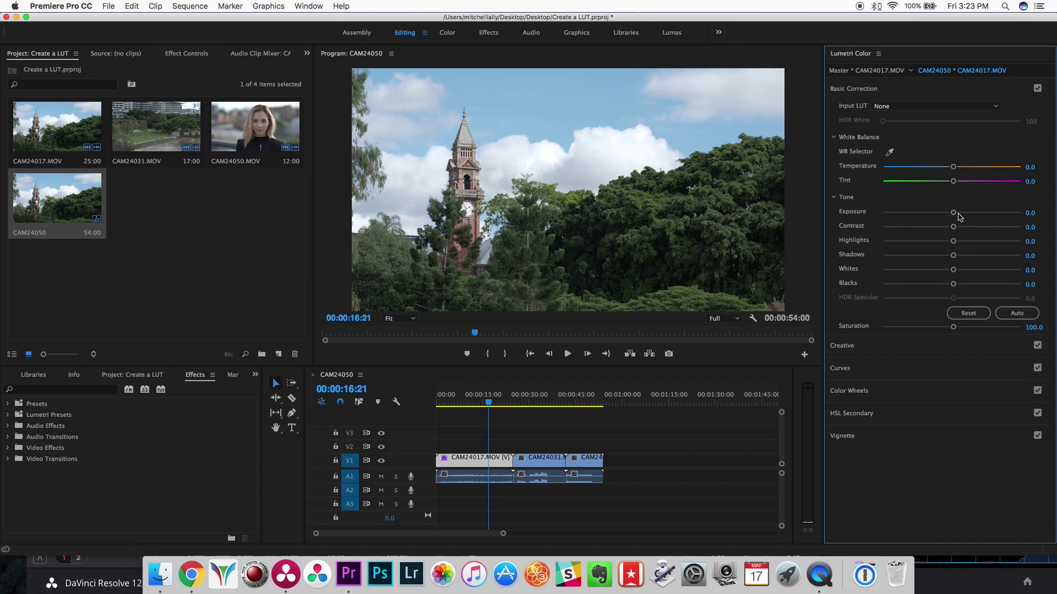
left_click(969, 92)
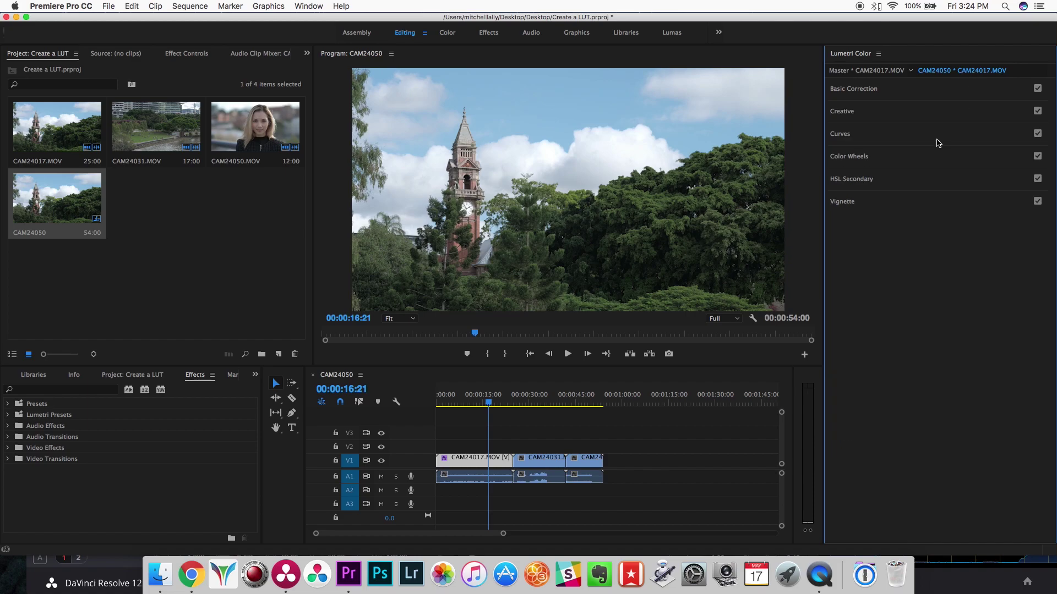
left_click(912, 113)
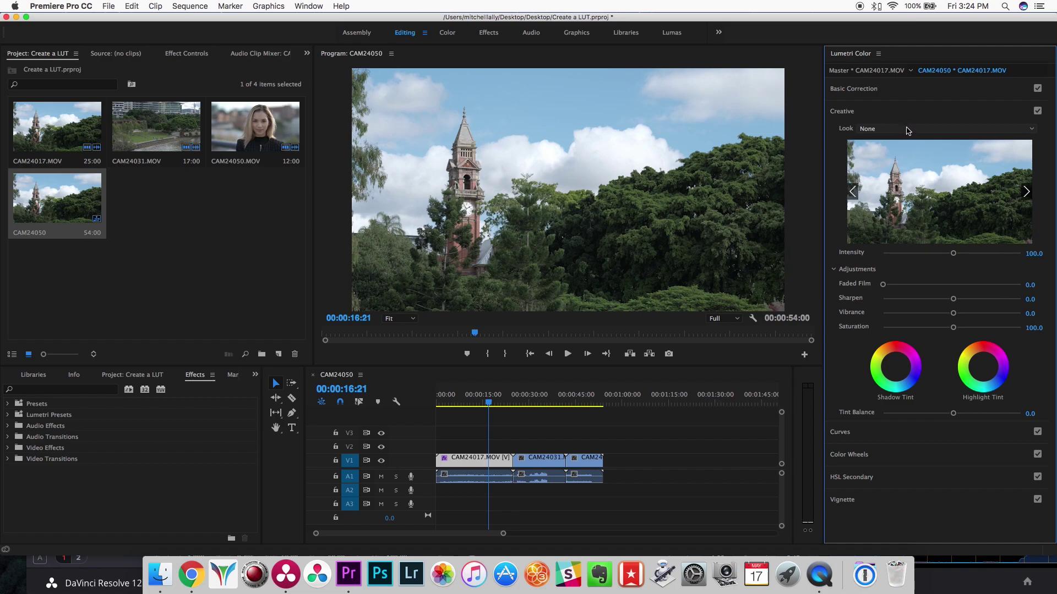
left_click(898, 91)
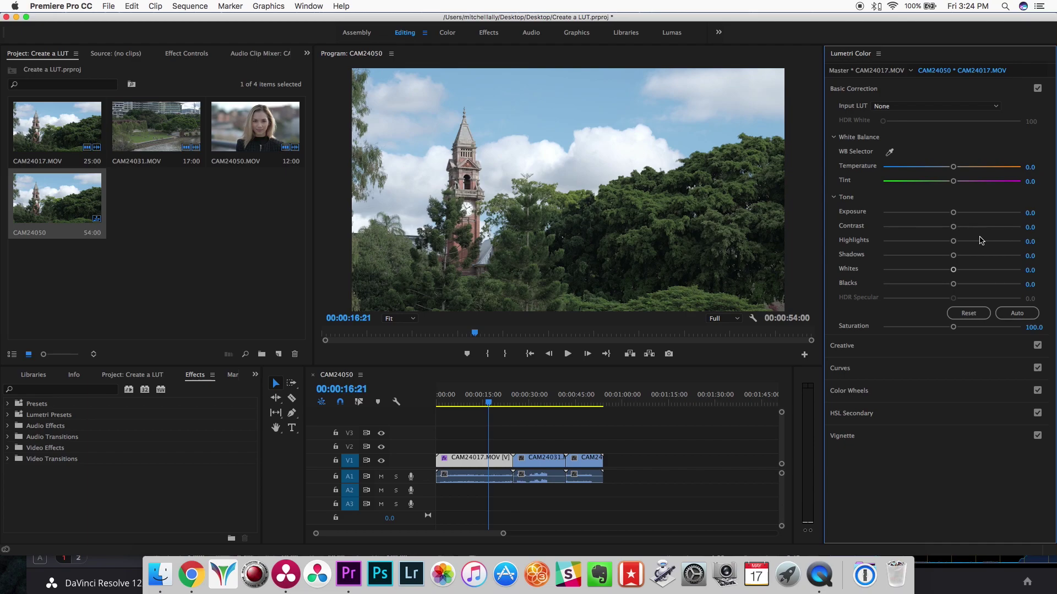
left_click(895, 90)
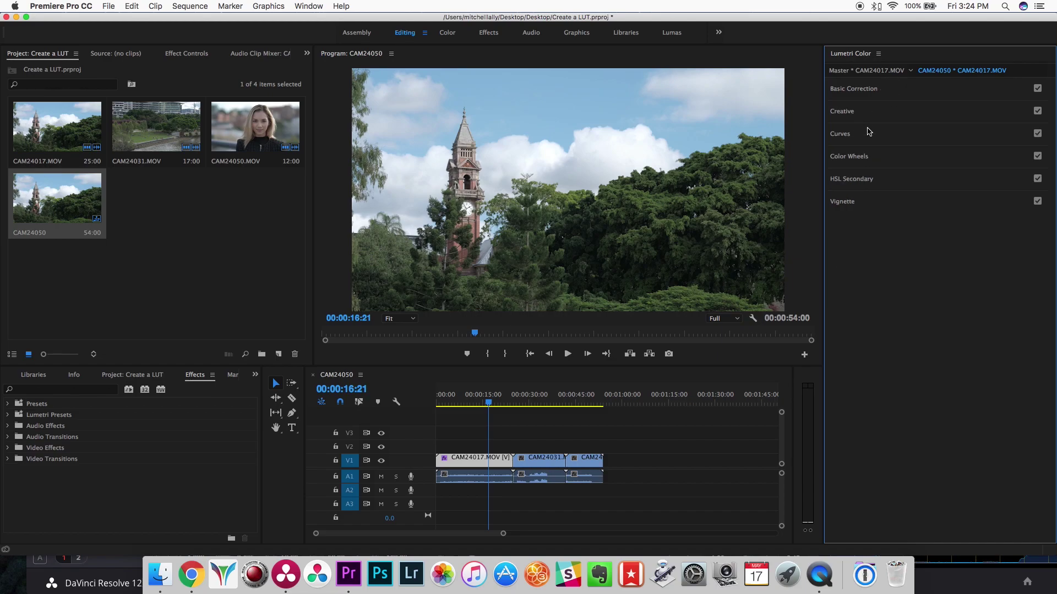
Load Pro-Neg-Standard-WarmLook as the tower clip's Creative look and reopen its Basic Correction settings.
left_click(896, 110)
left_click(896, 128)
left_click(715, 159)
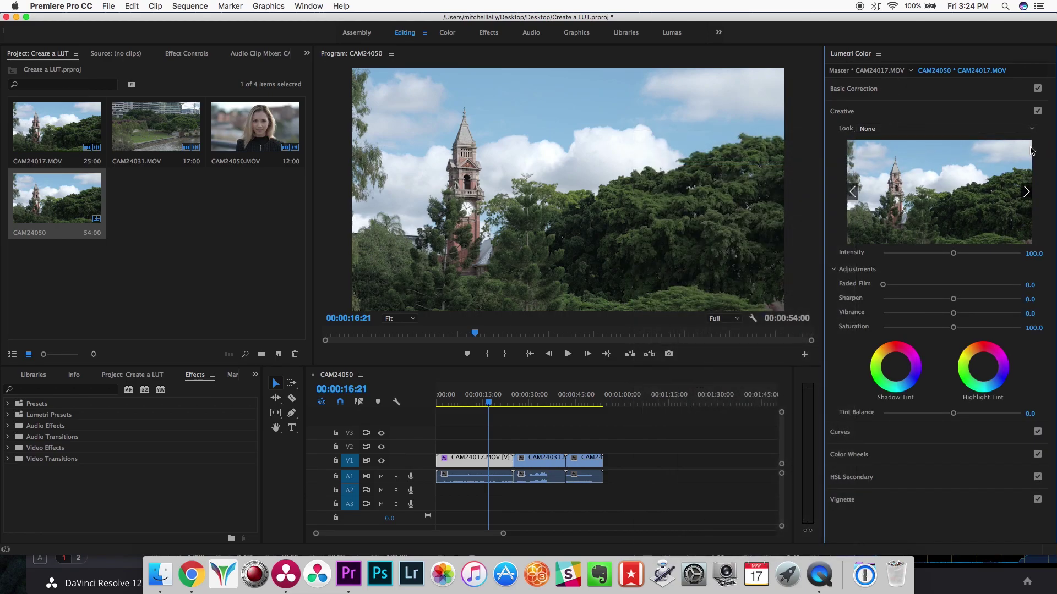
double_click(473, 124)
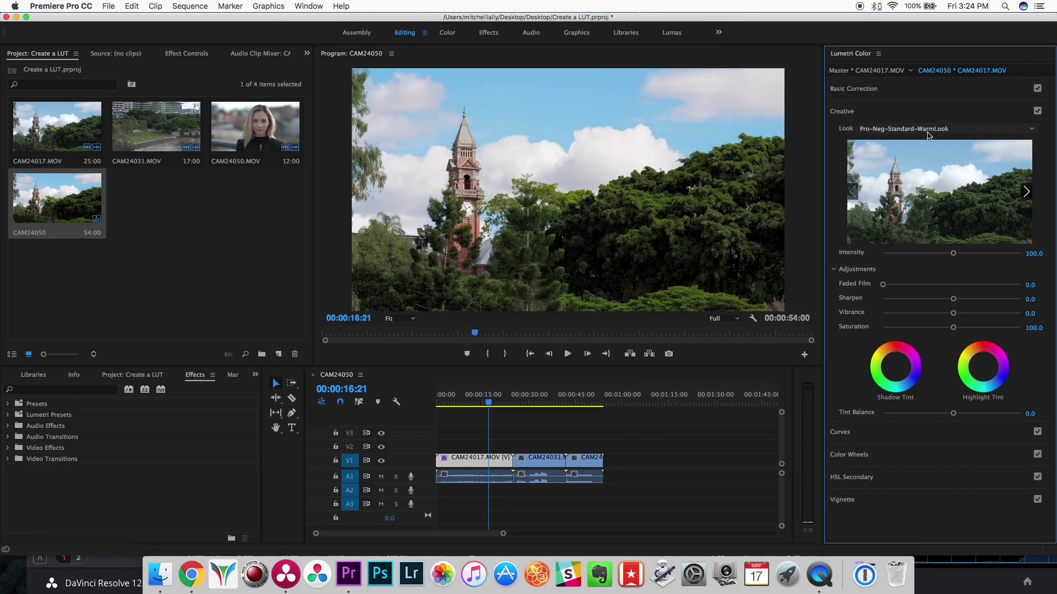
left_click(908, 88)
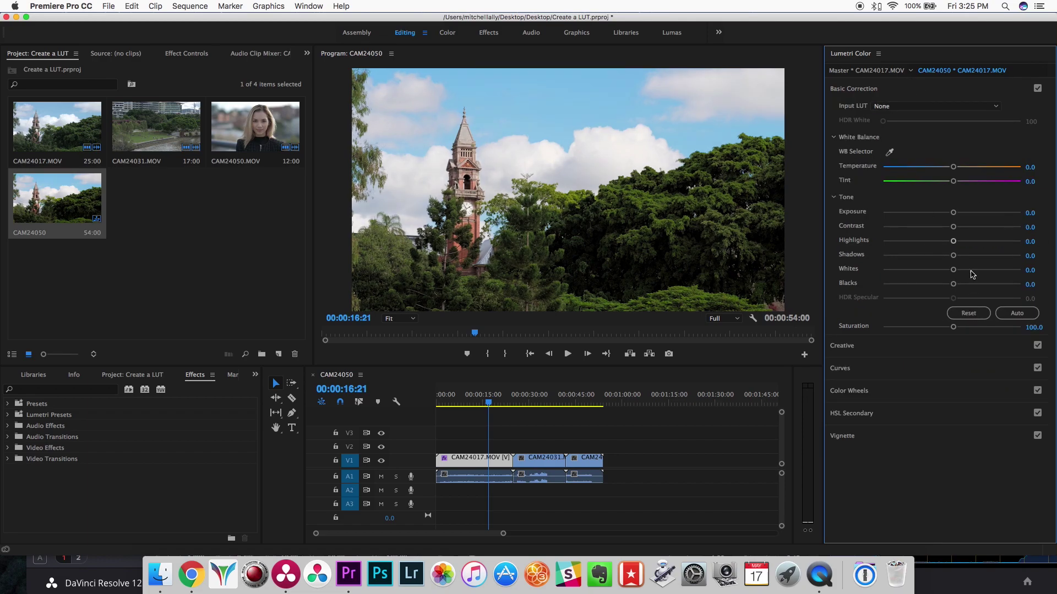
Try an exposure adjustment on the tower clip, reset the tone values, and collapse its Basic Correction settings.
left_click_drag(952, 214, 953, 256)
double_click(958, 214)
double_click(936, 240)
left_click(887, 90)
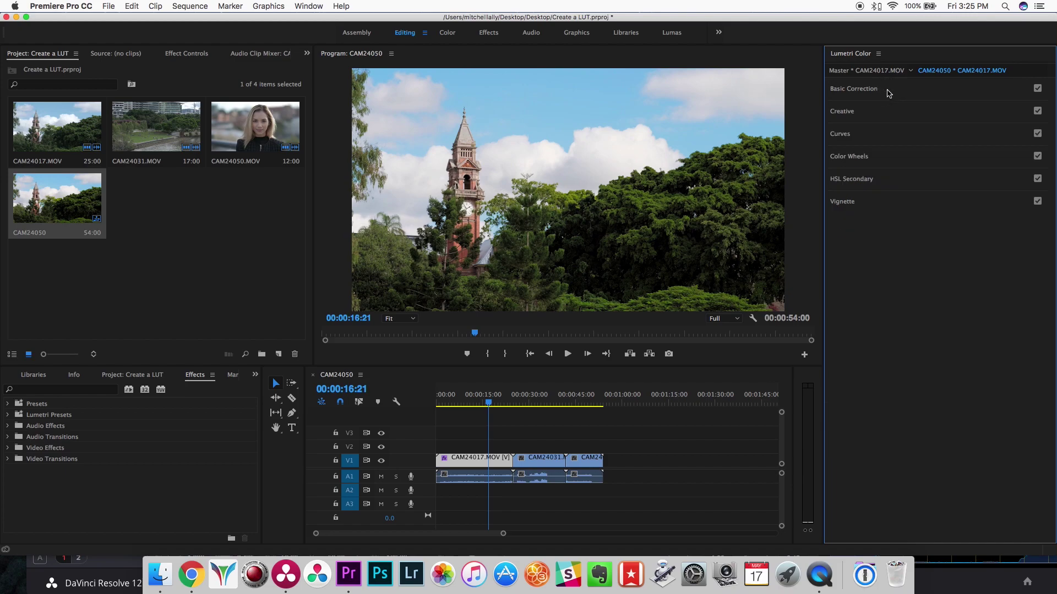
Copy the tower clip's Lumetri Color effect onto CAM24031.MOV and CAM24050.MOV, and try a slight exposure change on the portrait clip.
left_click(187, 54)
left_click(63, 251)
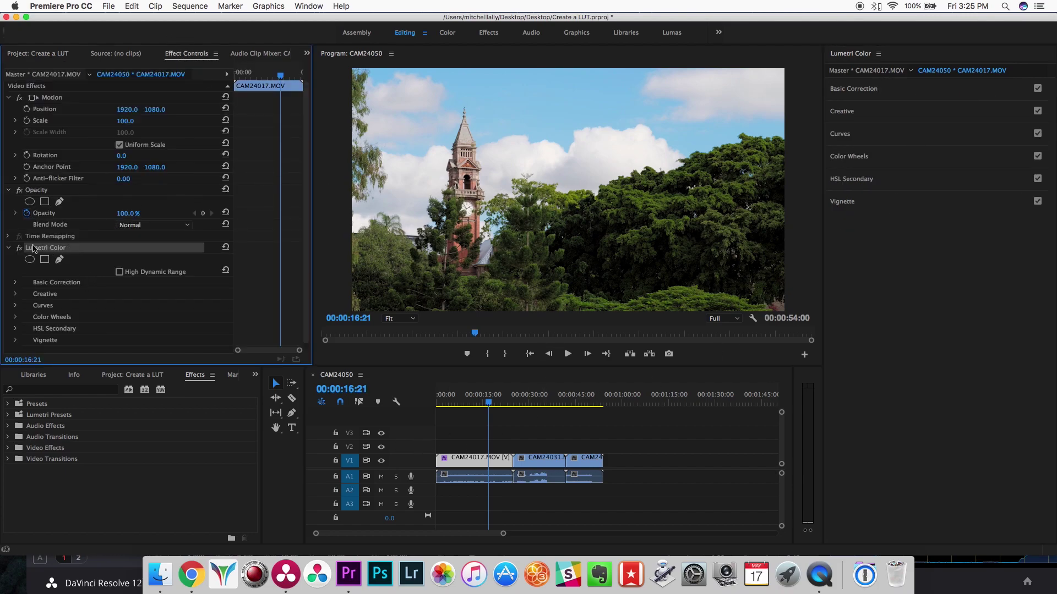
left_click(523, 402)
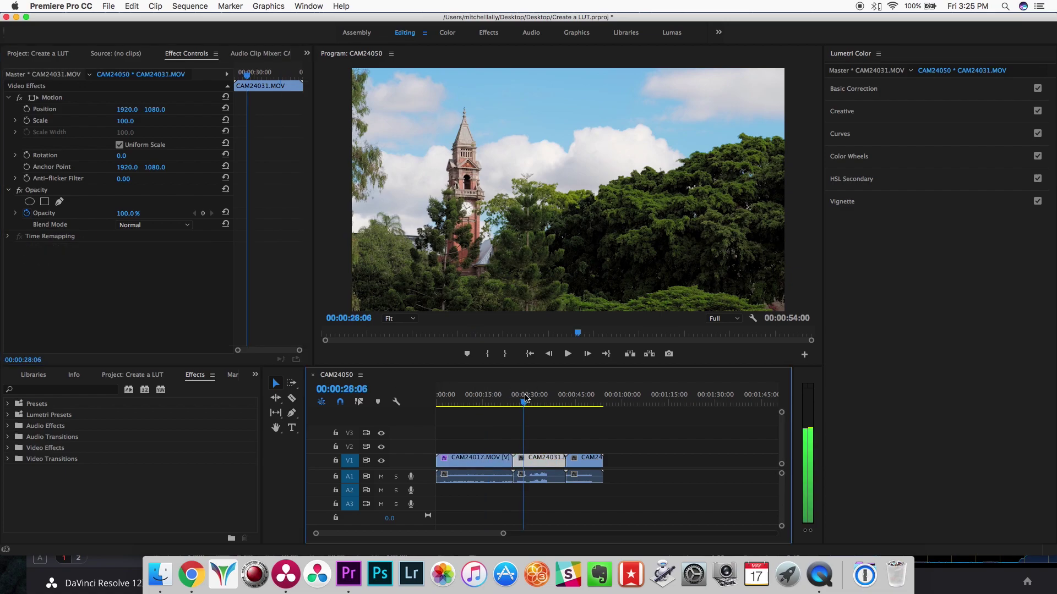
key("Down")
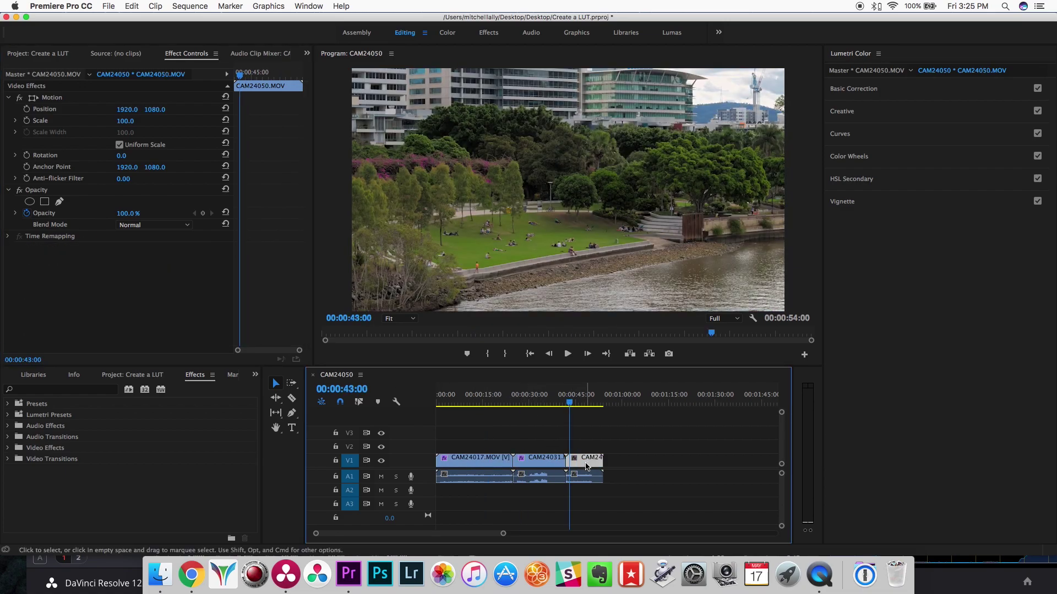
key("super+v")
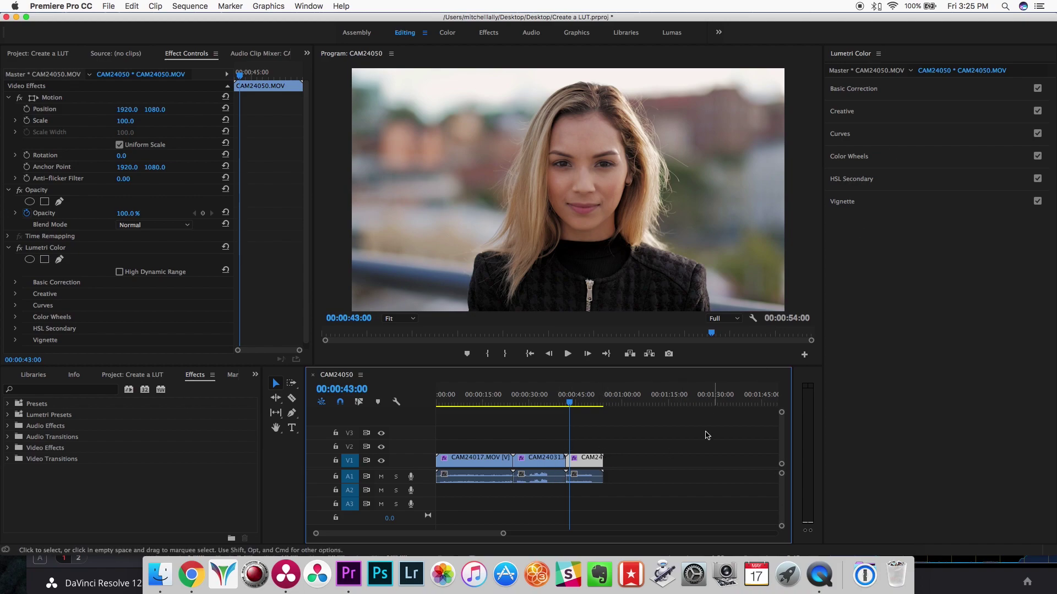
left_click(925, 92)
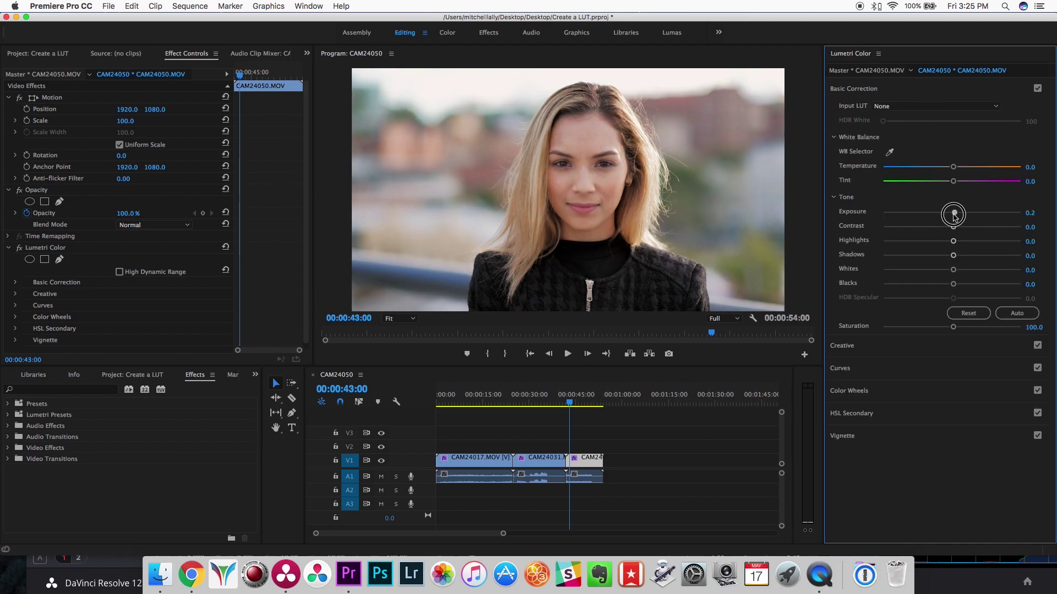
mouse_move(954, 214)
left_mouse_down()
mouse_move(954, 241)
mouse_move(955, 214)
left_mouse_up()
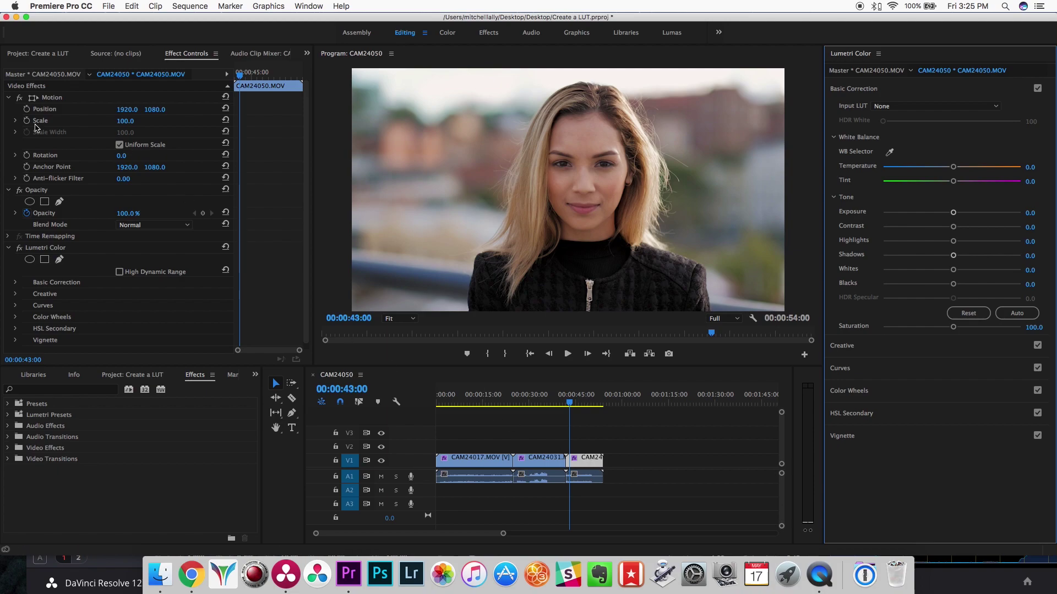
Delete the Lumetri Color effect from CAM24050.MOV and CAM24017.MOV, and make sure CAM24031.MOV has none either.
left_click(49, 247)
key("Delete")
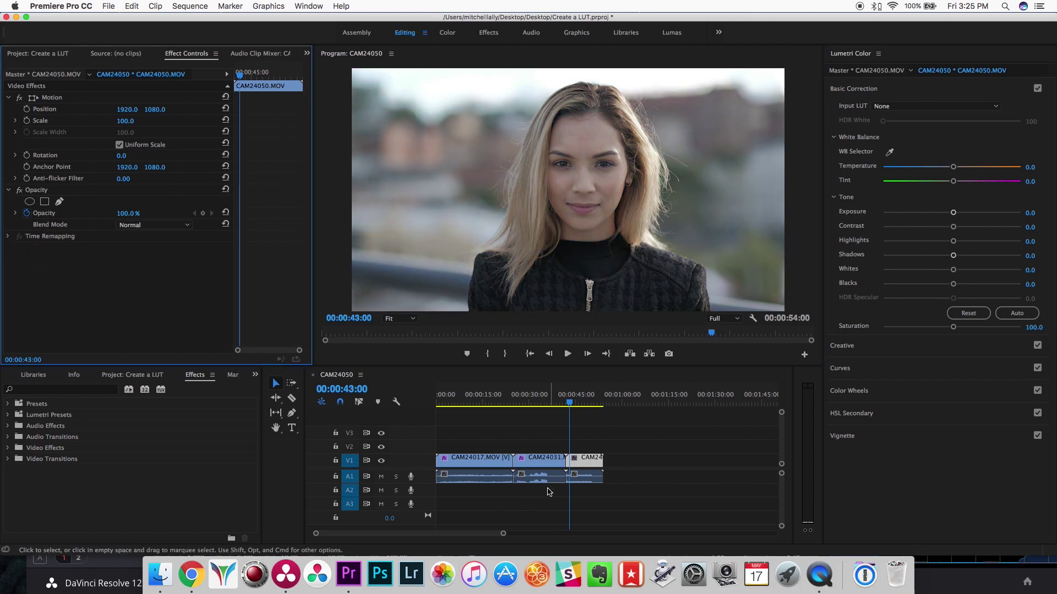
left_click(542, 460)
left_click(476, 459)
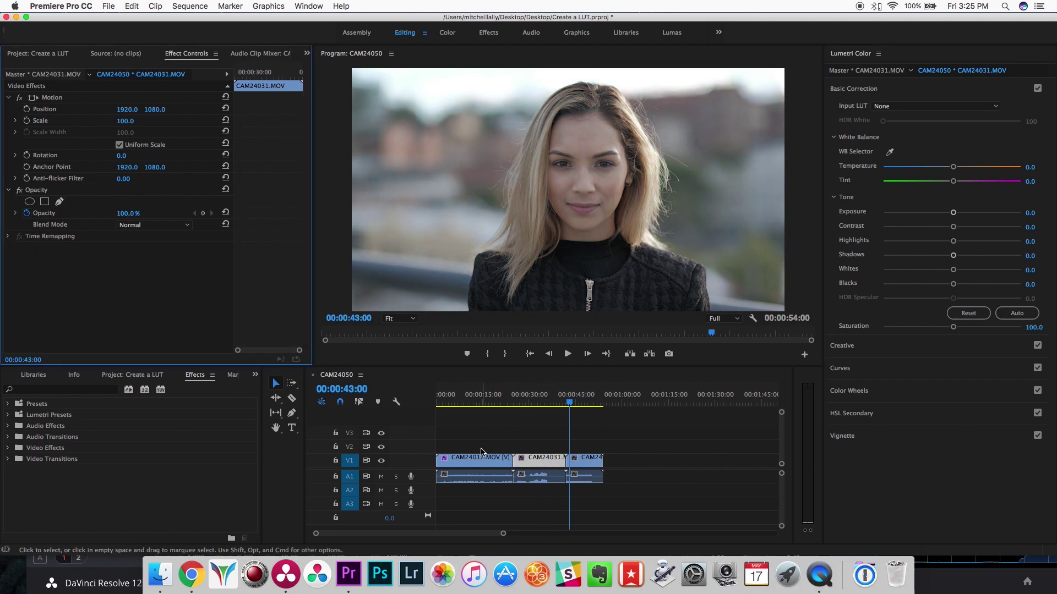
left_click(46, 248)
key("Delete")
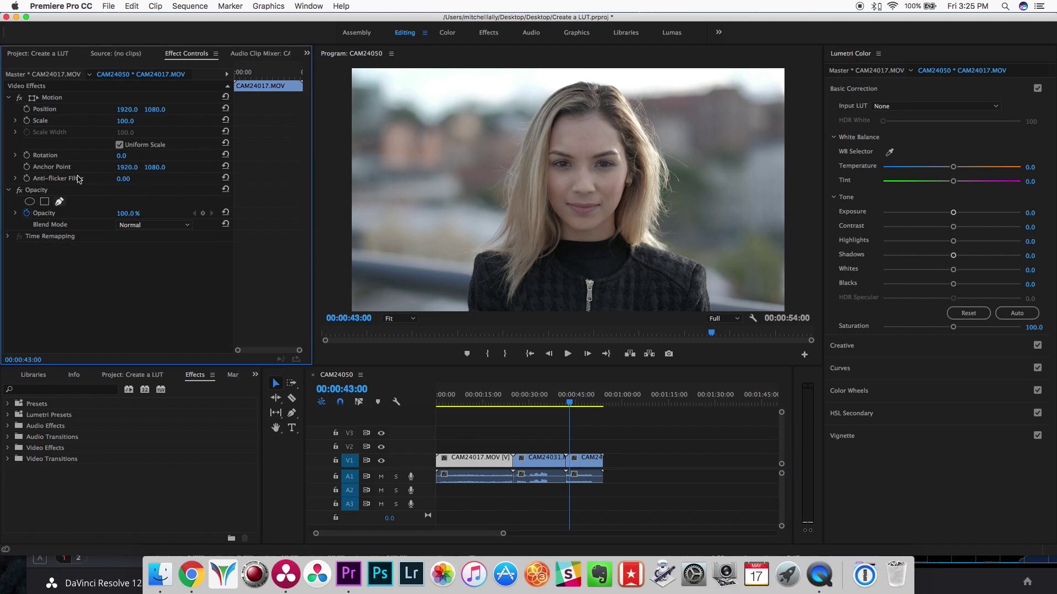
Create a new adjustment layer at 3840 x 2160, 24.00 fps, with square pixels in the project.
left_click(44, 55)
left_click(222, 258)
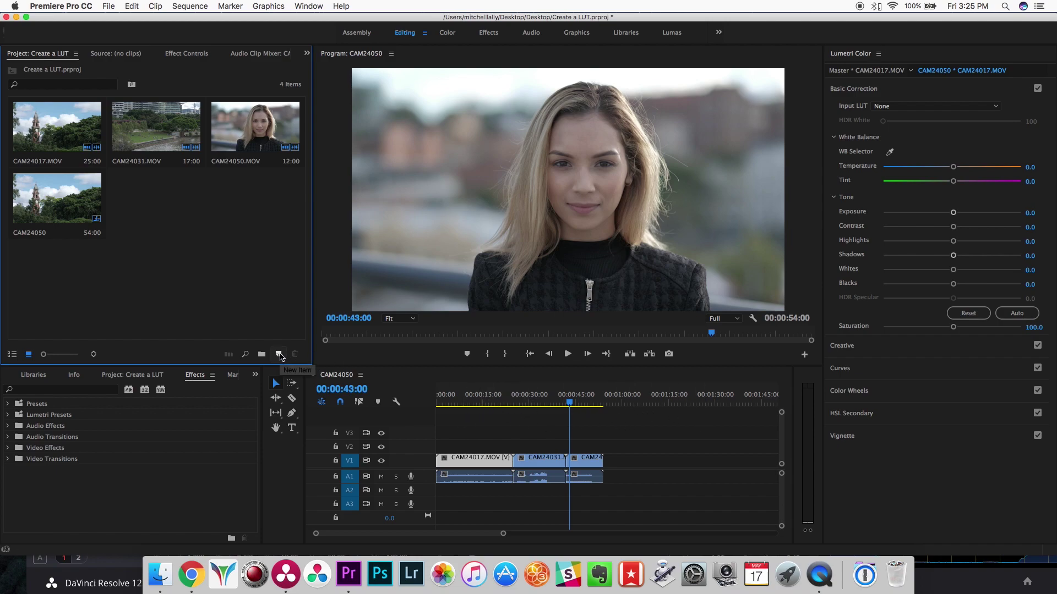
left_click(280, 355)
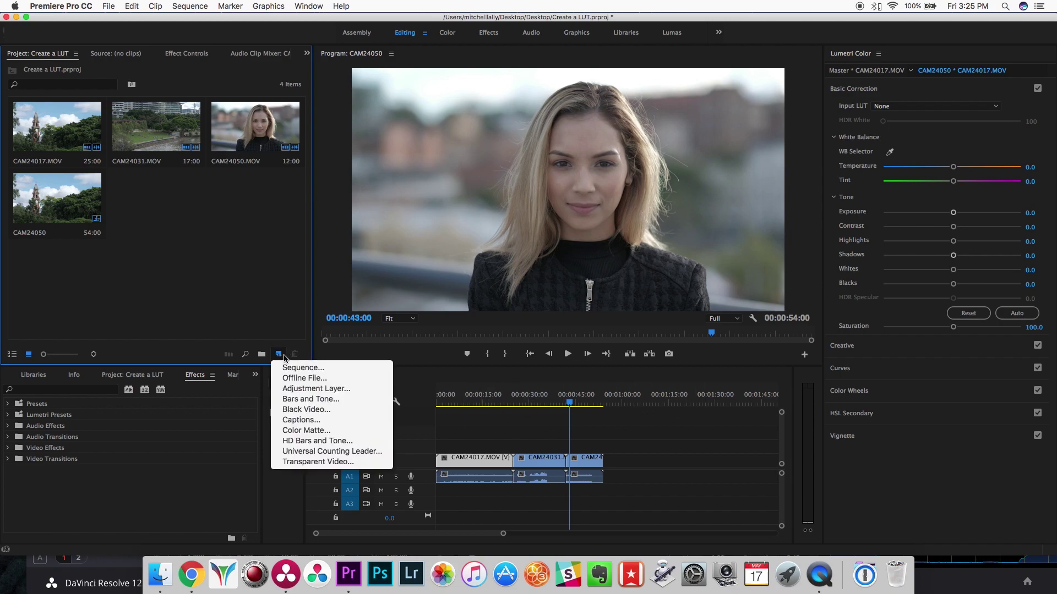
left_click(300, 391)
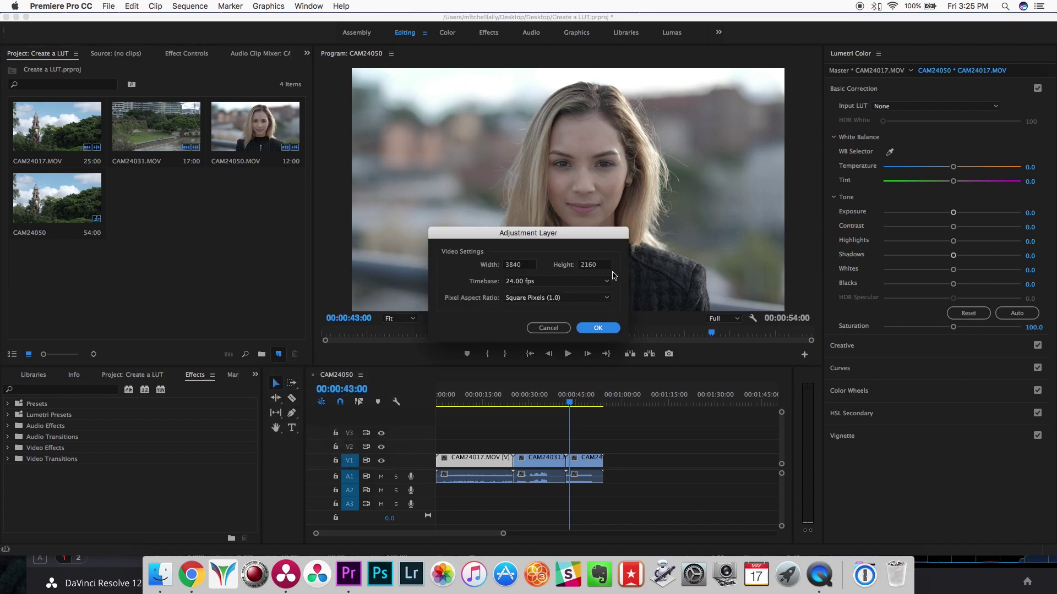
left_click(598, 329)
Place the adjustment layer on V2 across all three clips and set the playhead to 00:00:25:22.
left_click_drag(157, 205, 445, 446)
left_click_drag(451, 445, 603, 446)
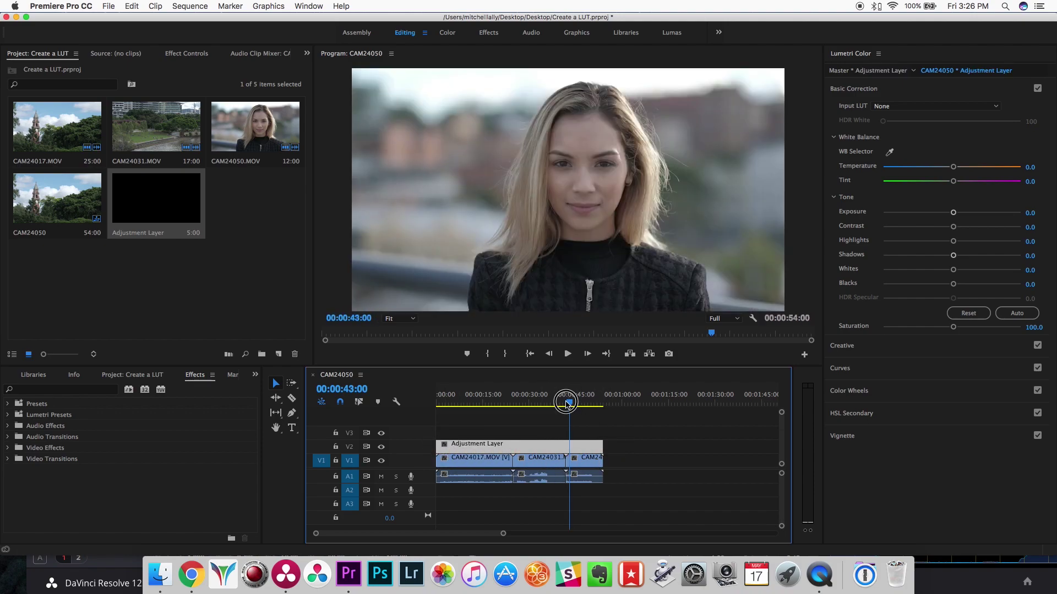
left_click_drag(566, 402, 516, 402)
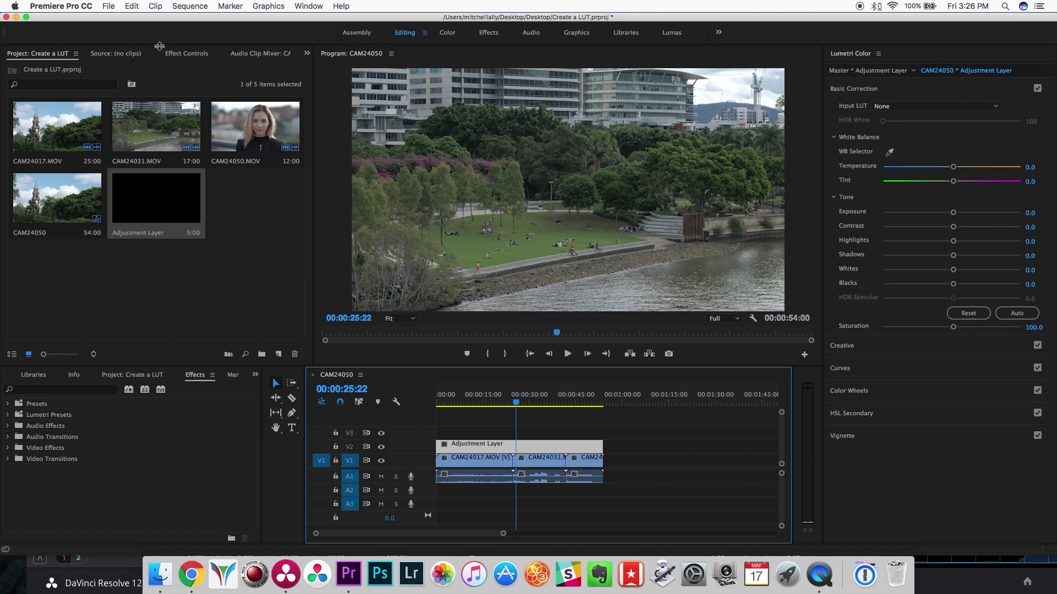
Load Pro-Neg-Standard-WarmLook.cube as the adjustment layer's Input LUT in Basic Correction, keeping its exposure at 0.0.
left_click(190, 53)
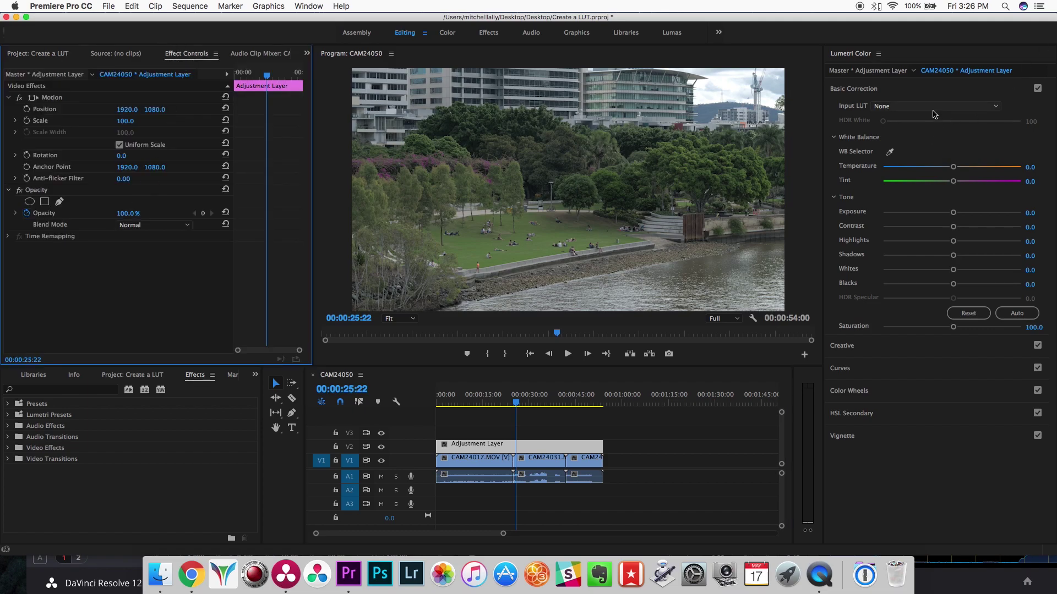
left_click_drag(953, 212, 953, 213)
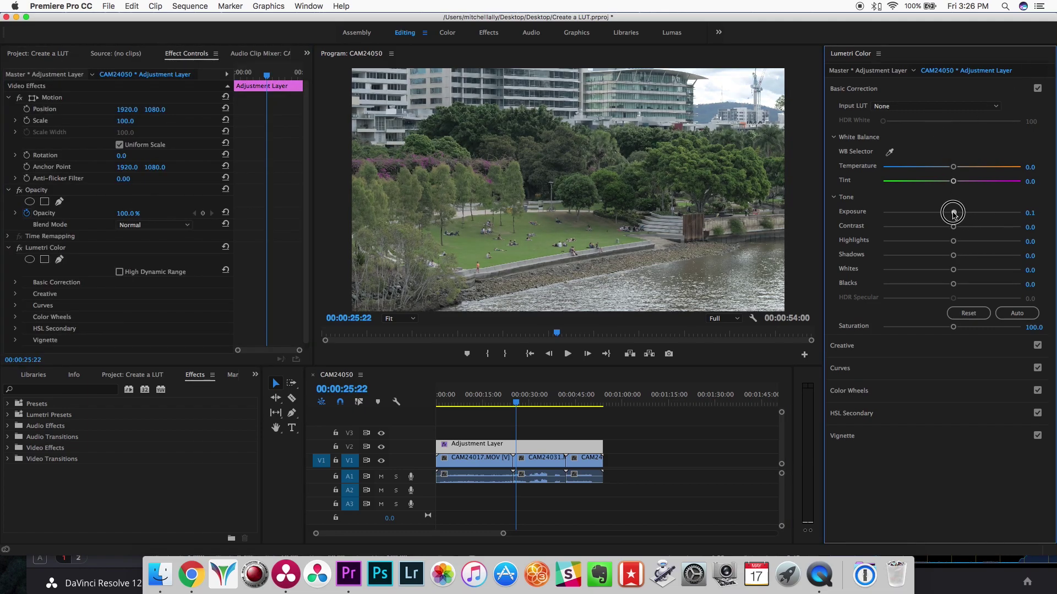
double_click(954, 213)
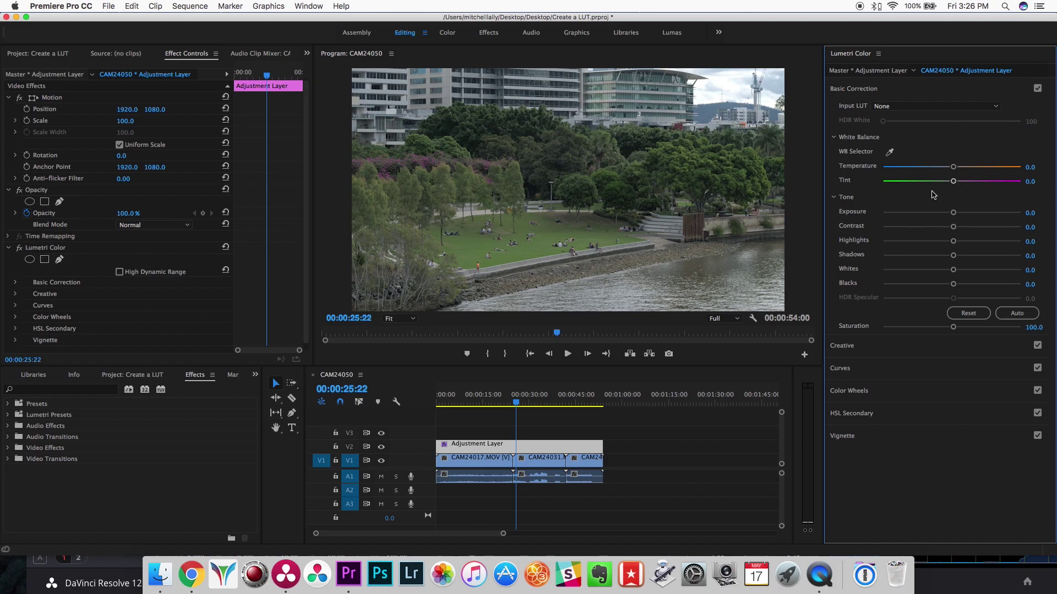
left_click(926, 108)
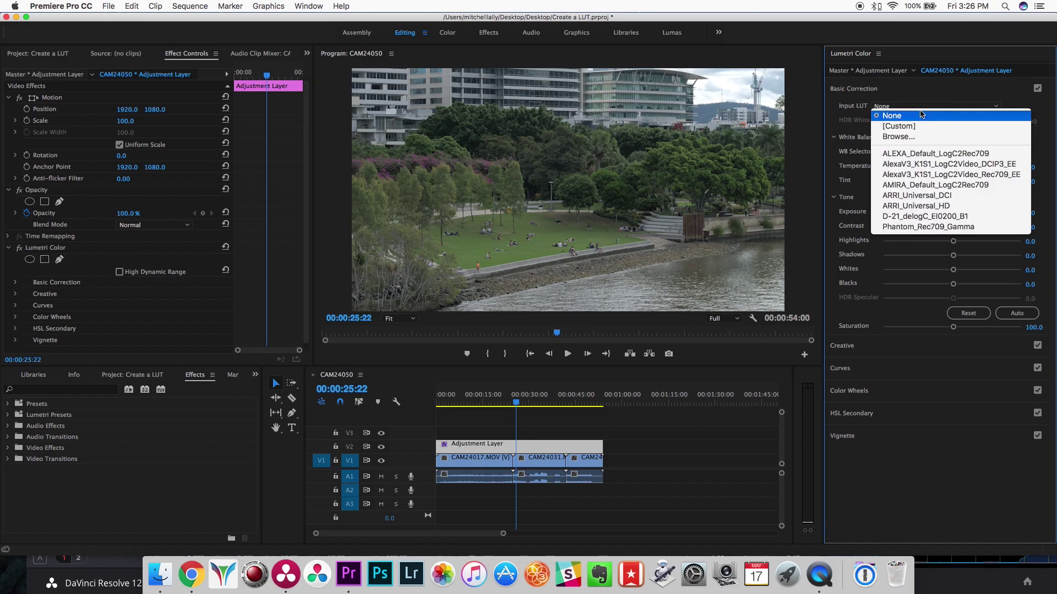
left_click(924, 137)
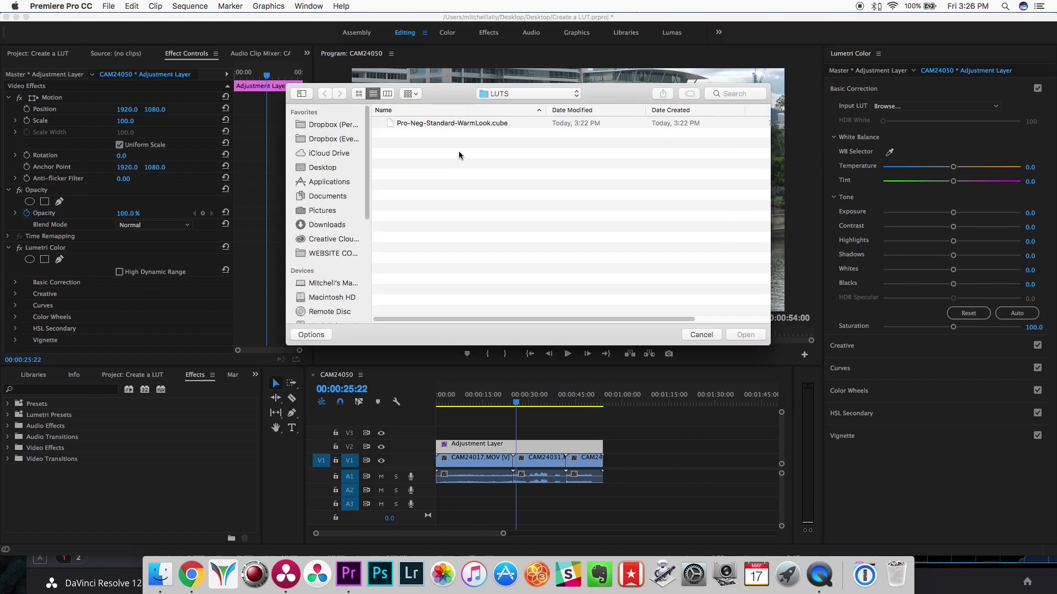
double_click(462, 127)
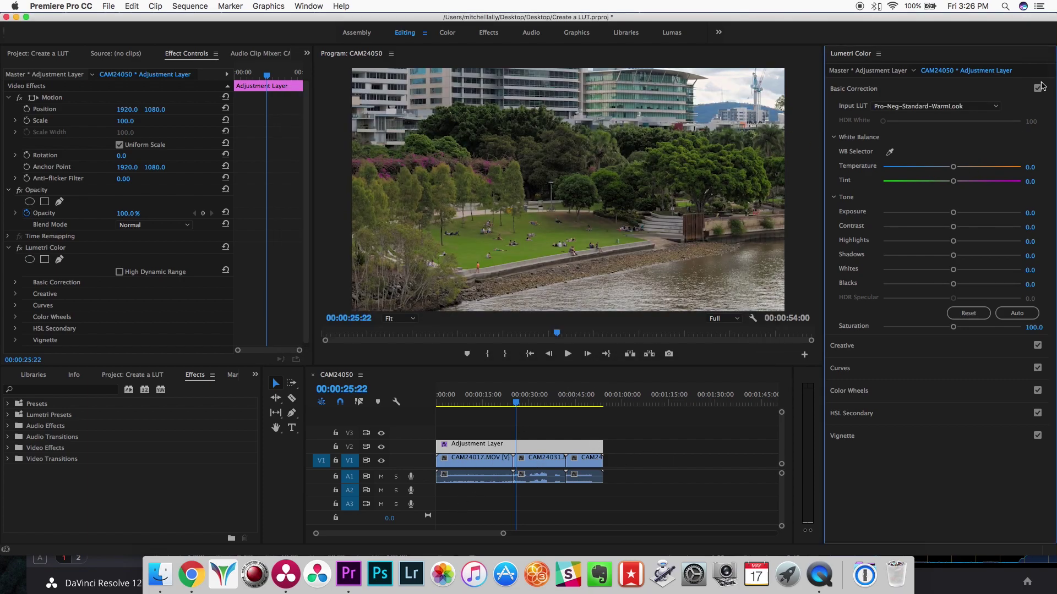
Try an exposure adjustment on the CAM24031.MOV park clip beneath the adjustment layer, reset it to 0.0, and collapse Basic Correction.
left_click(484, 459)
left_click(531, 461)
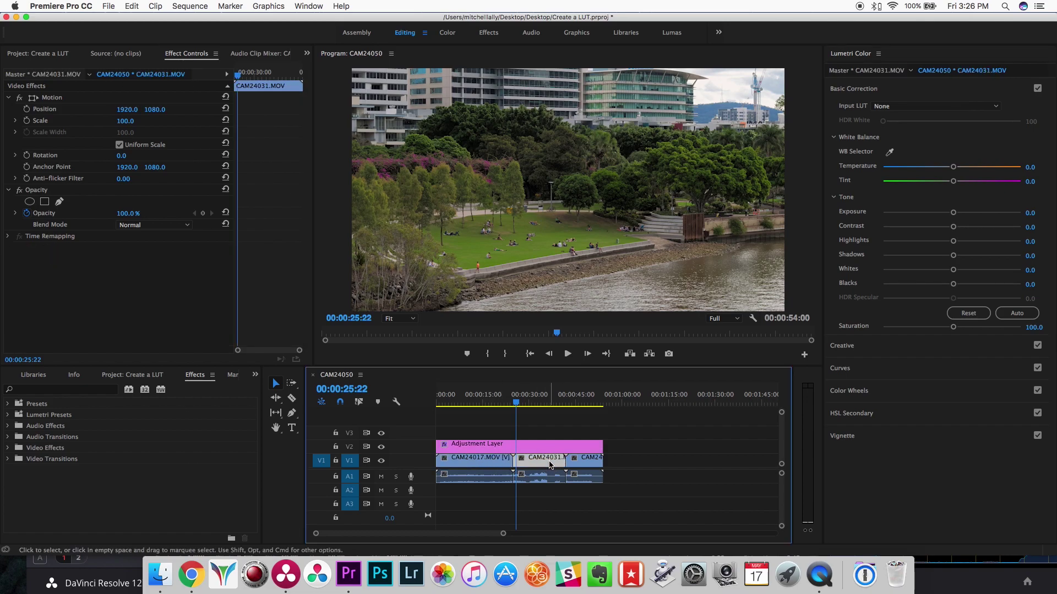
mouse_move(956, 215)
left_mouse_down()
mouse_move(946, 210)
mouse_move(957, 215)
left_mouse_up()
double_click(956, 214)
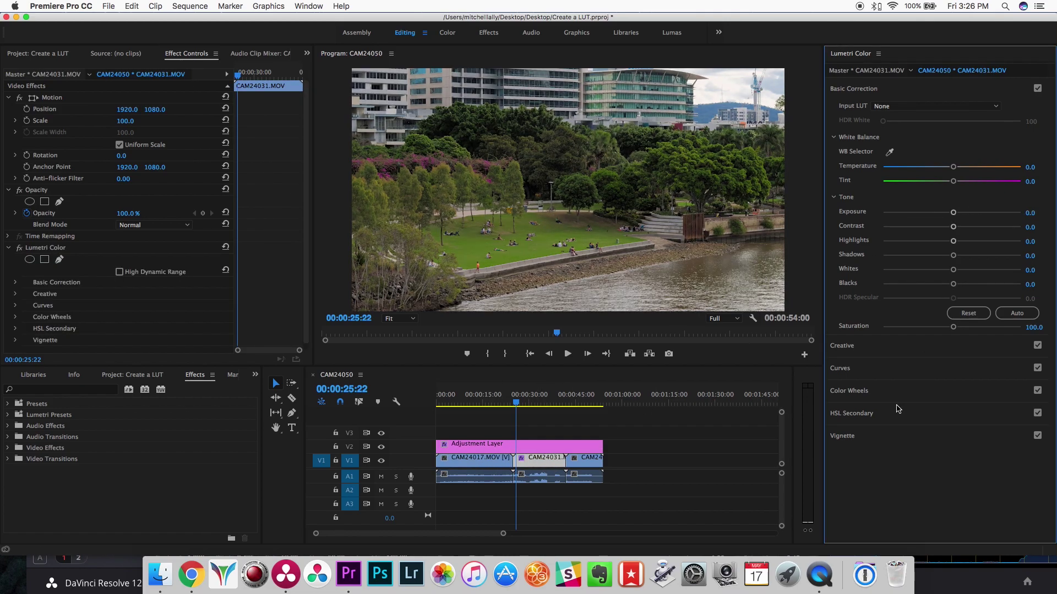
left_click(918, 89)
Scrub from the tower clip to 00:00:31:06 and move the adjustment layer up to track V3.
left_click(506, 401)
left_click_drag(506, 400, 532, 403)
left_click(493, 443)
key("alt+Up")
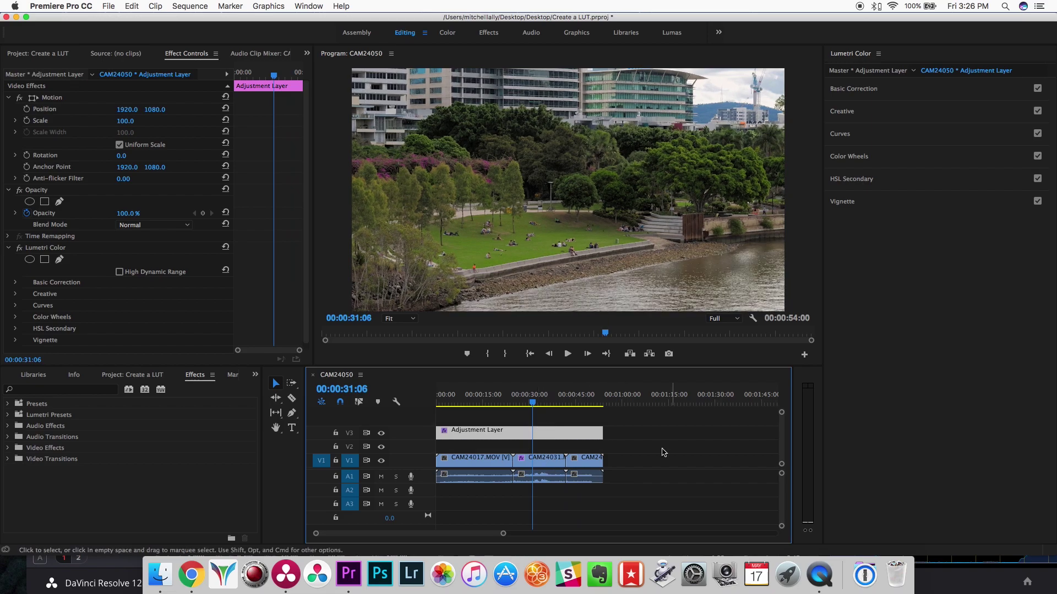
left_click(663, 452)
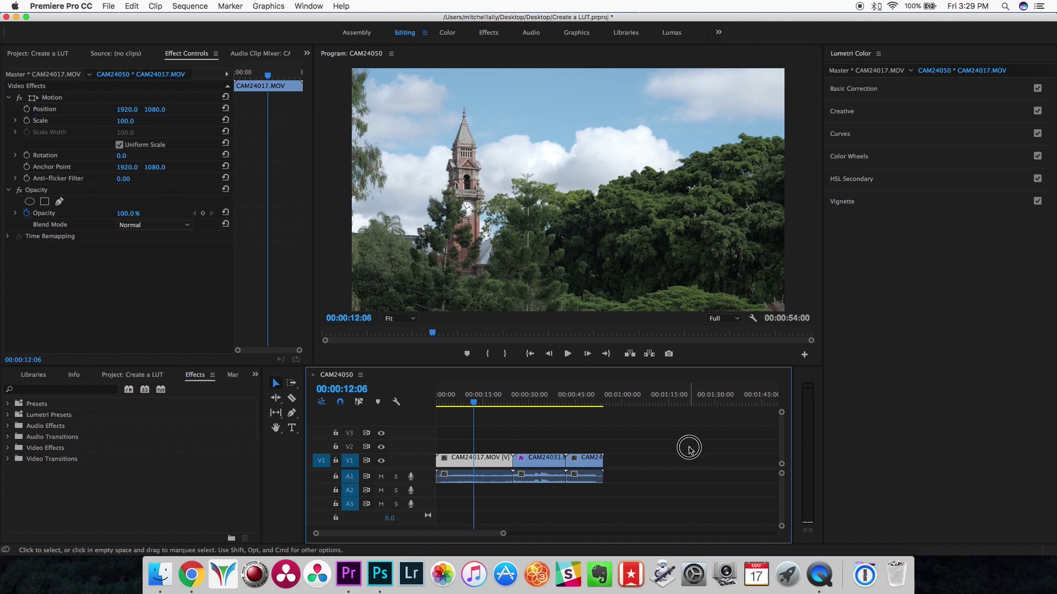
Select the CAM24017.MOV tower clip, examine the Program monitor's Button Editor for the Export Frame button, and close it without changes.
left_click(689, 452)
left_click(494, 464)
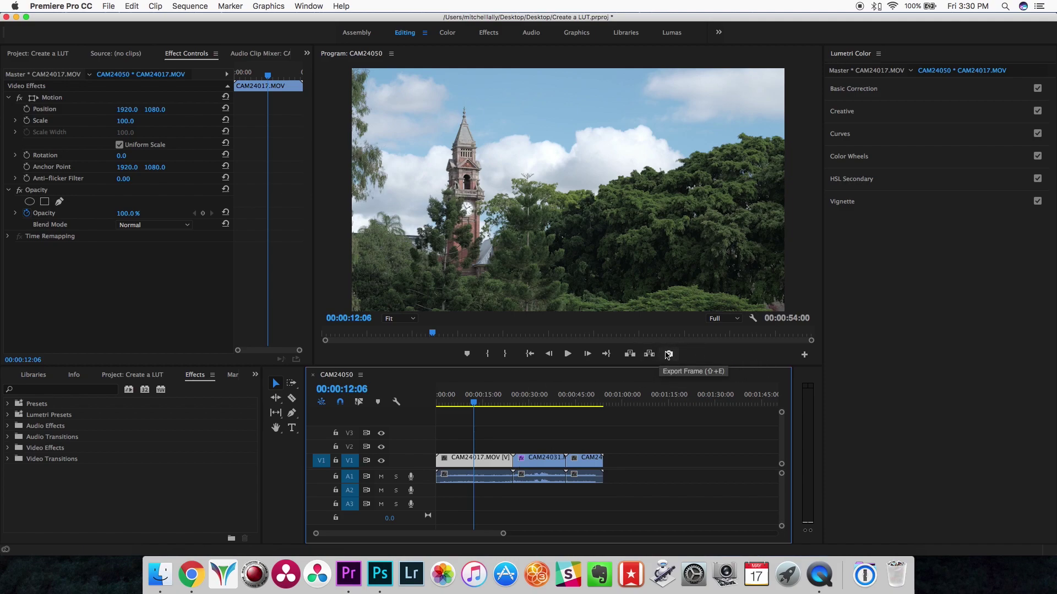
left_click(804, 356)
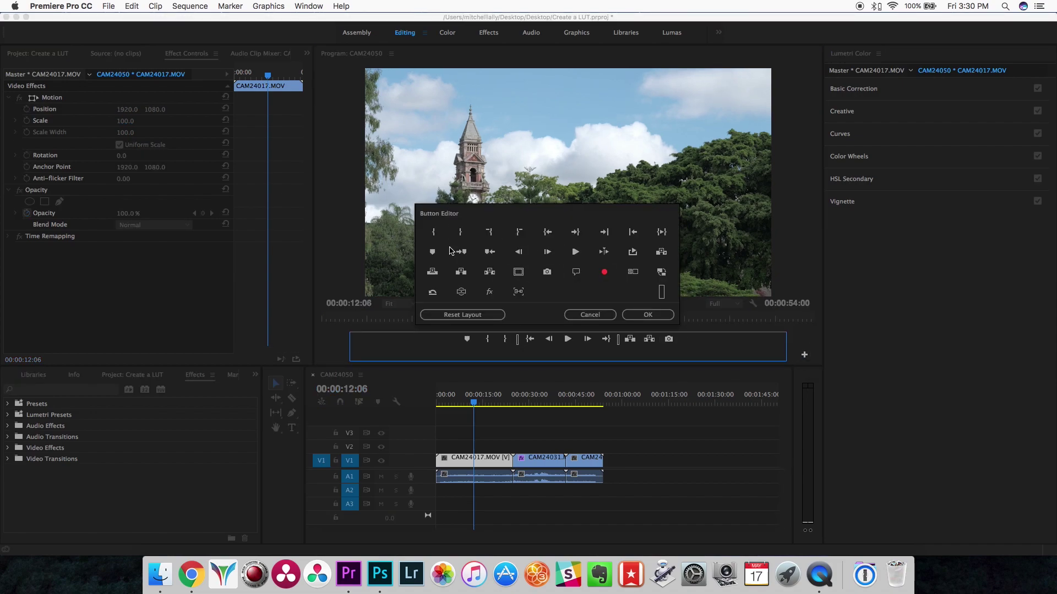
left_click_drag(489, 272, 511, 269)
left_click(590, 314)
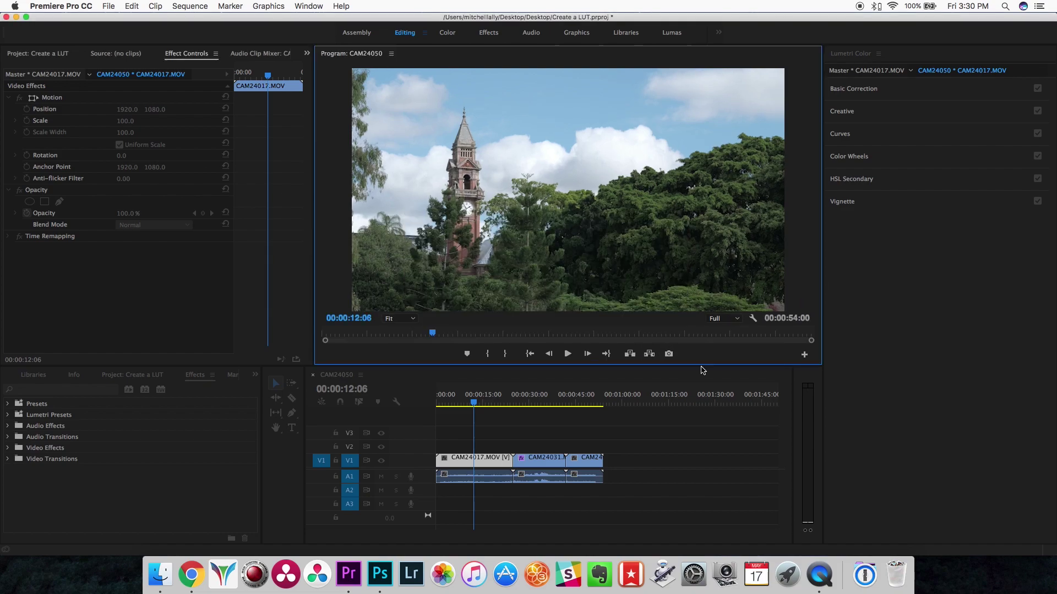
Export the tower frame at 00:00:12:06 to the Desktop as a PNG named CAM24050.00_00_12_06.Still001.
left_click(668, 356)
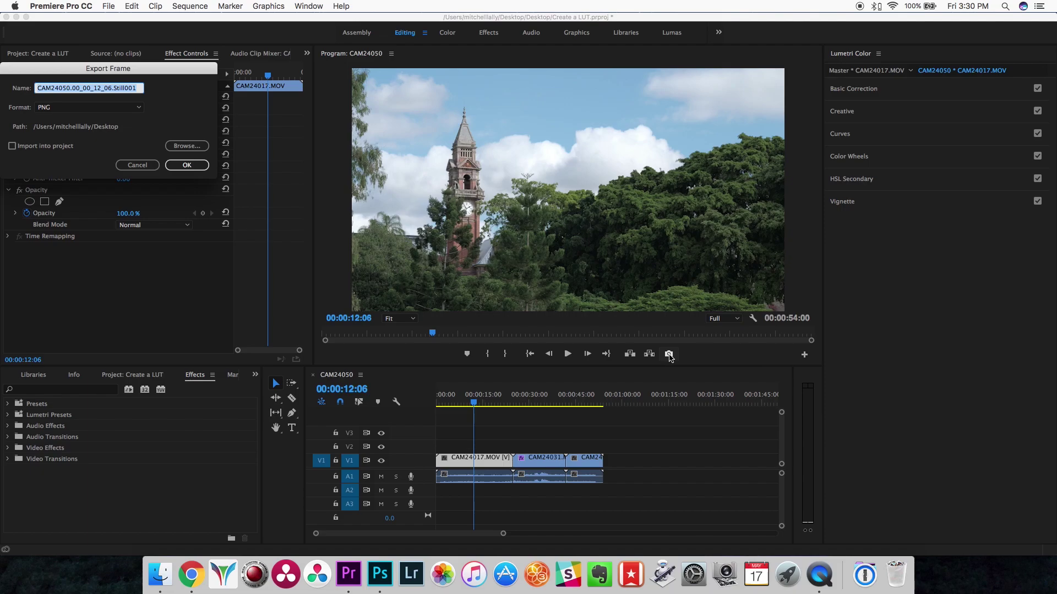
left_click_drag(155, 67, 556, 140)
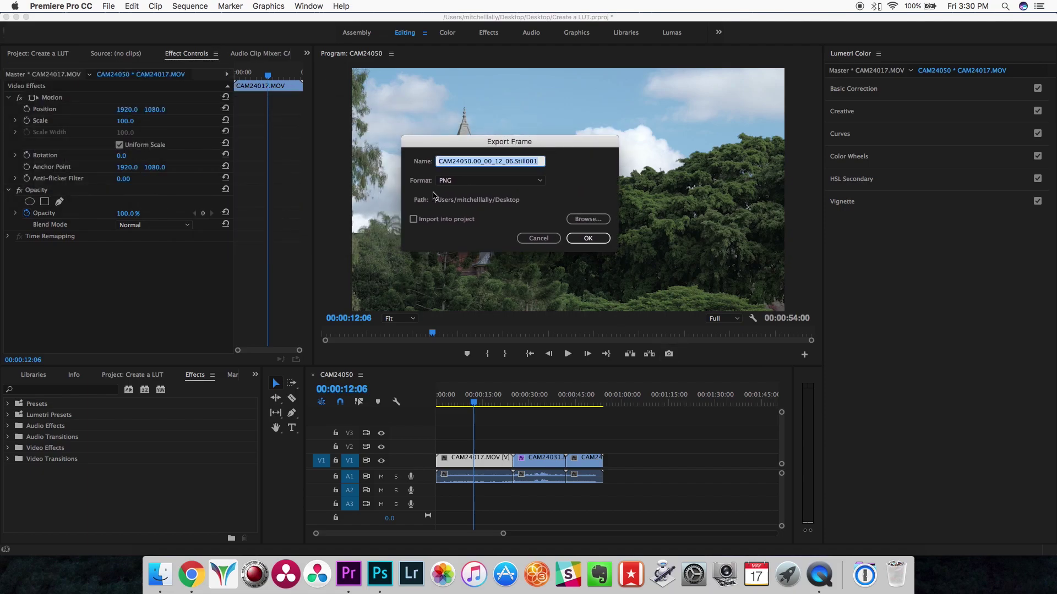
left_click(597, 241)
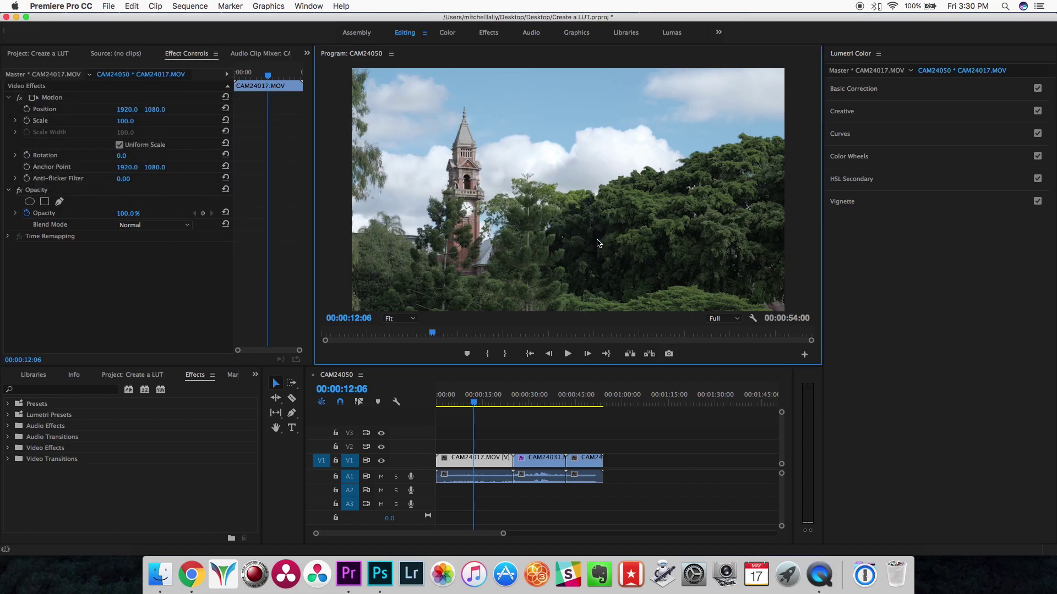
Switch to Photoshop and open CAM24050.00_00_12_06.Still001.png from the Desktop folder as a new document.
left_click(380, 574)
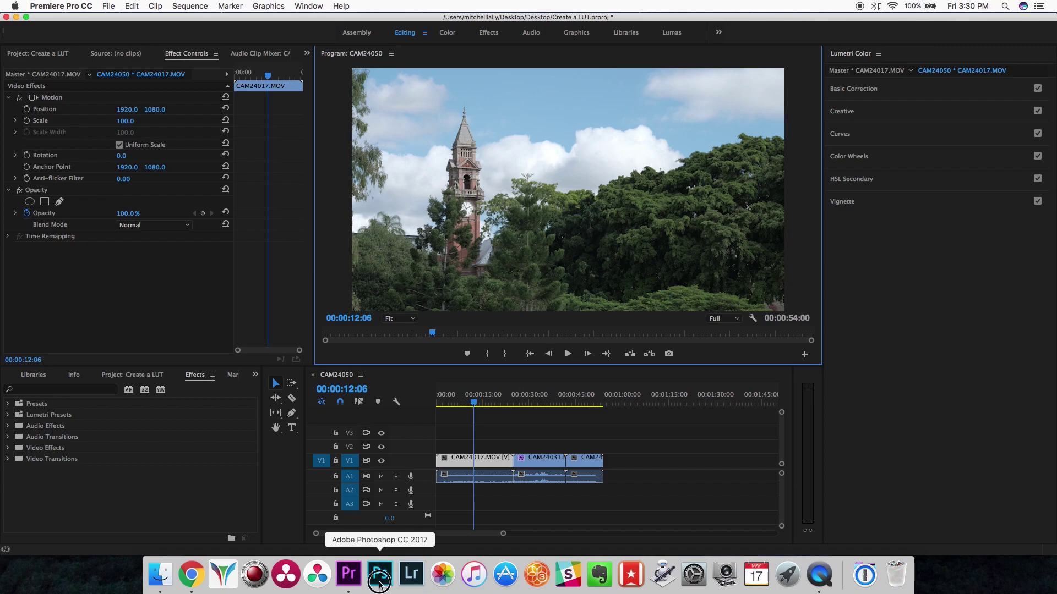
right_click(160, 574)
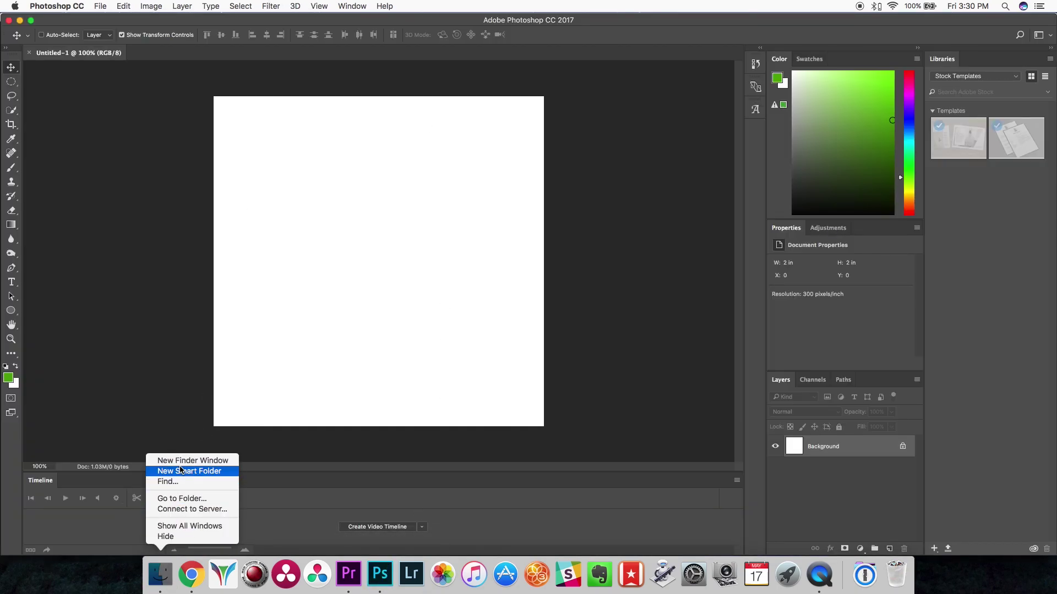
left_click(187, 460)
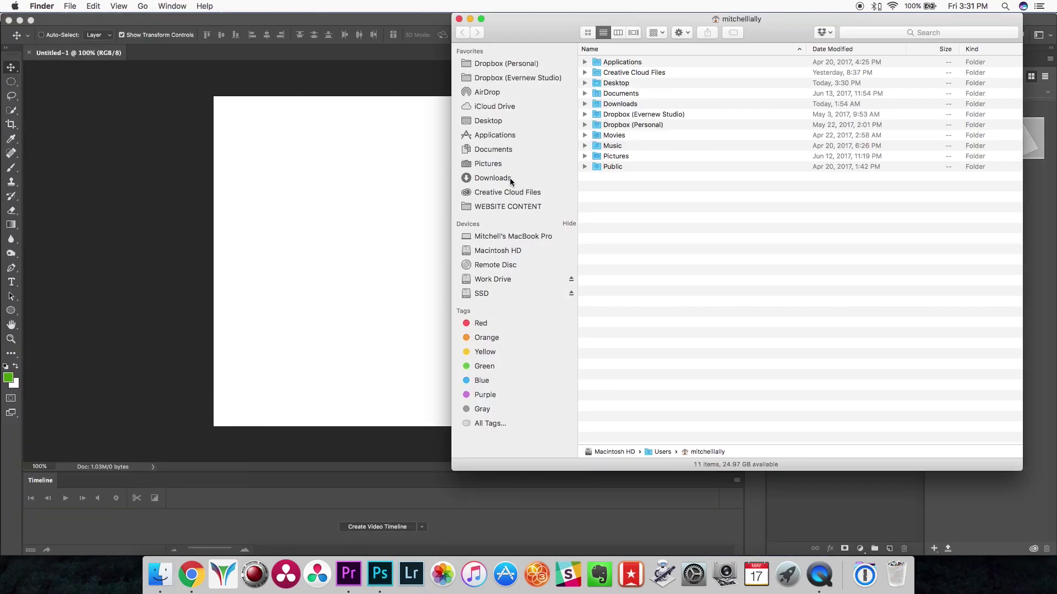
left_click(487, 121)
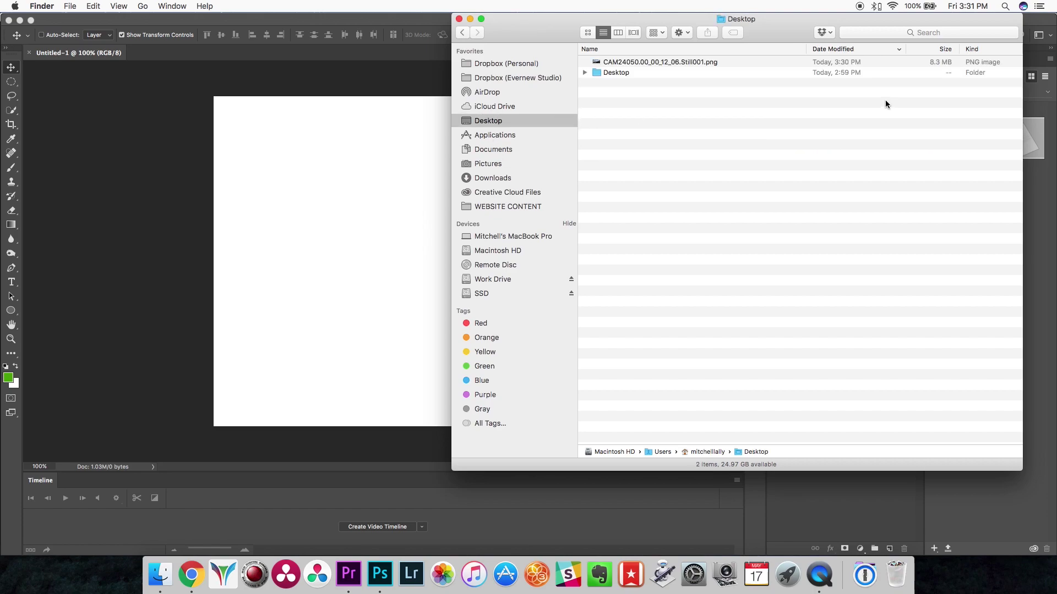
left_click(655, 66)
left_click_drag(613, 20, 633, 62)
left_click_drag(644, 104, 184, 58)
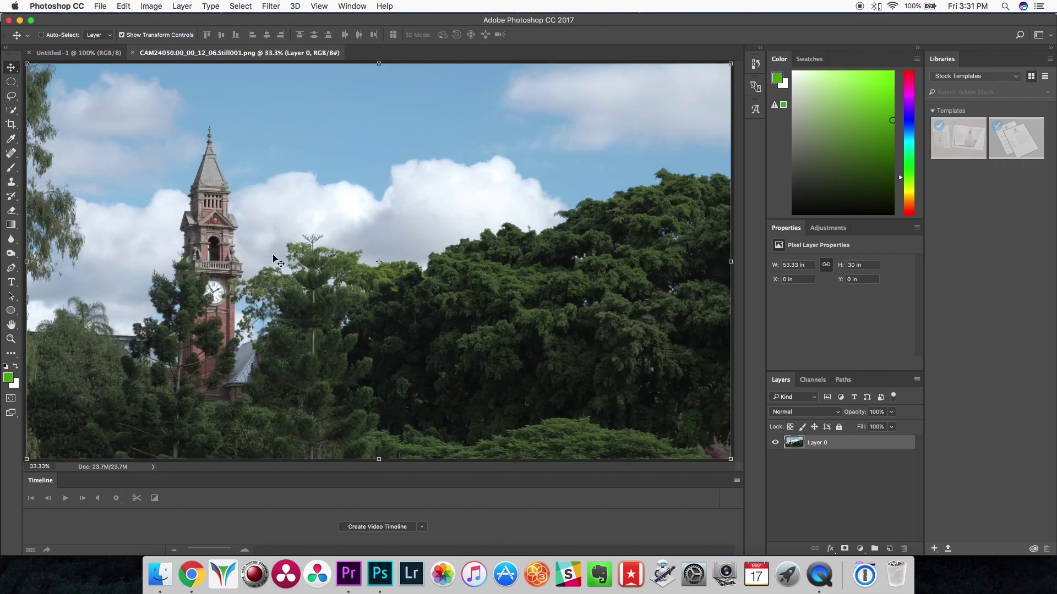
Flatten the tower still's Layer 0 into a locked Background layer.
scroll(243, 306, "down", 2)
scroll(237, 303, "down", 3)
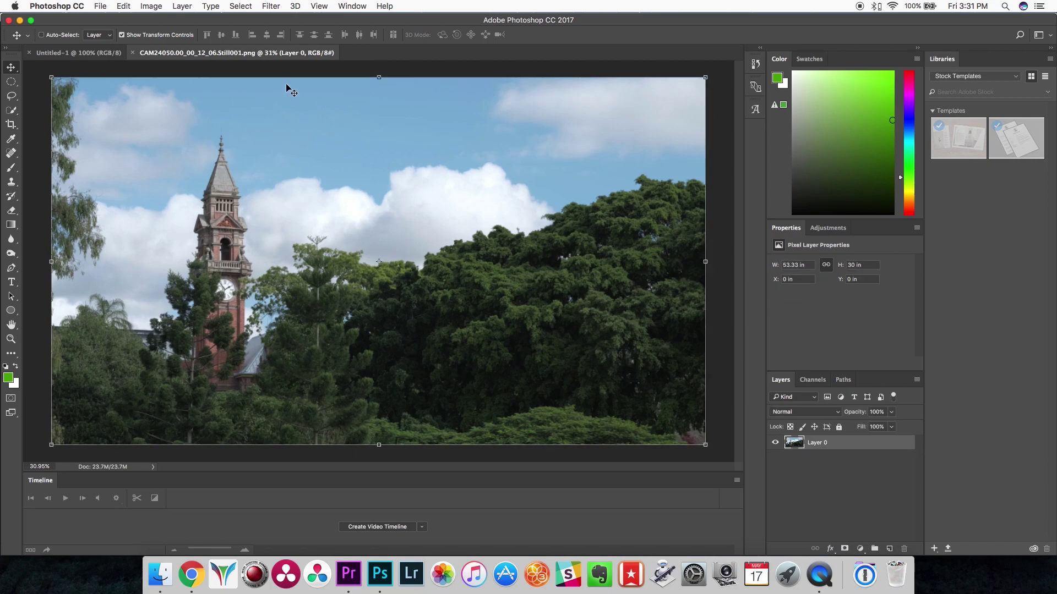
key("super+t")
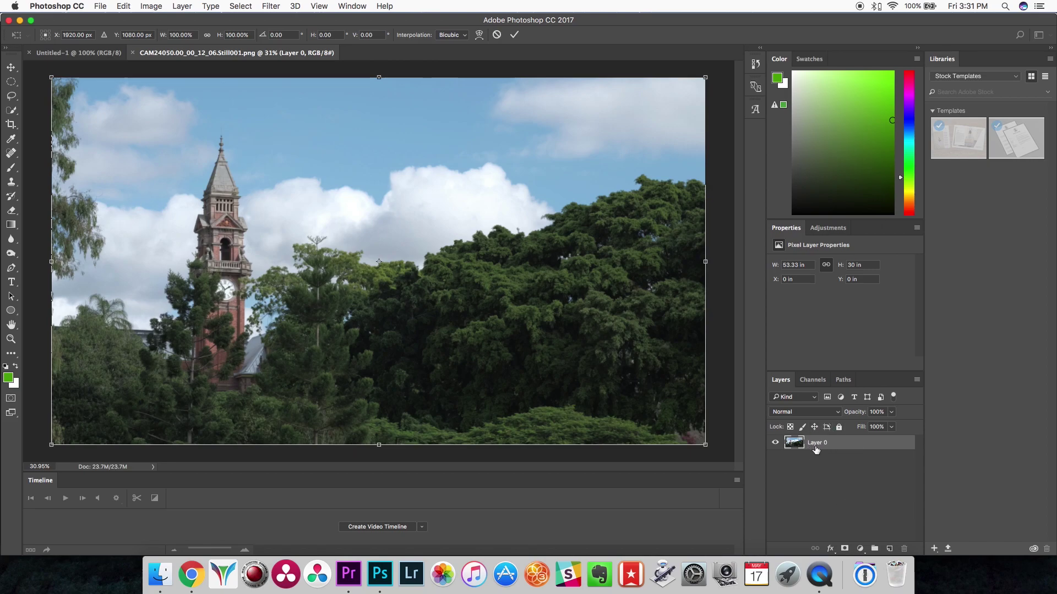
left_click(828, 467)
right_click(820, 448)
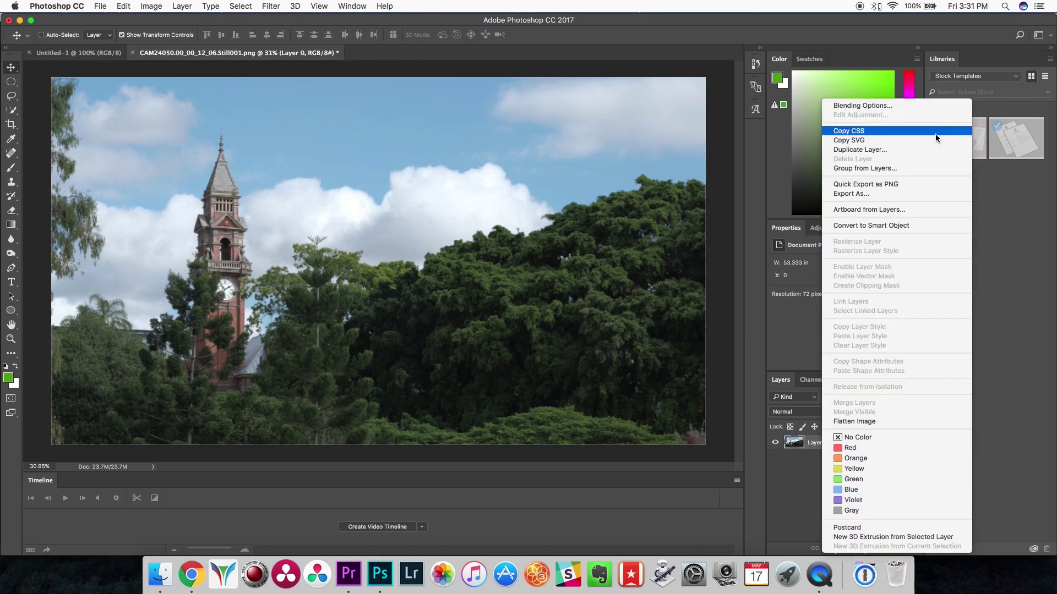
left_click(860, 422)
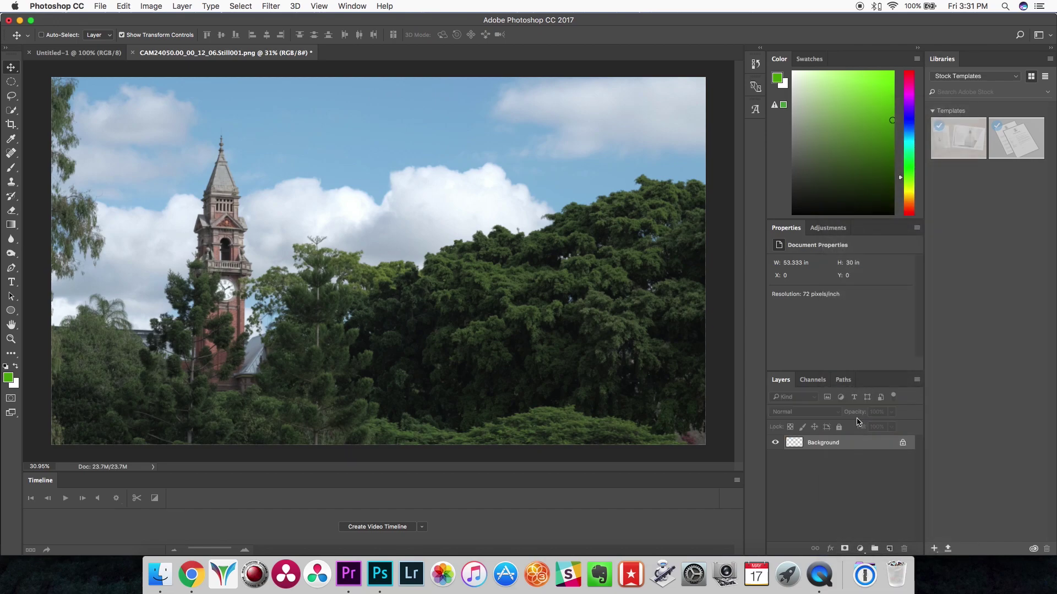
Add a Vibrance adjustment layer above the tower still and raise its saturation slightly.
left_click(828, 228)
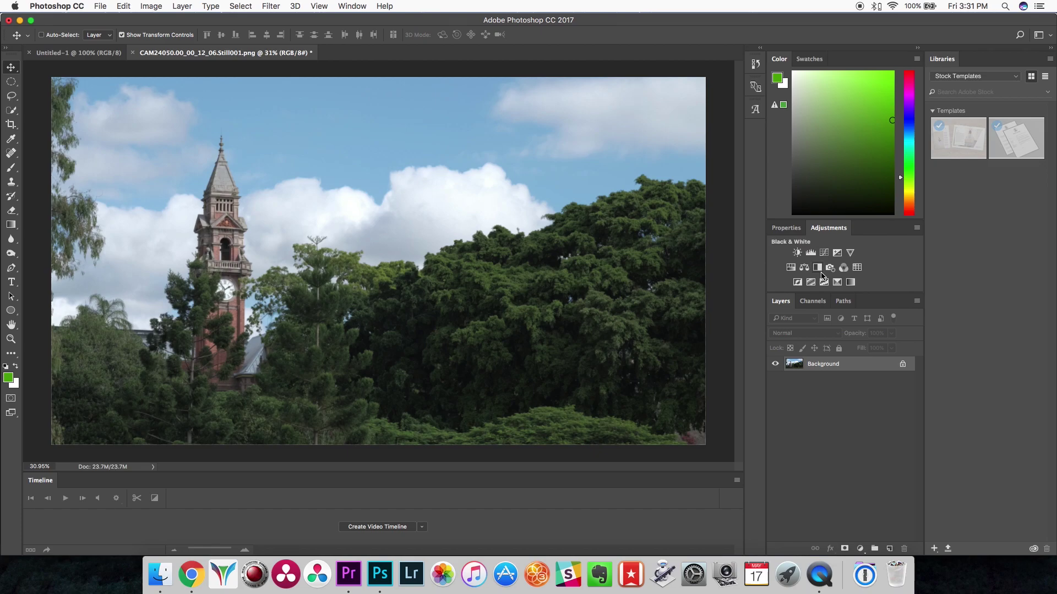
left_click(850, 253)
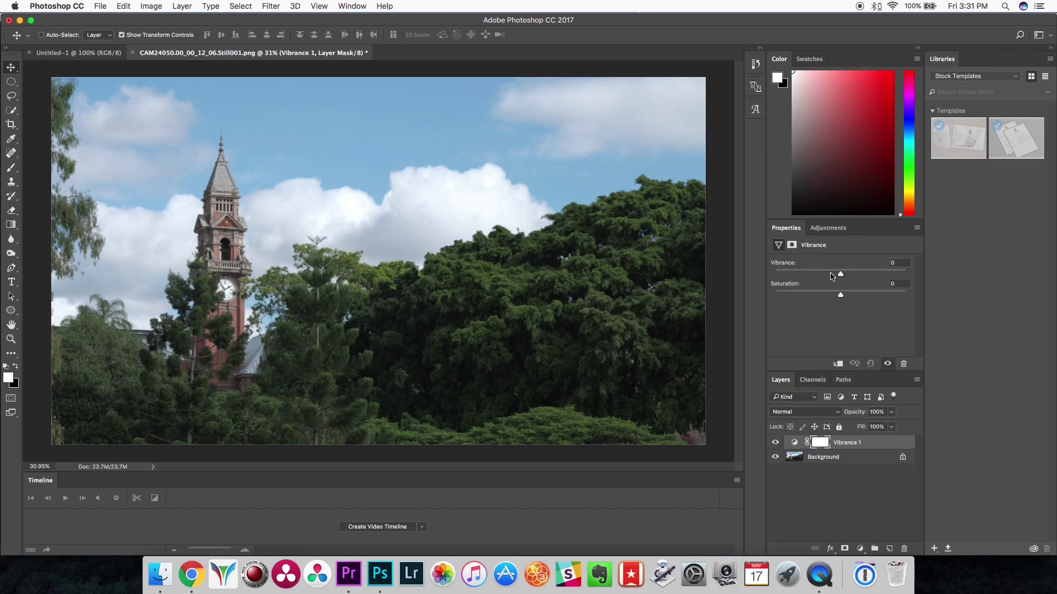
left_click_drag(841, 296, 857, 296)
Add a Photo Filter adjustment layer directly above the Background, using Warming Filter (85).
left_click(845, 458)
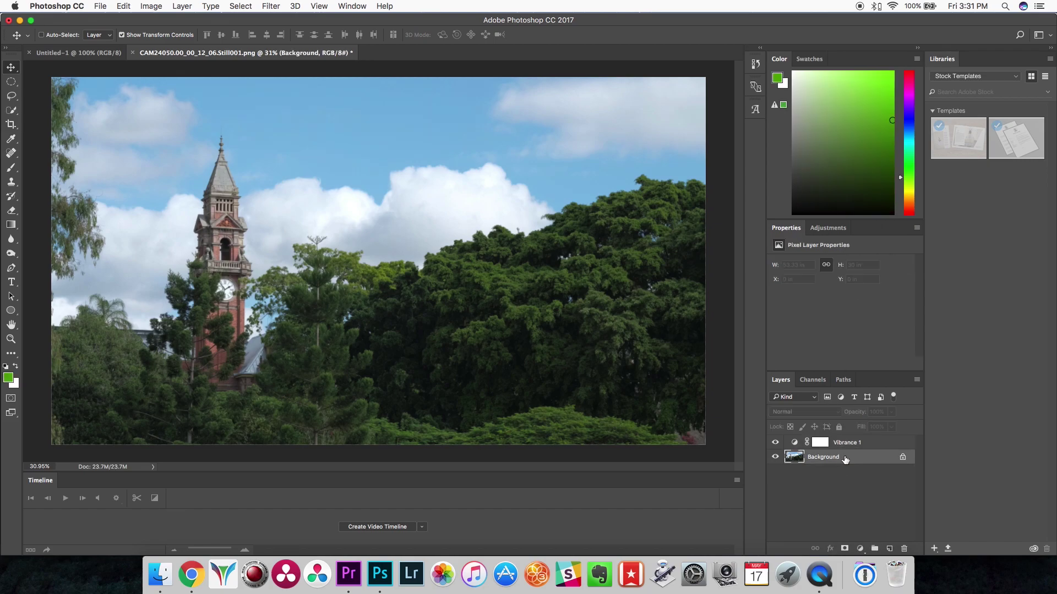
left_click(828, 227)
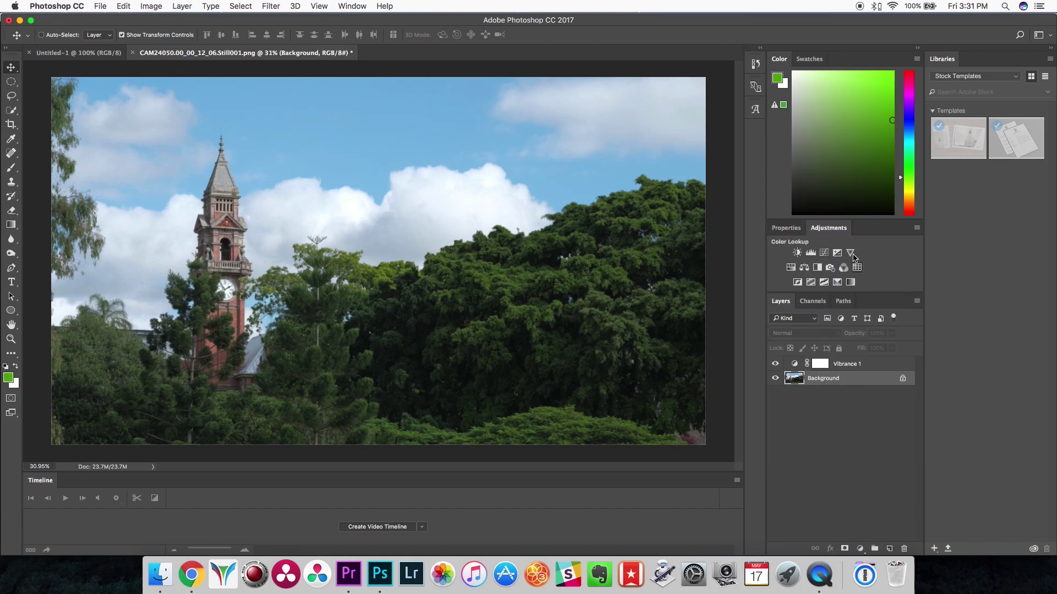
left_click(830, 268)
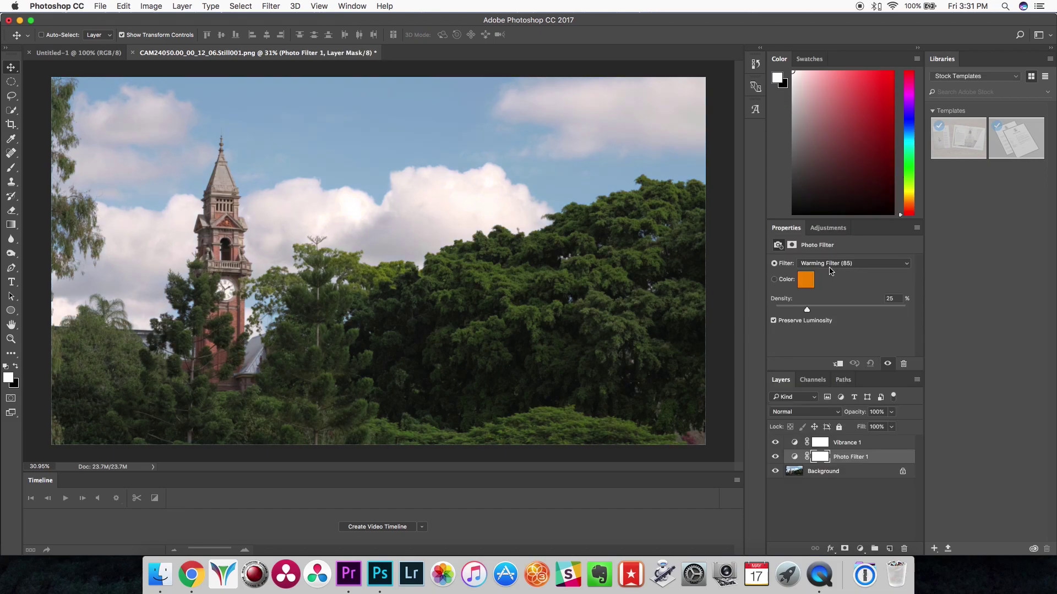
left_click_drag(807, 313, 808, 314)
Add a Levels adjustment layer directly above the Background with RGB black input 21, midtones 1.30 and white input 255.
left_click(831, 229)
left_click(827, 392)
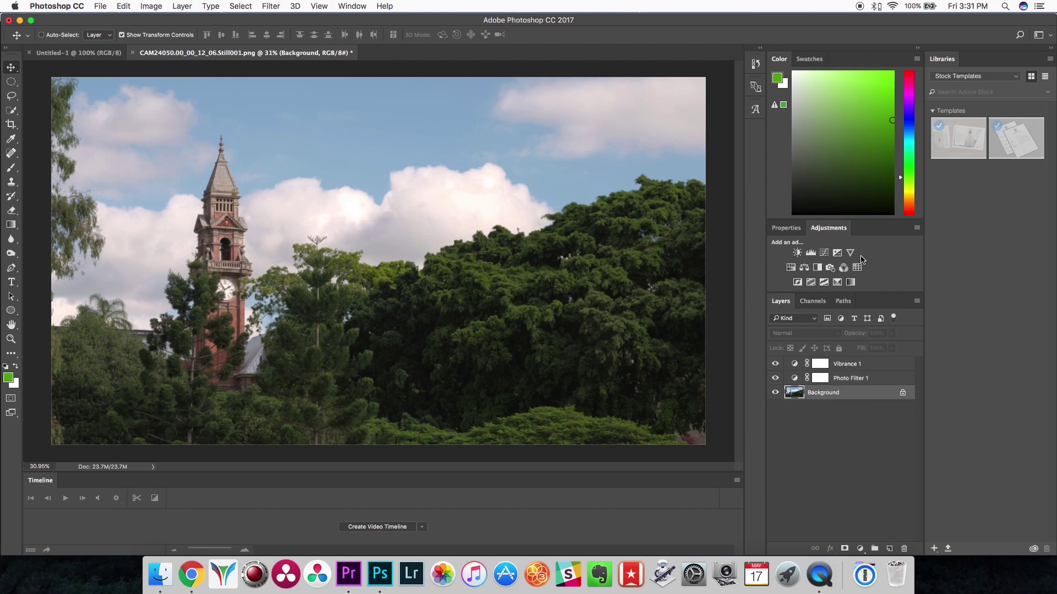
left_click(811, 253)
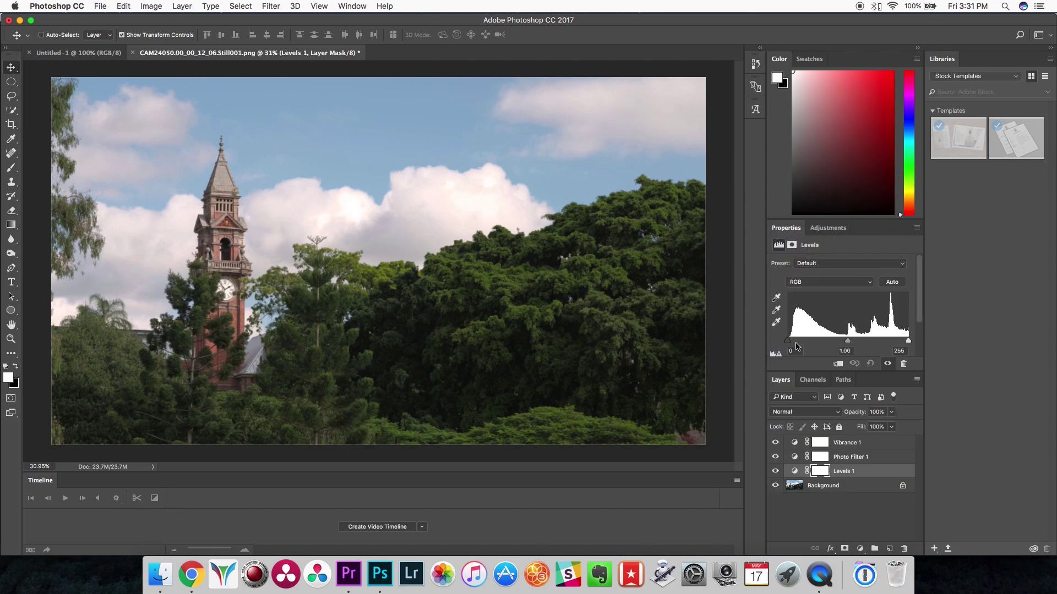
left_click_drag(789, 342, 840, 344)
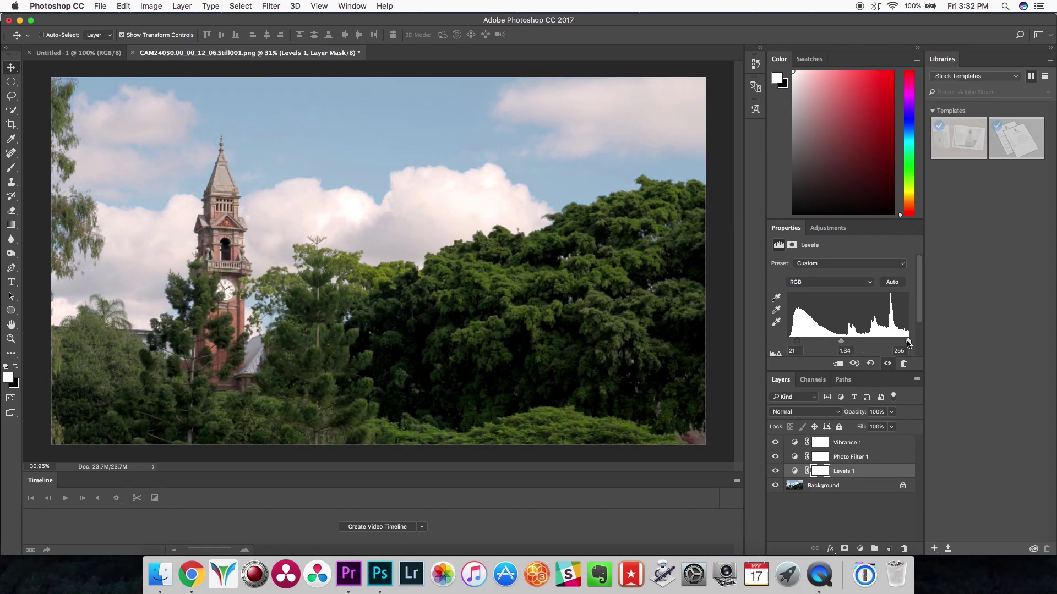
mouse_move(908, 342)
left_mouse_down()
mouse_move(897, 337)
mouse_move(915, 340)
left_mouse_up()
left_click_drag(842, 344, 842, 342)
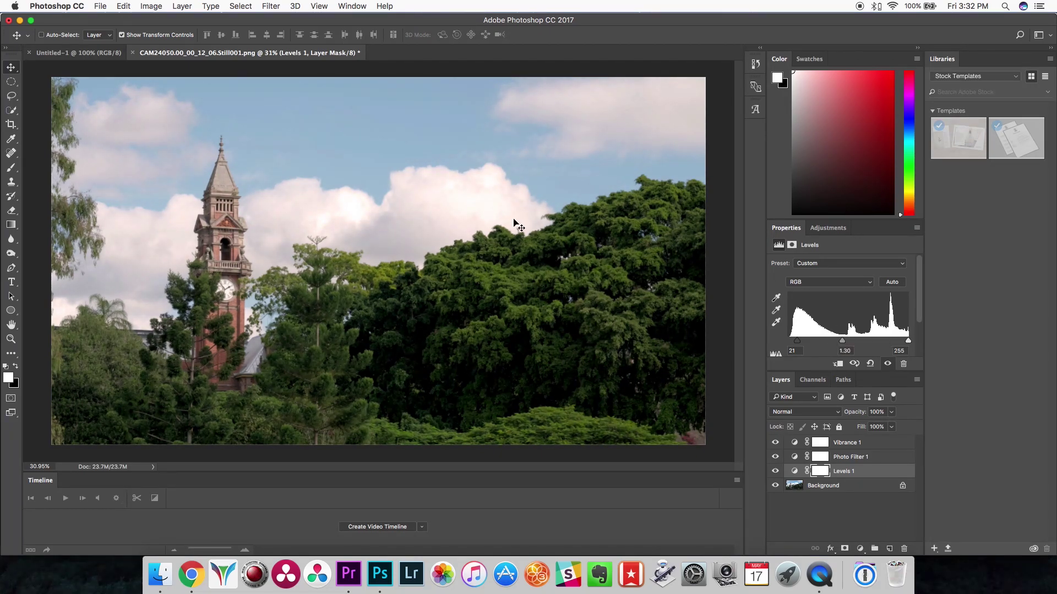
Group the Vibrance, Photo Filter and Levels adjustment layers into one group in Pass Through mode.
left_click(840, 511)
left_click(828, 228)
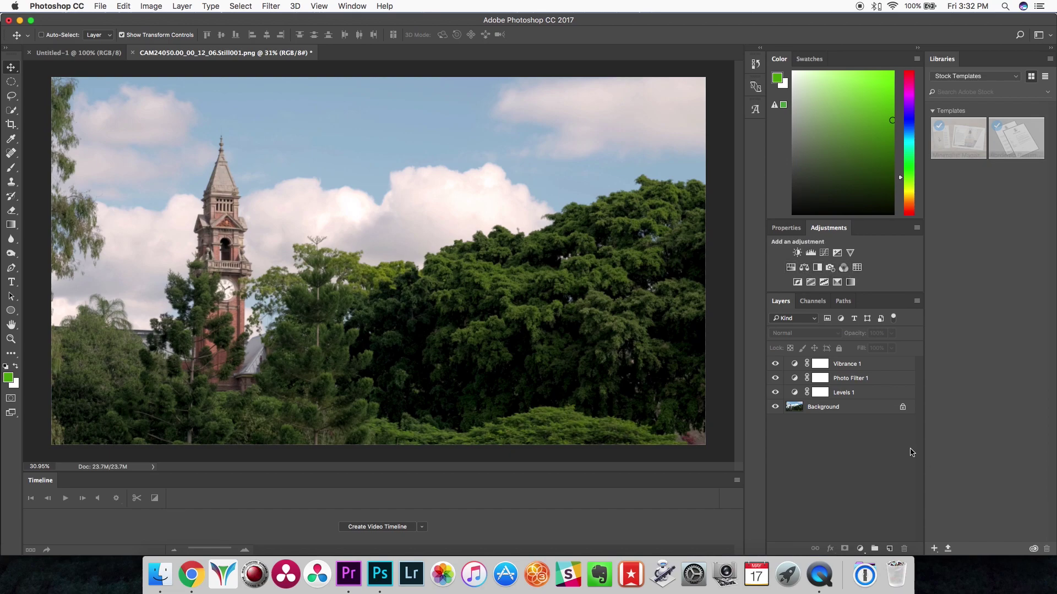
left_click(857, 396)
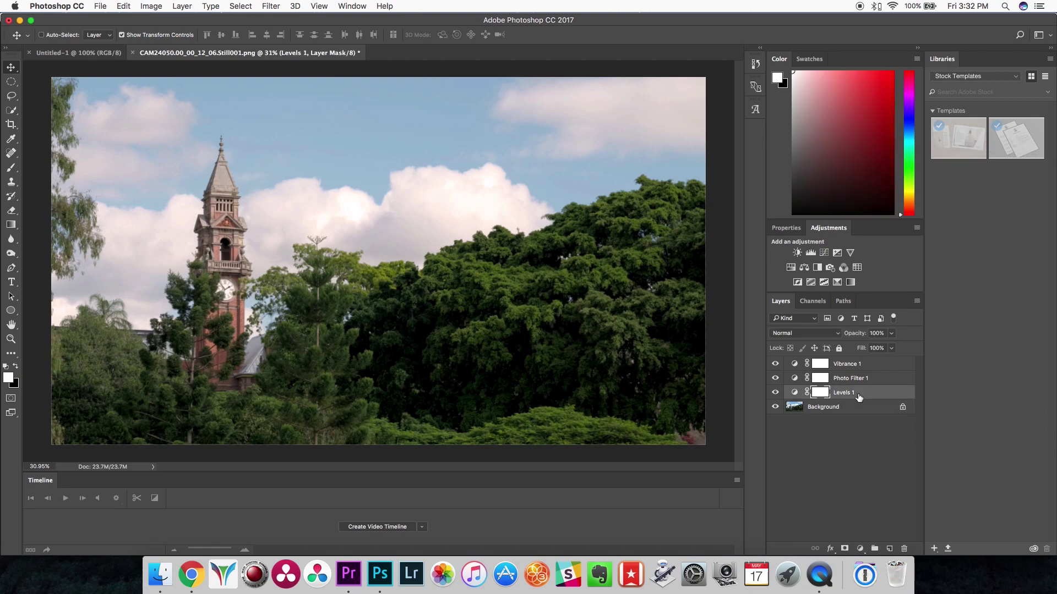
left_click(860, 366, "shift")
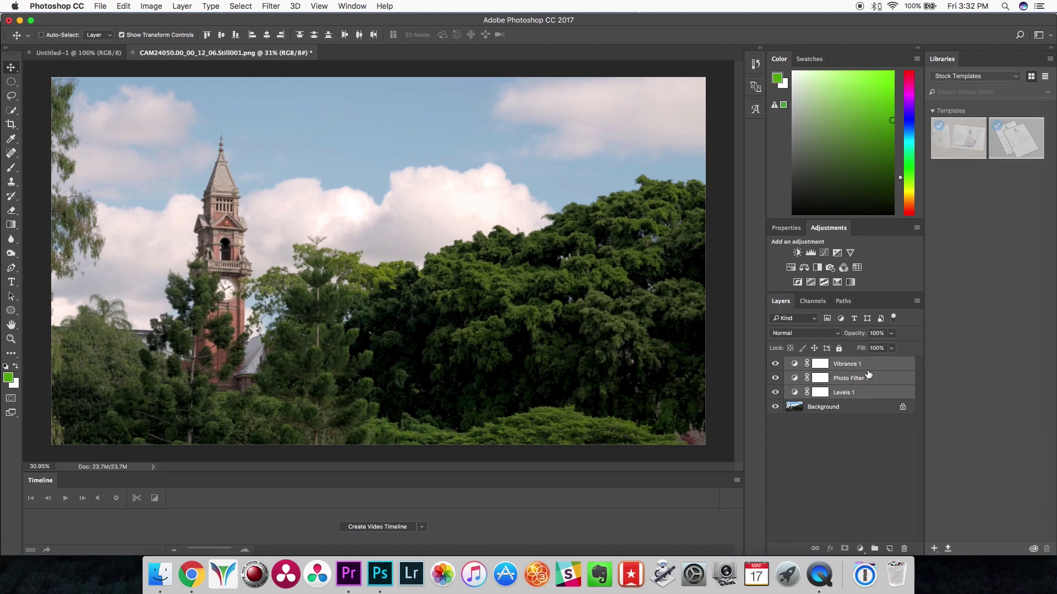
right_click(868, 374)
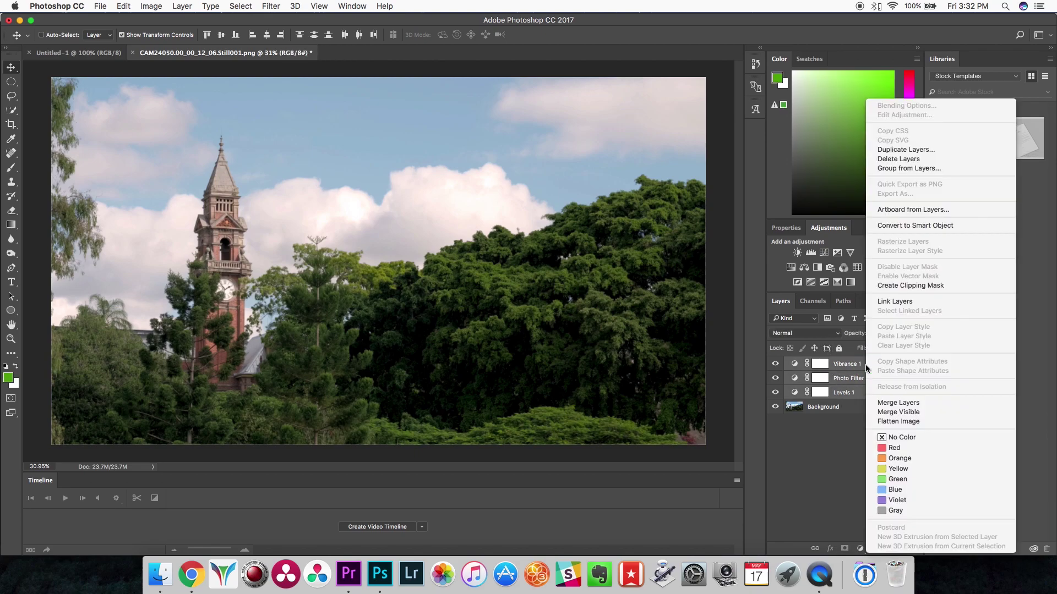
left_click(919, 169)
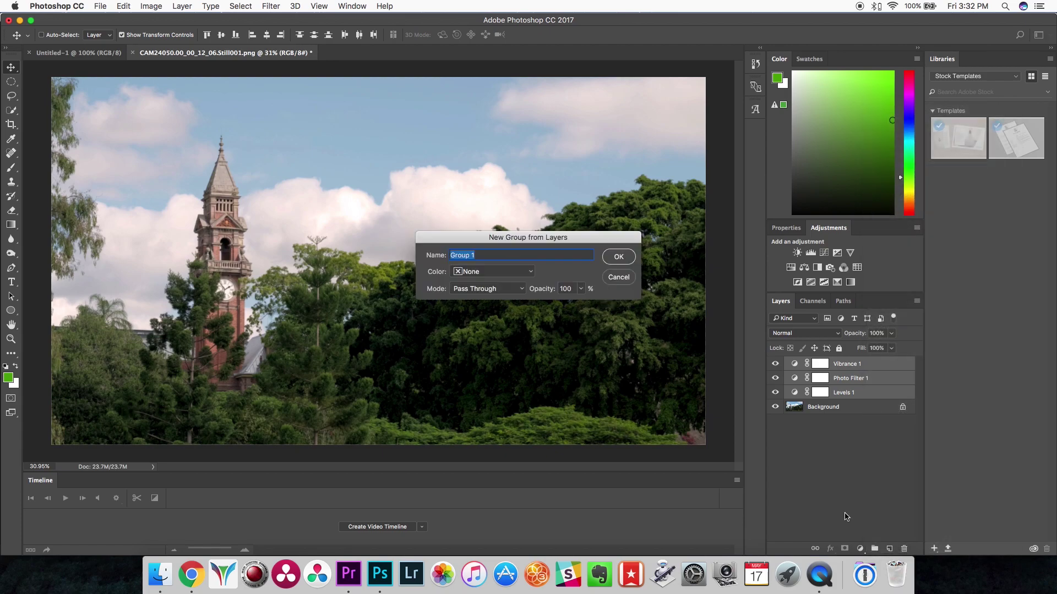
left_click(620, 258)
Compare the tower still with and without the grade by toggling the visibility of the adjustment group.
left_click(832, 378)
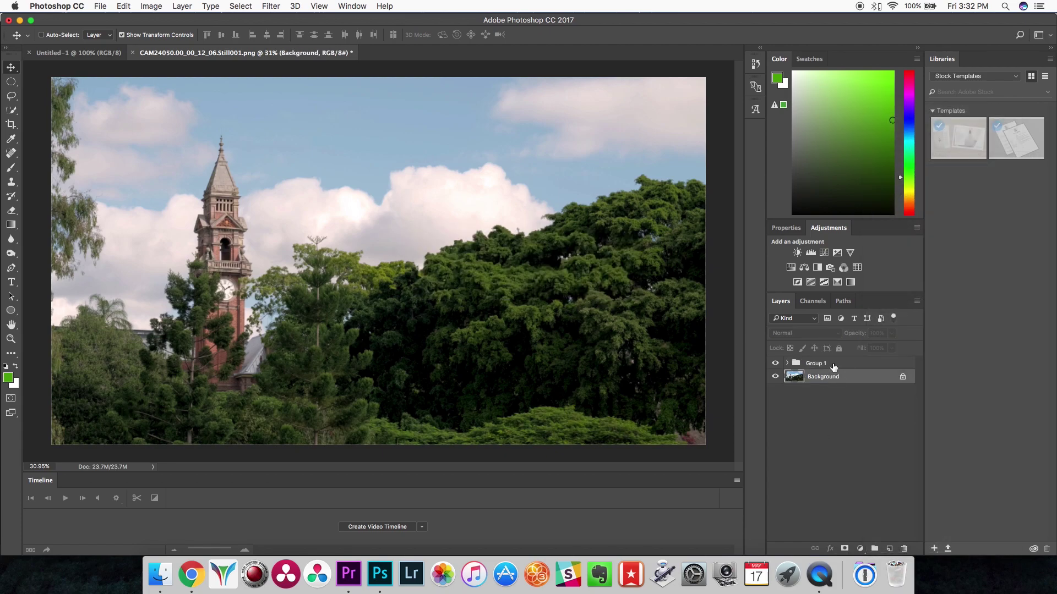
left_click(833, 364)
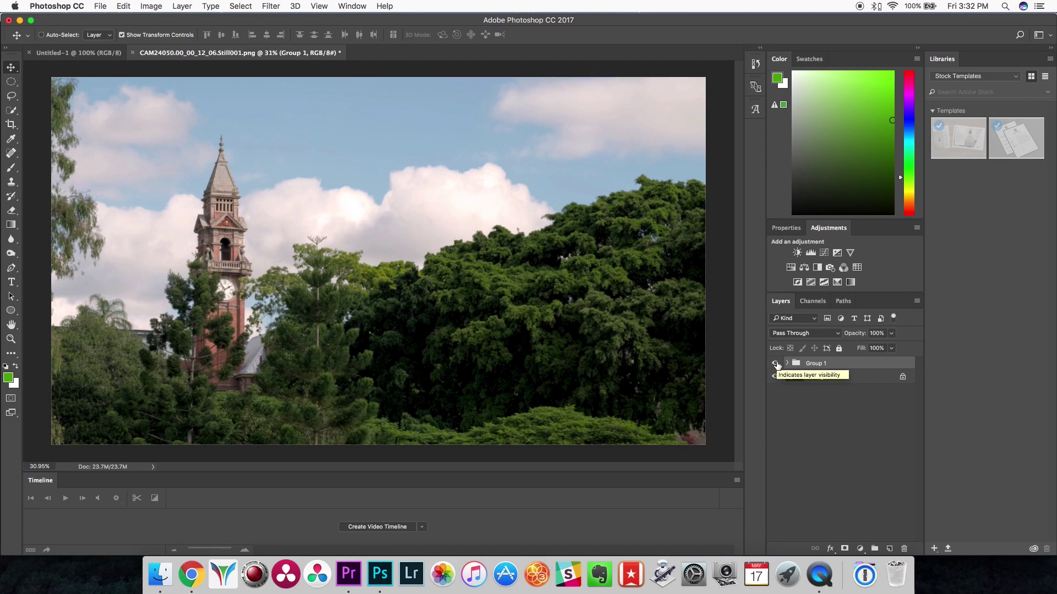
left_click(776, 364)
left_click(775, 364)
left_click(776, 364)
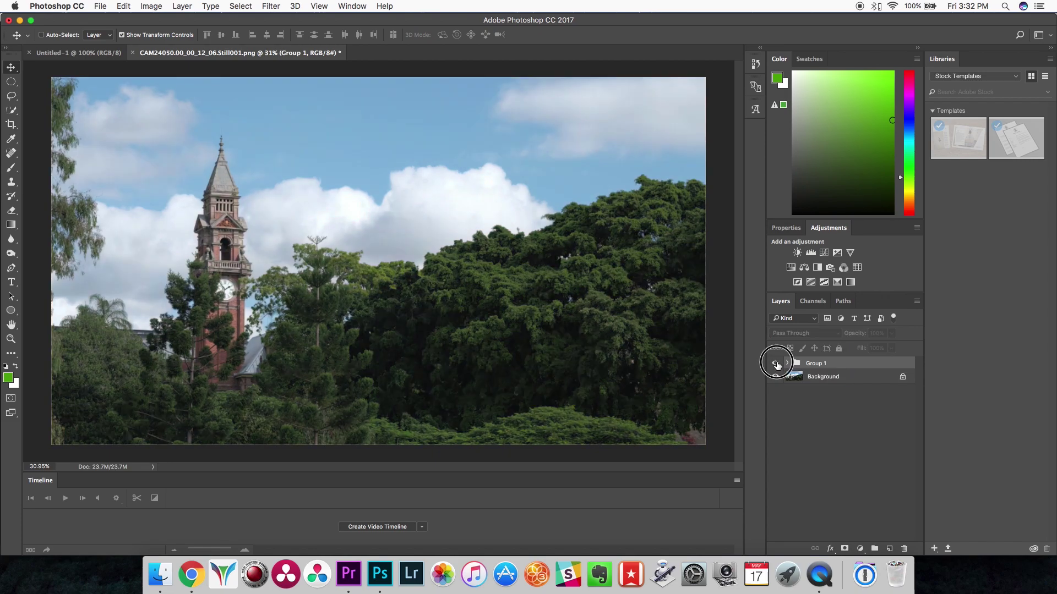
left_click(776, 364)
left_click(776, 364)
left_click(776, 364)
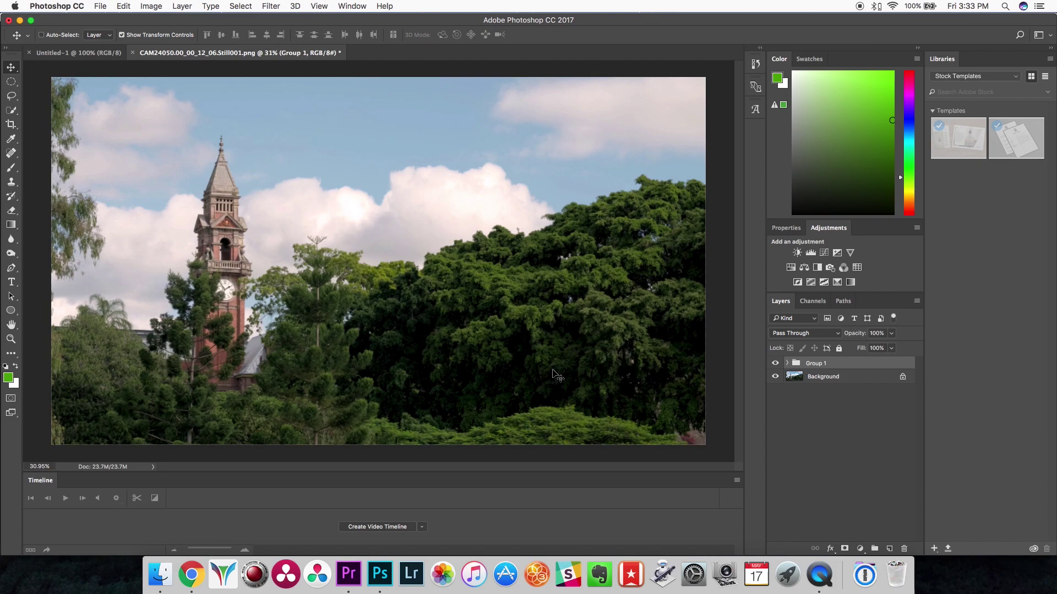
Select the Background layer beneath the adjustment group and open the Color Lookup Tables export settings.
left_click(832, 379)
left_click(833, 365)
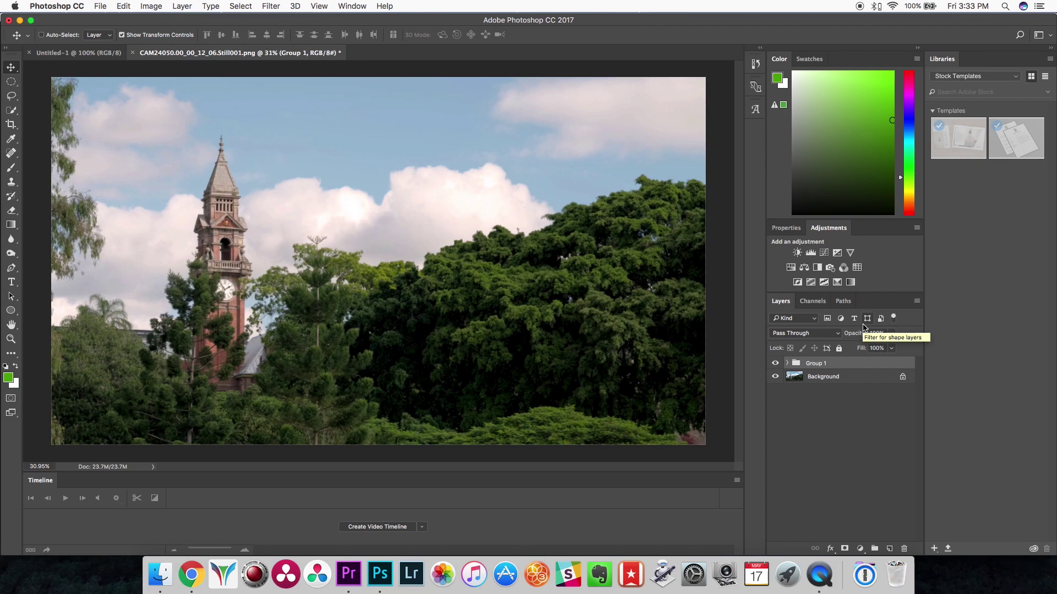
left_click(835, 379)
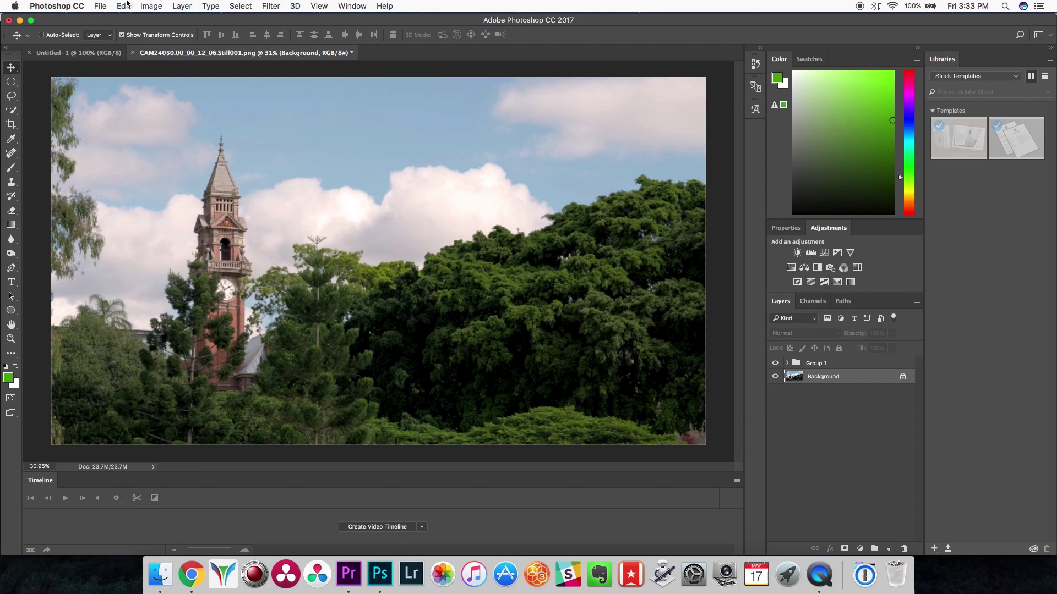
left_click(100, 6)
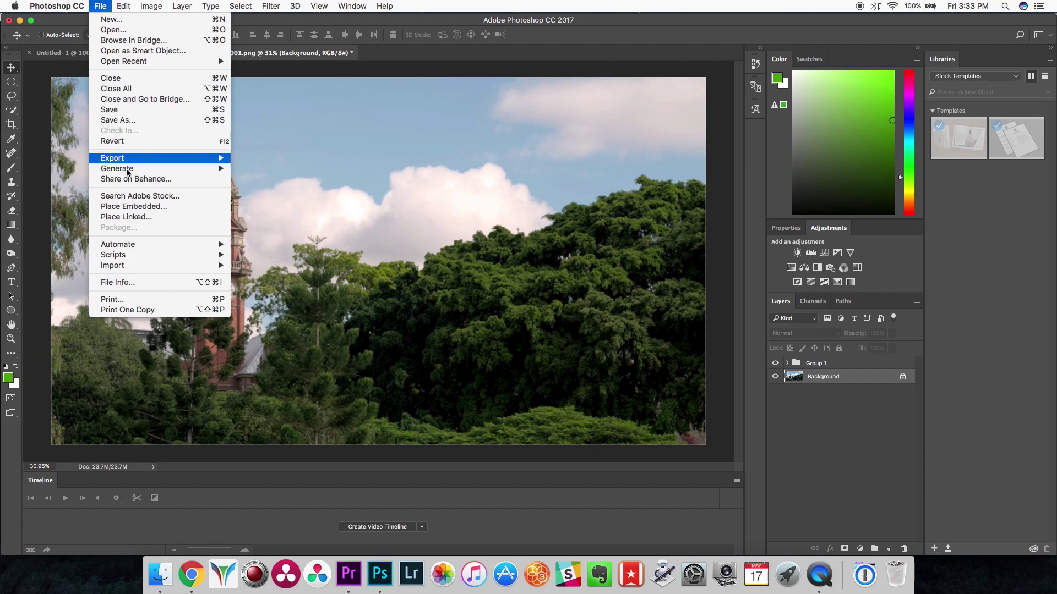
mouse_move(128, 161)
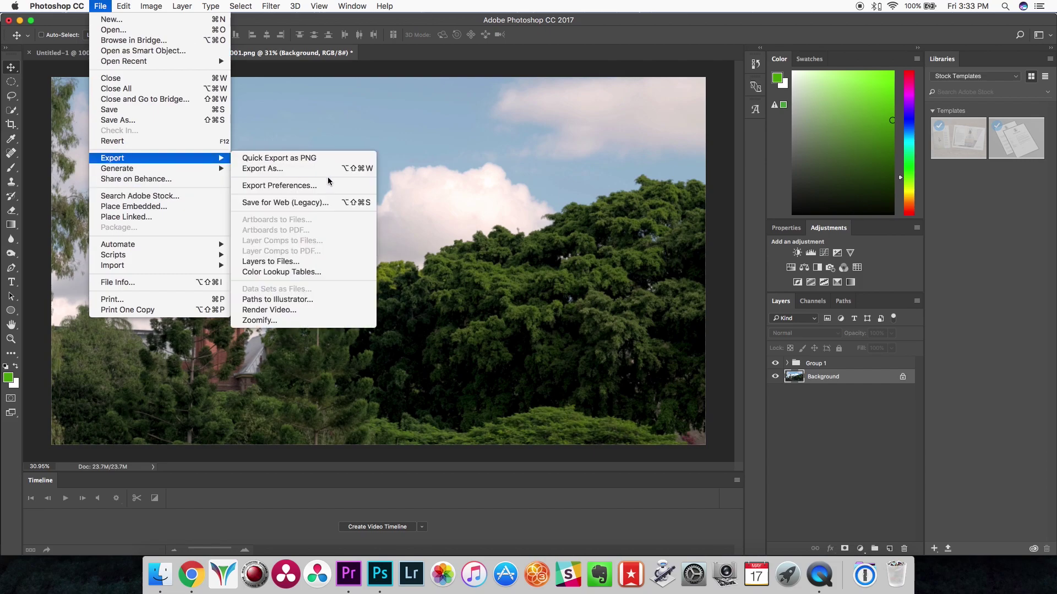
left_click(273, 273)
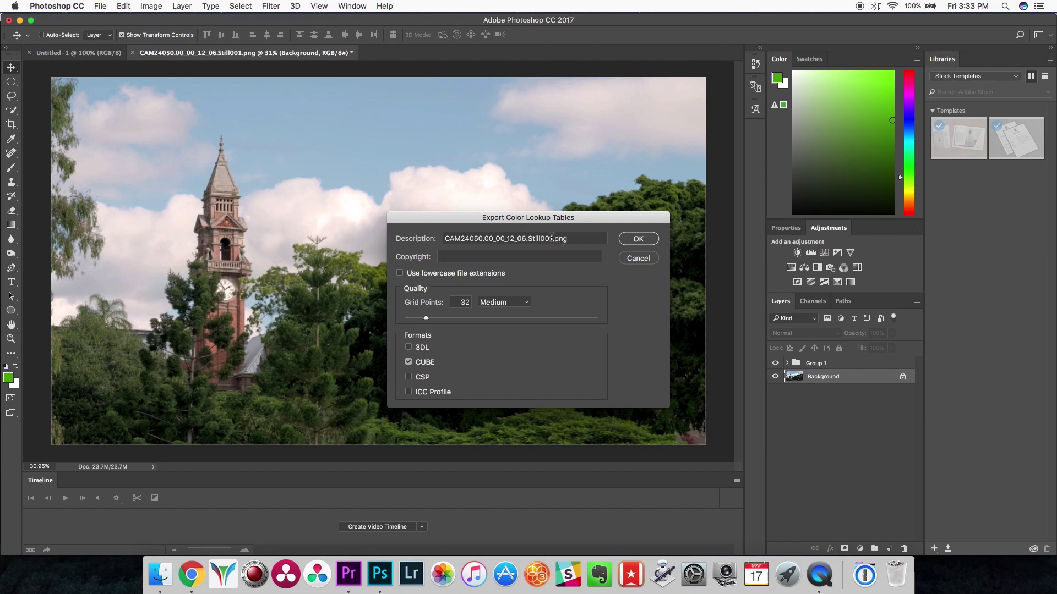
Confirm the Color Lookup Tables export in CUBE format with 32 grid points at Medium quality, keeping the still's file name as description.
left_click_drag(562, 242, 446, 239)
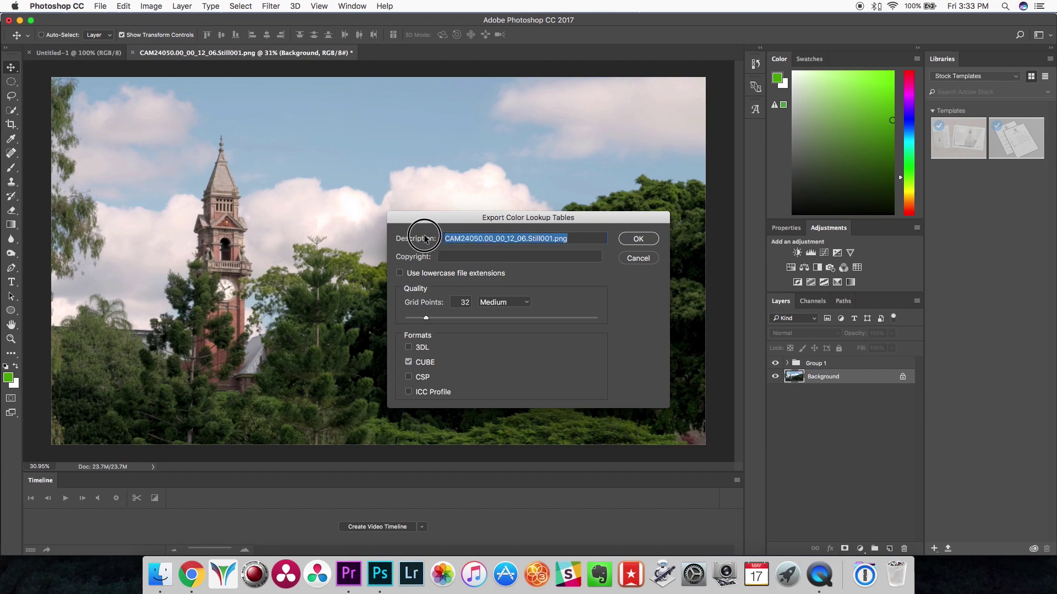
left_click(568, 244)
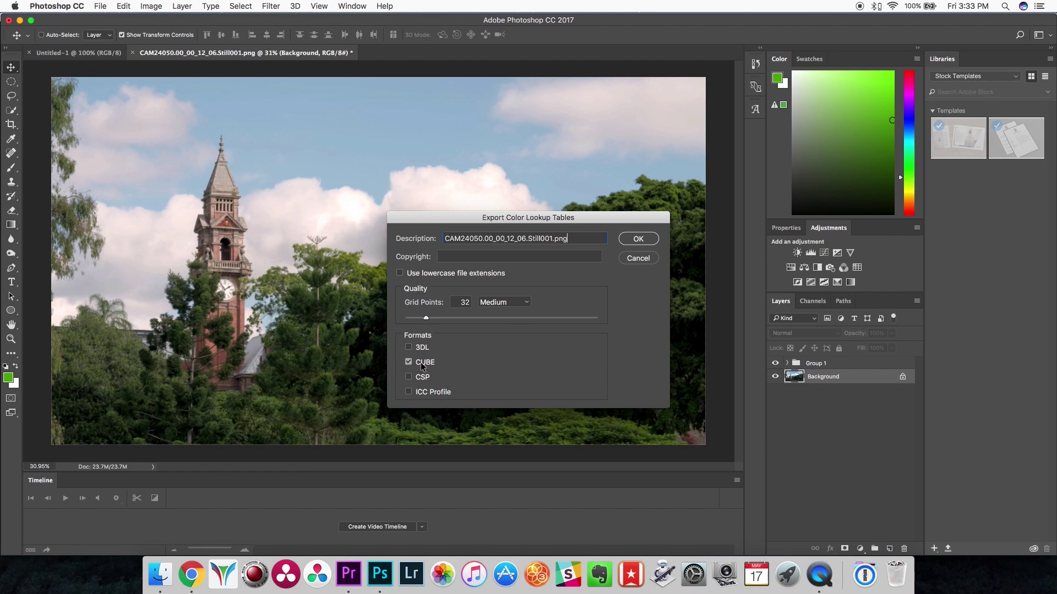
double_click(462, 302)
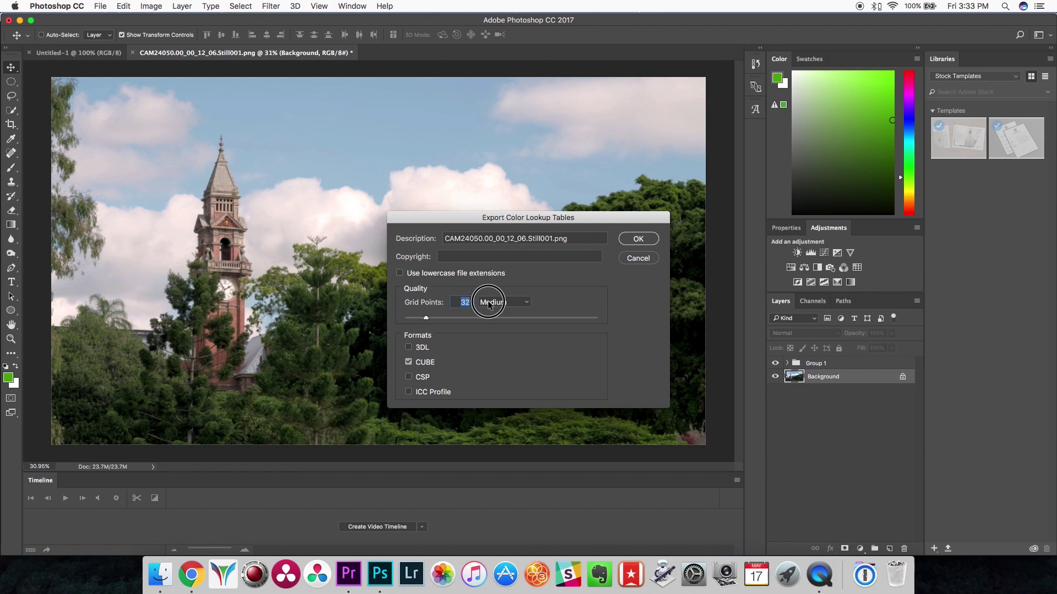
left_click(460, 303)
left_click(638, 238)
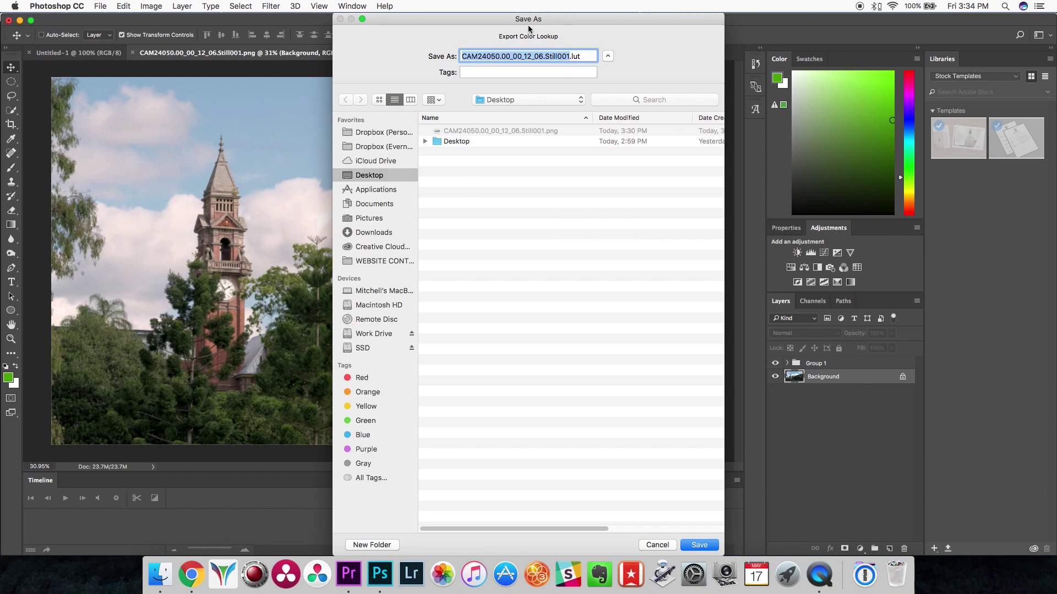
Save the color lookup export to the Desktop under the name Pro-Negative-Standard_WarmLook.
left_click_drag(528, 28, 493, 25)
key("BackSpace")
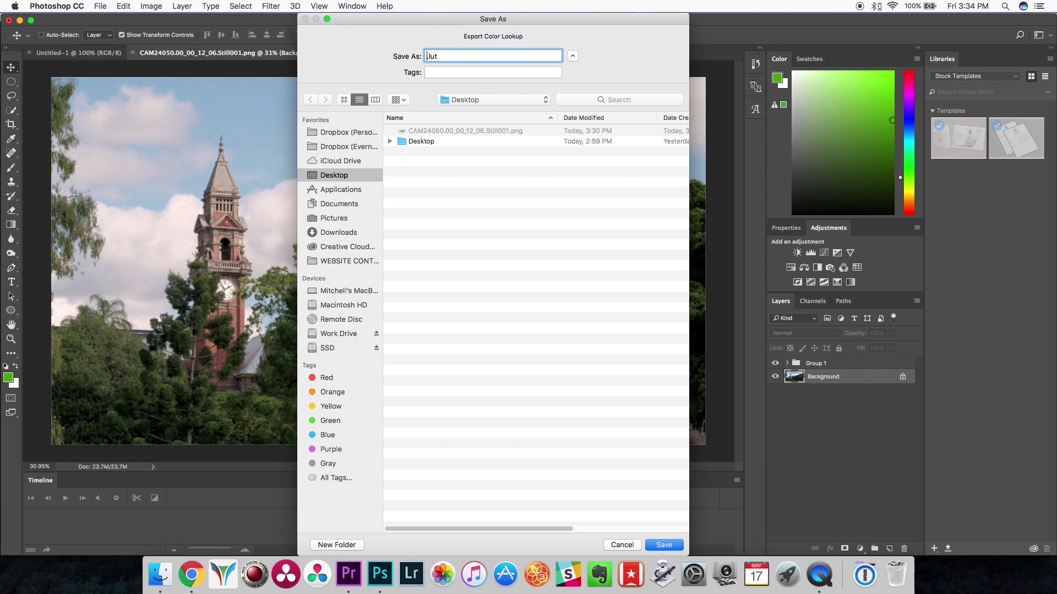
type("Pro-Negatice")
key("BackSpace")
key("BackSpace")
type("ve-Standard_WarmLook")
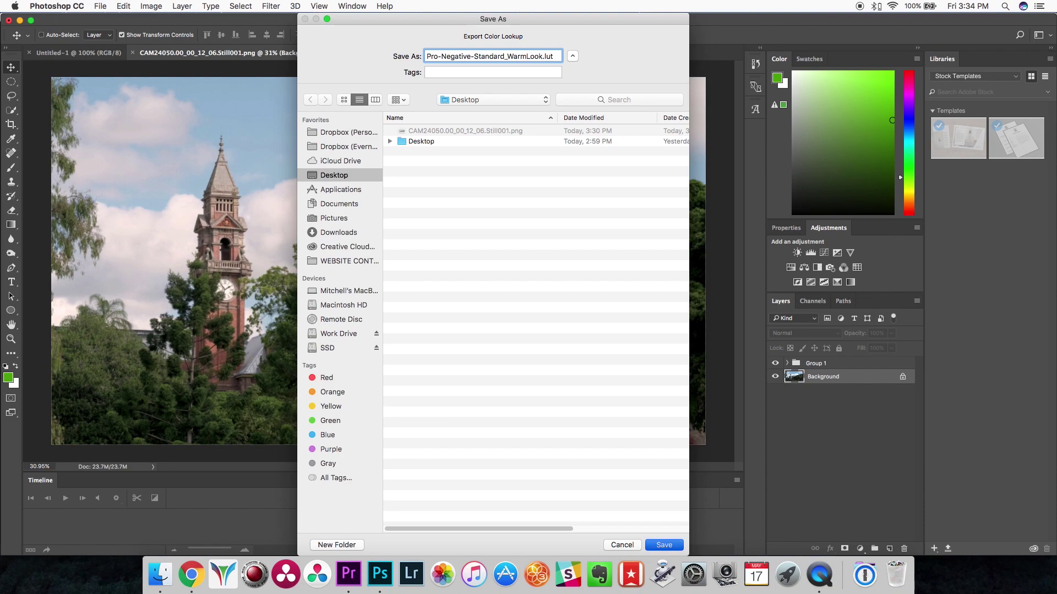
key("Return")
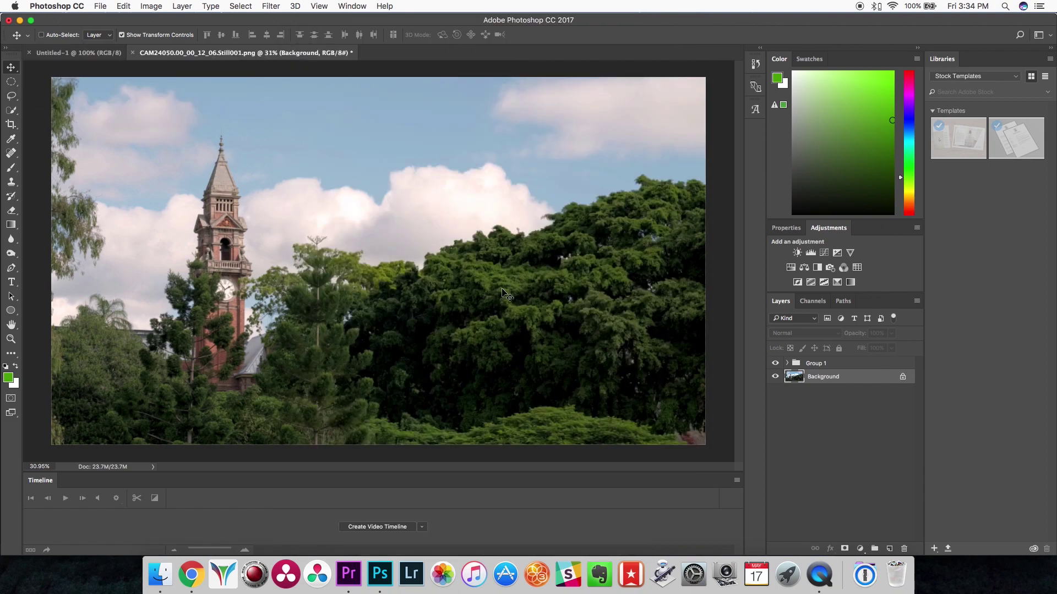
Switch to Premiere Pro, create a new adjustment layer and place it on track V3 spanning all three clips.
left_click(348, 585)
left_click(648, 463)
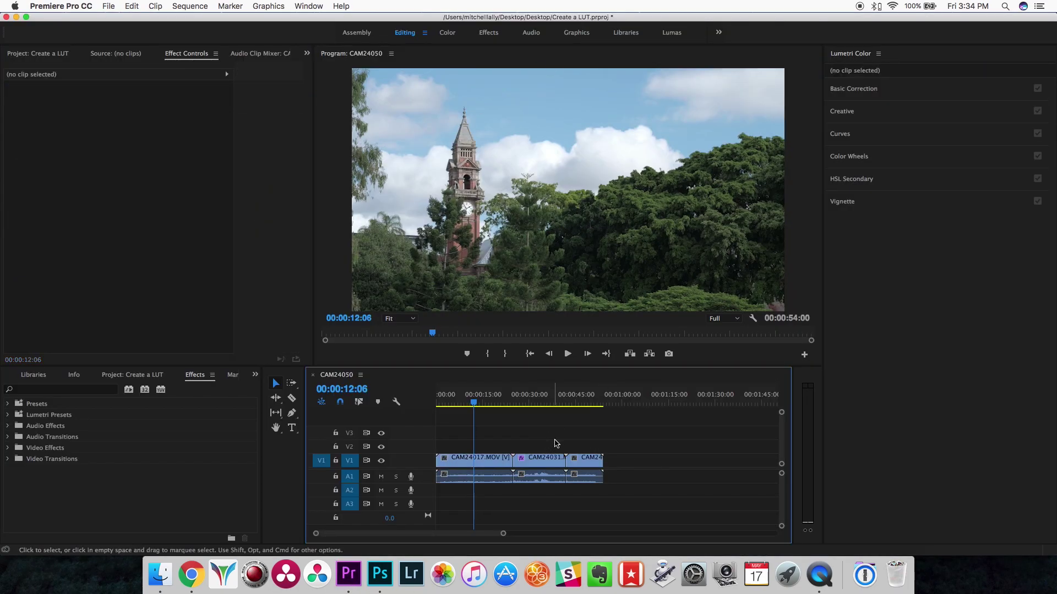
left_click(37, 54)
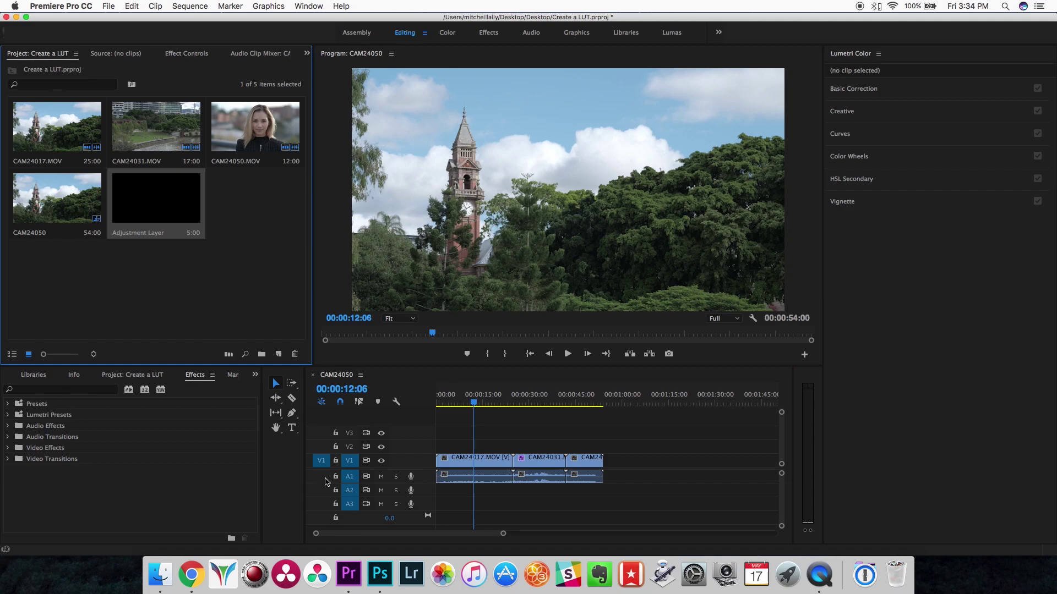
left_click(280, 355)
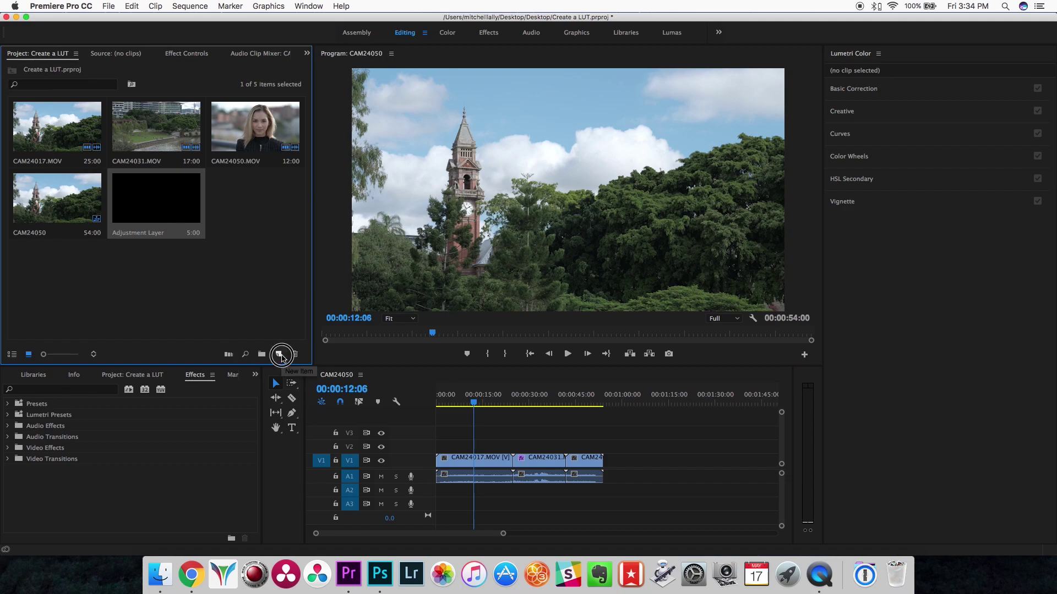
left_click(319, 390)
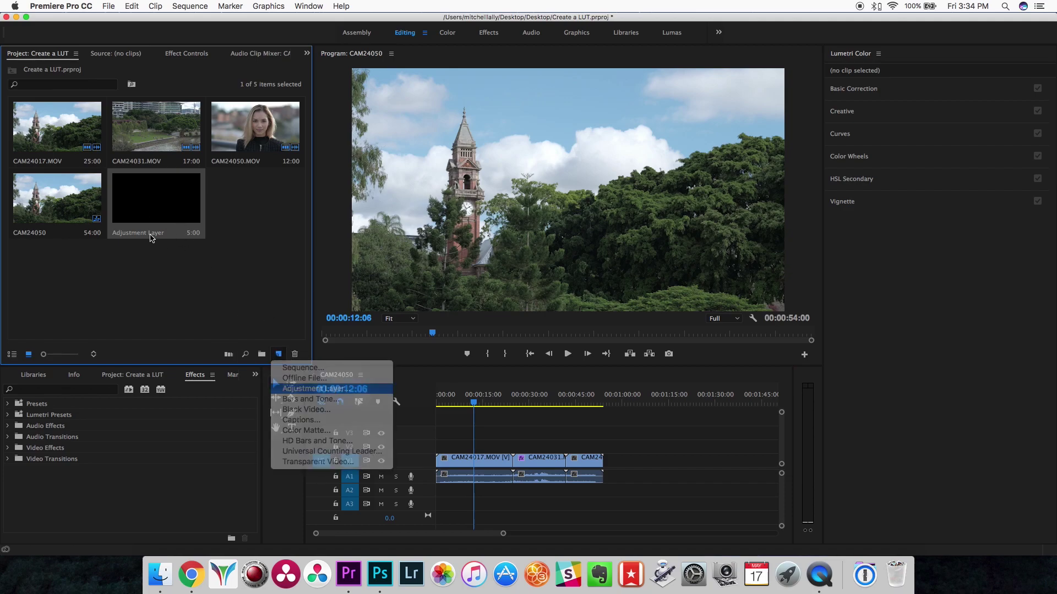
left_click(596, 327)
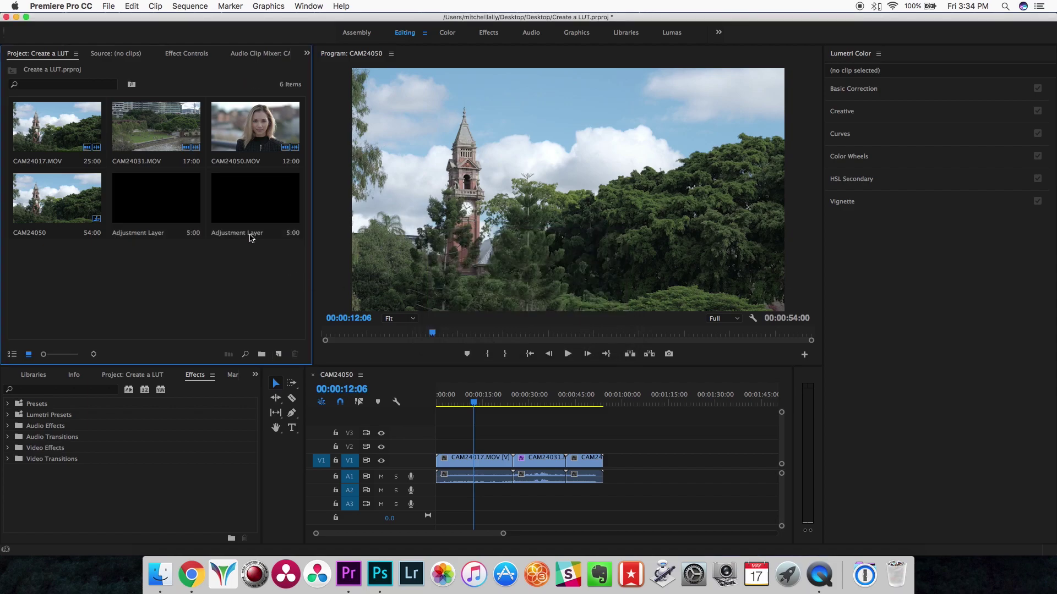
left_click_drag(250, 238, 603, 434)
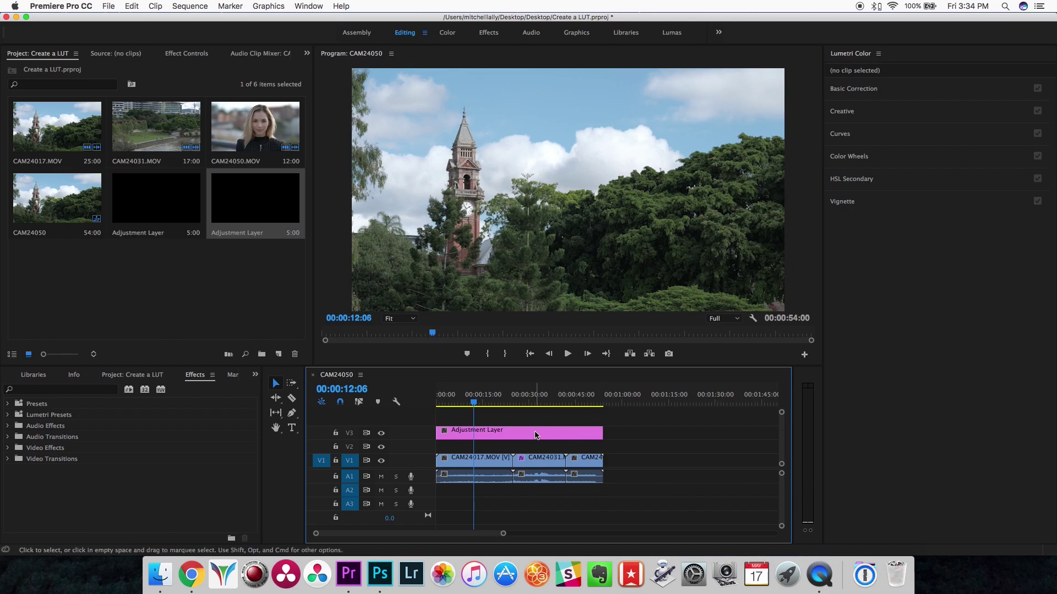
Apply Pro-Negative-Standard_WarmLook.CUBE from the Desktop as the Input LUT in the V3 adjustment layer's Lumetri Basic Correction.
left_click(535, 435)
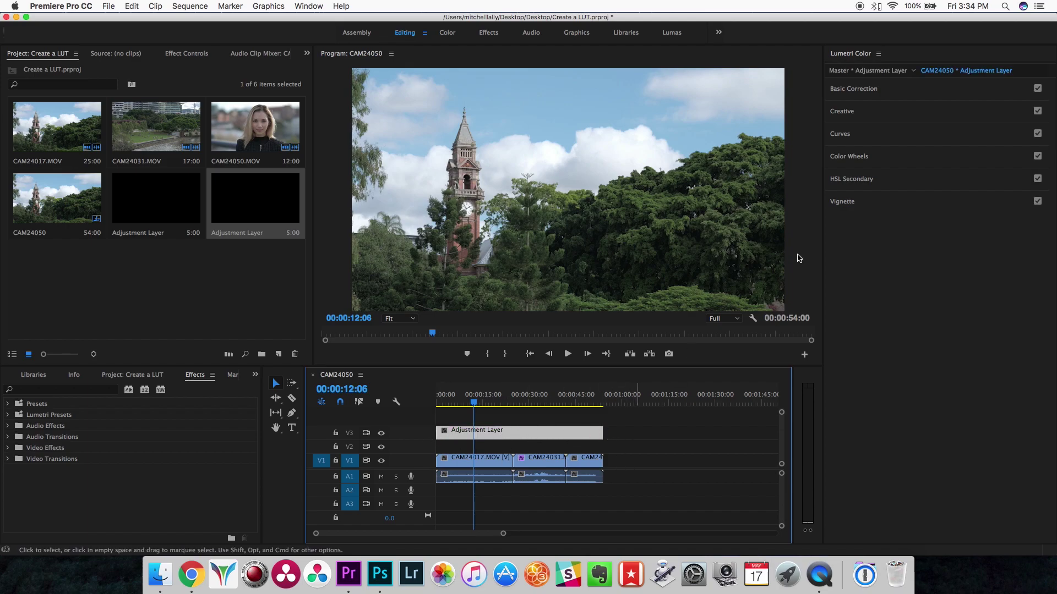
left_click(915, 92)
left_click(889, 106)
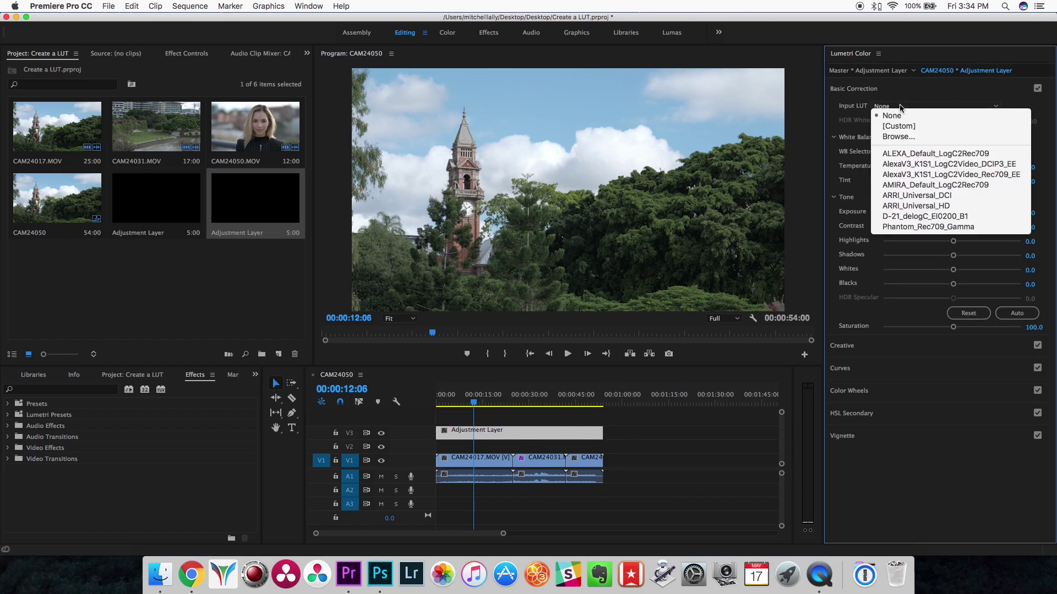
left_click(905, 138)
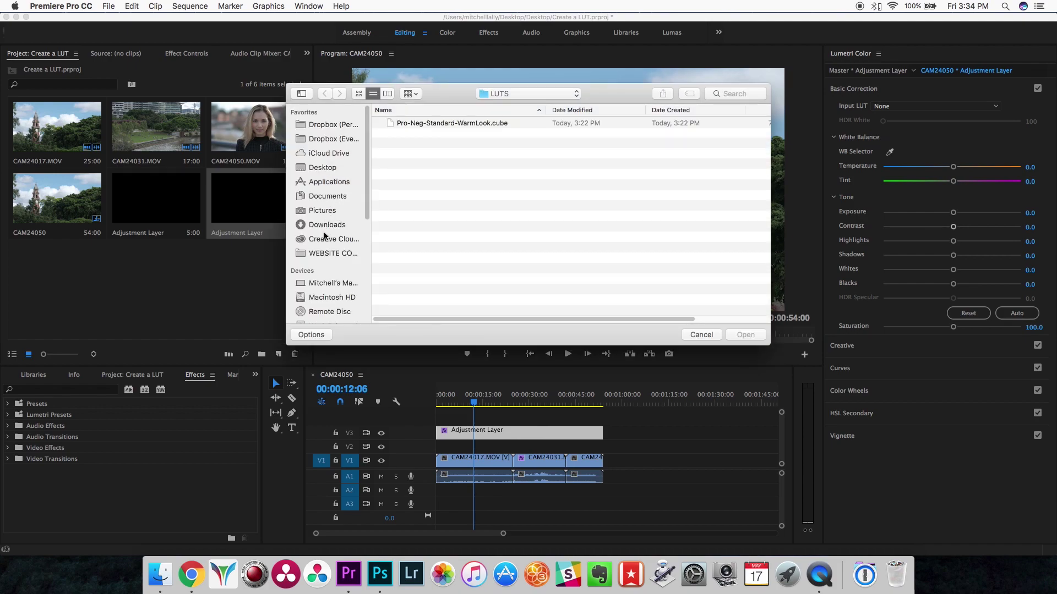
left_click(323, 168)
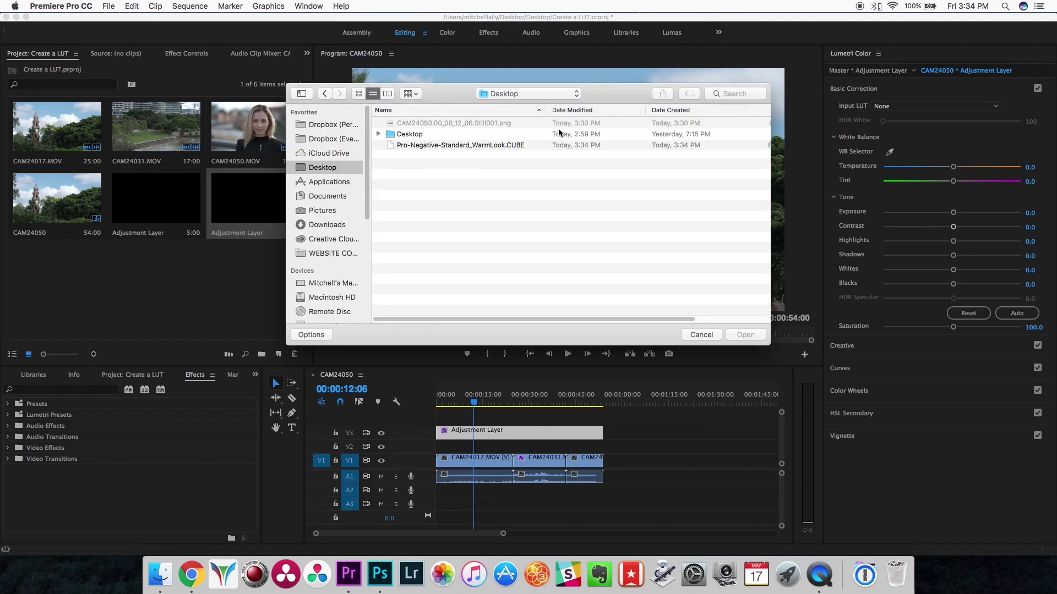
left_click(482, 144)
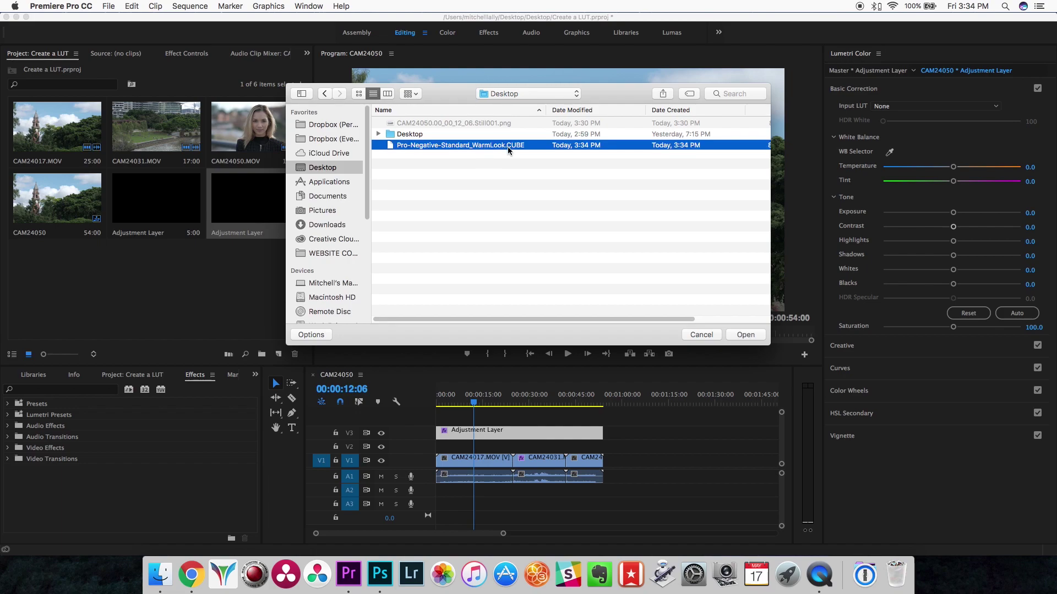
double_click(468, 146)
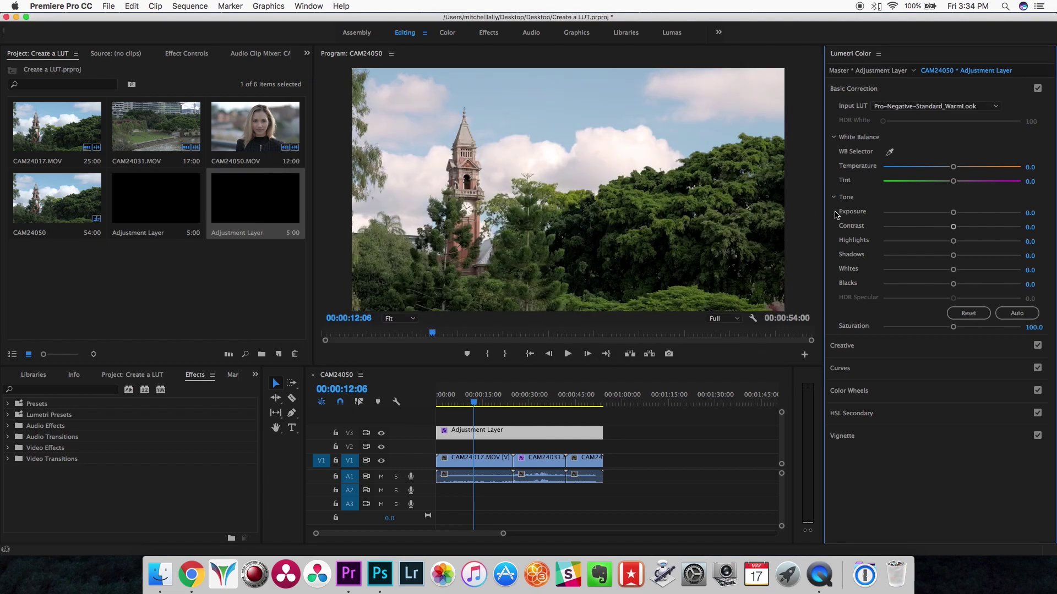
Examine the LUT on the portrait and riverside park clips, toggling the V3 track's visibility on the portrait to compare.
left_click_drag(477, 403, 578, 402)
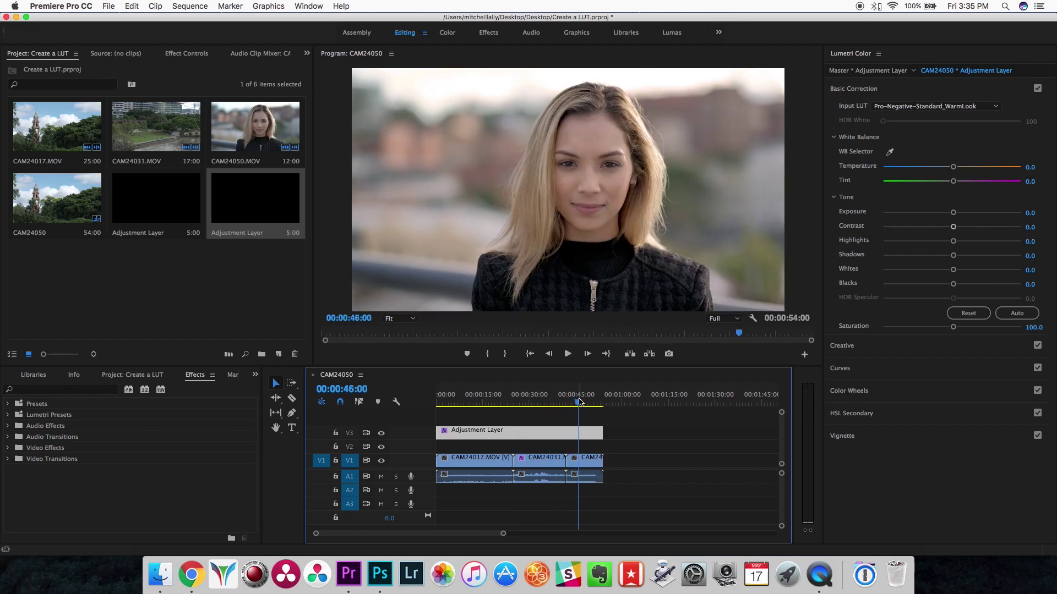
left_click(381, 434)
left_click(381, 433)
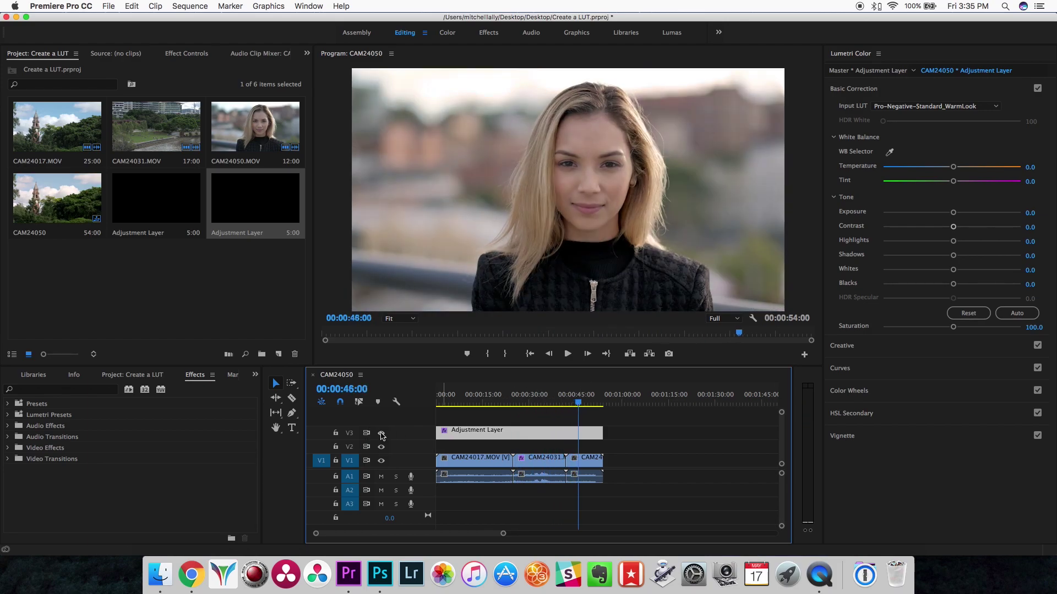
left_click(381, 433)
left_click(381, 434)
left_click(548, 403)
mouse_move(548, 403)
left_mouse_down()
mouse_move(463, 402)
mouse_move(535, 403)
left_mouse_up()
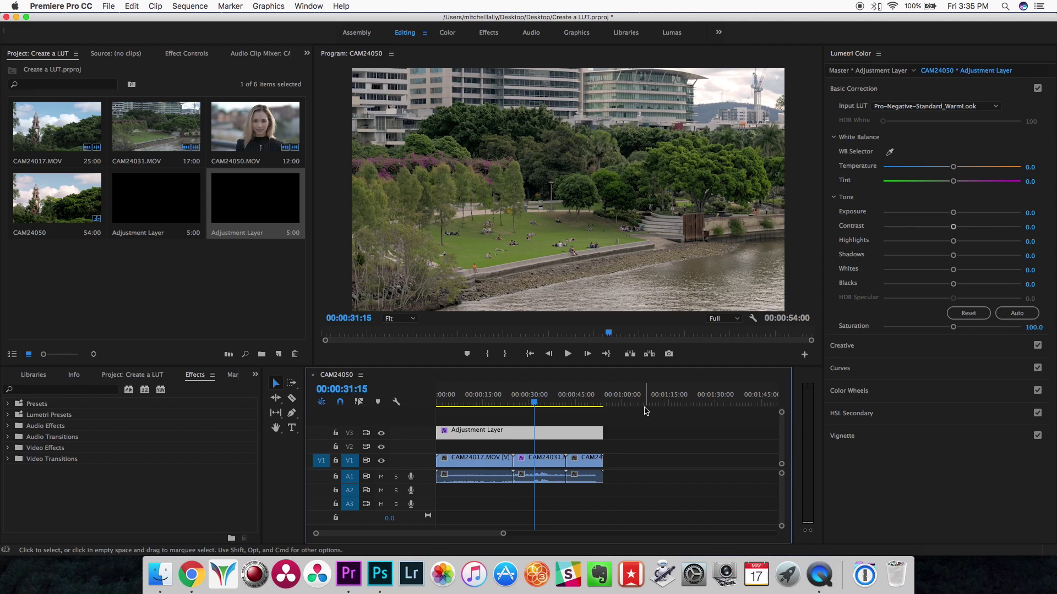
left_click(580, 402)
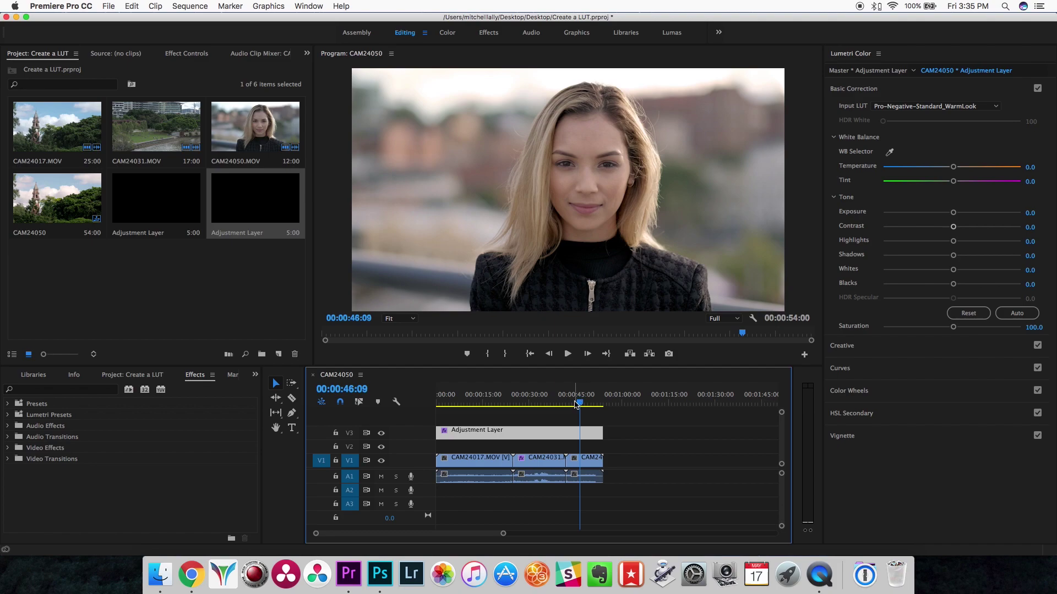